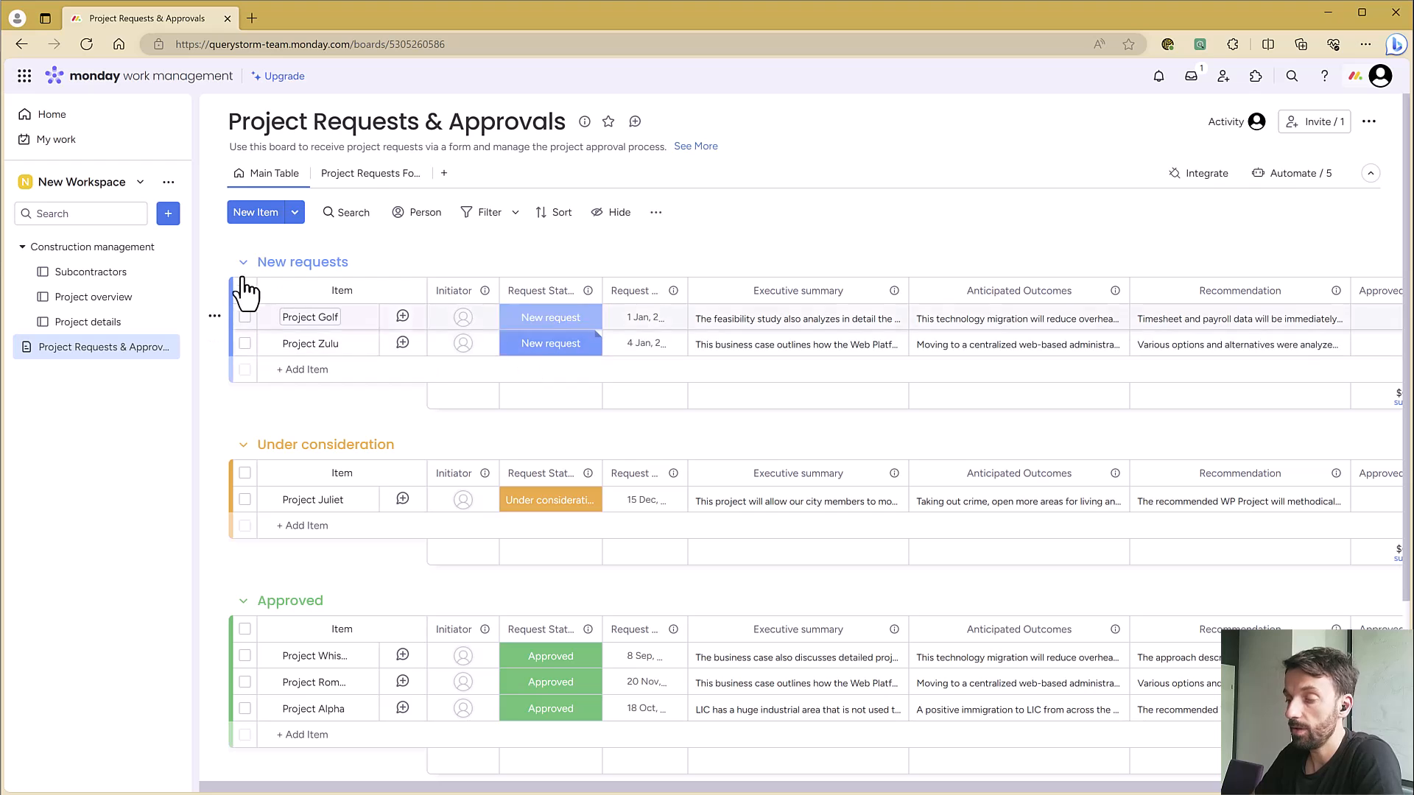
Switch to Excel and pull the Project Requests & Approvals board into Sheet1 as a new table starting at cell B2
scroll(404, 357, "down", 3)
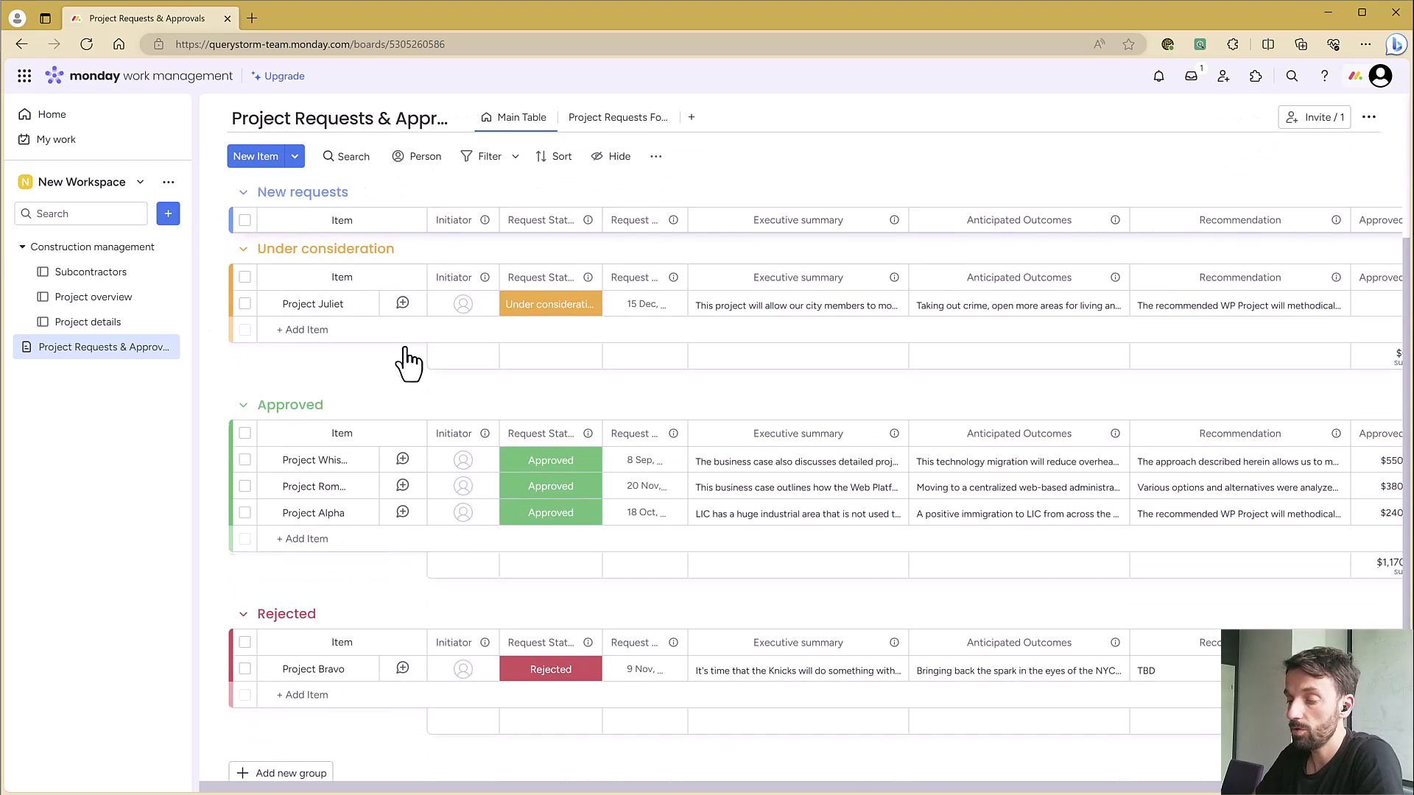
scroll(405, 358, "up", 3)
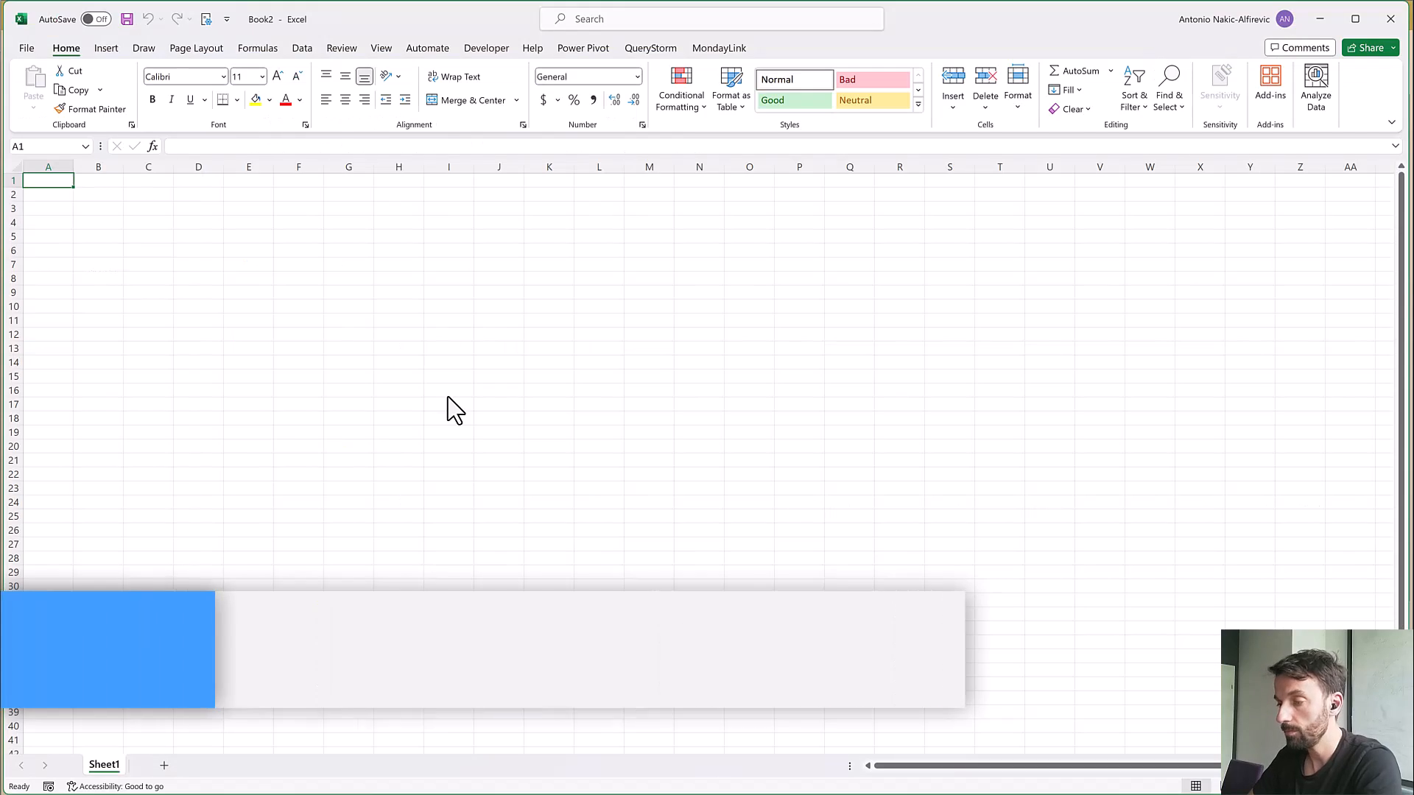
left_click(88, 195)
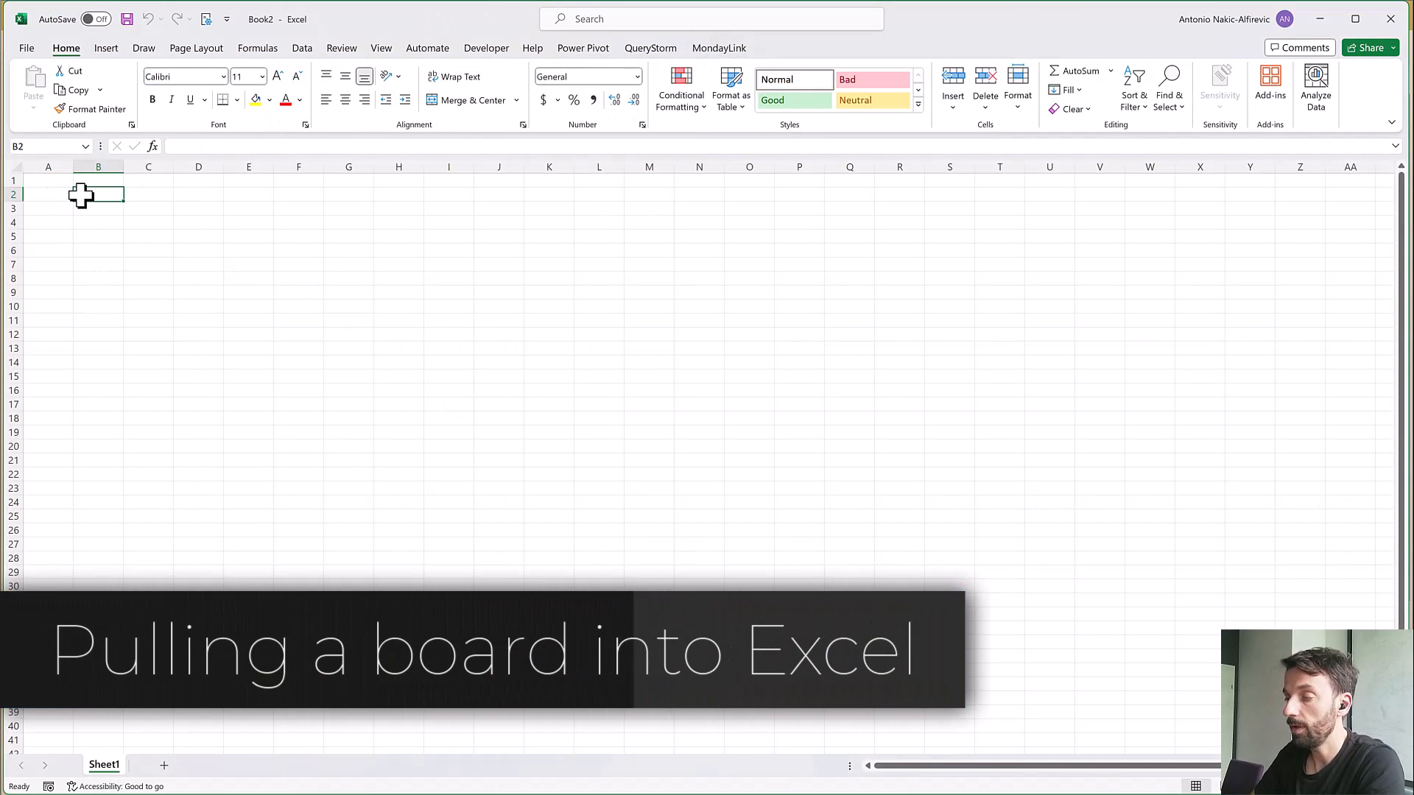
left_click(718, 48)
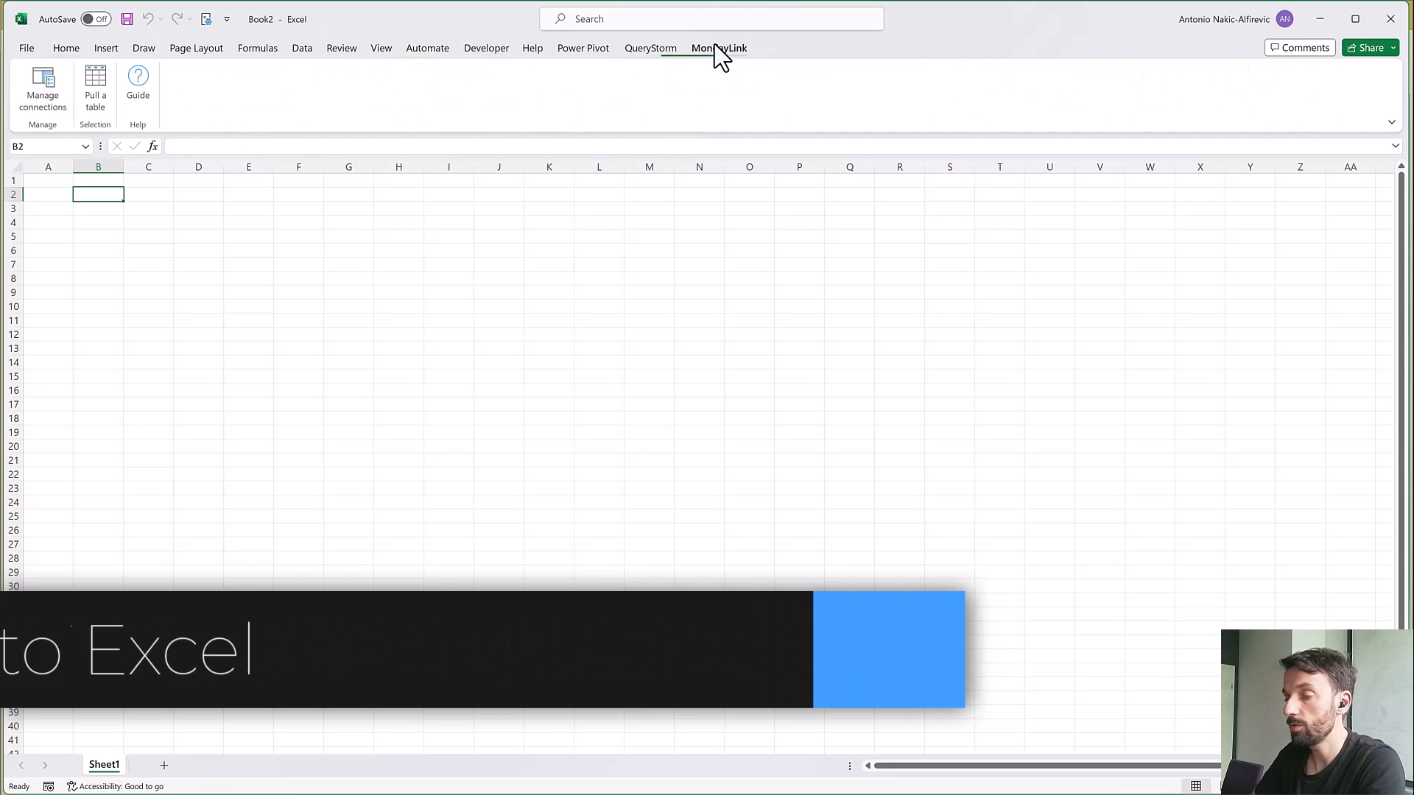
left_click(96, 78)
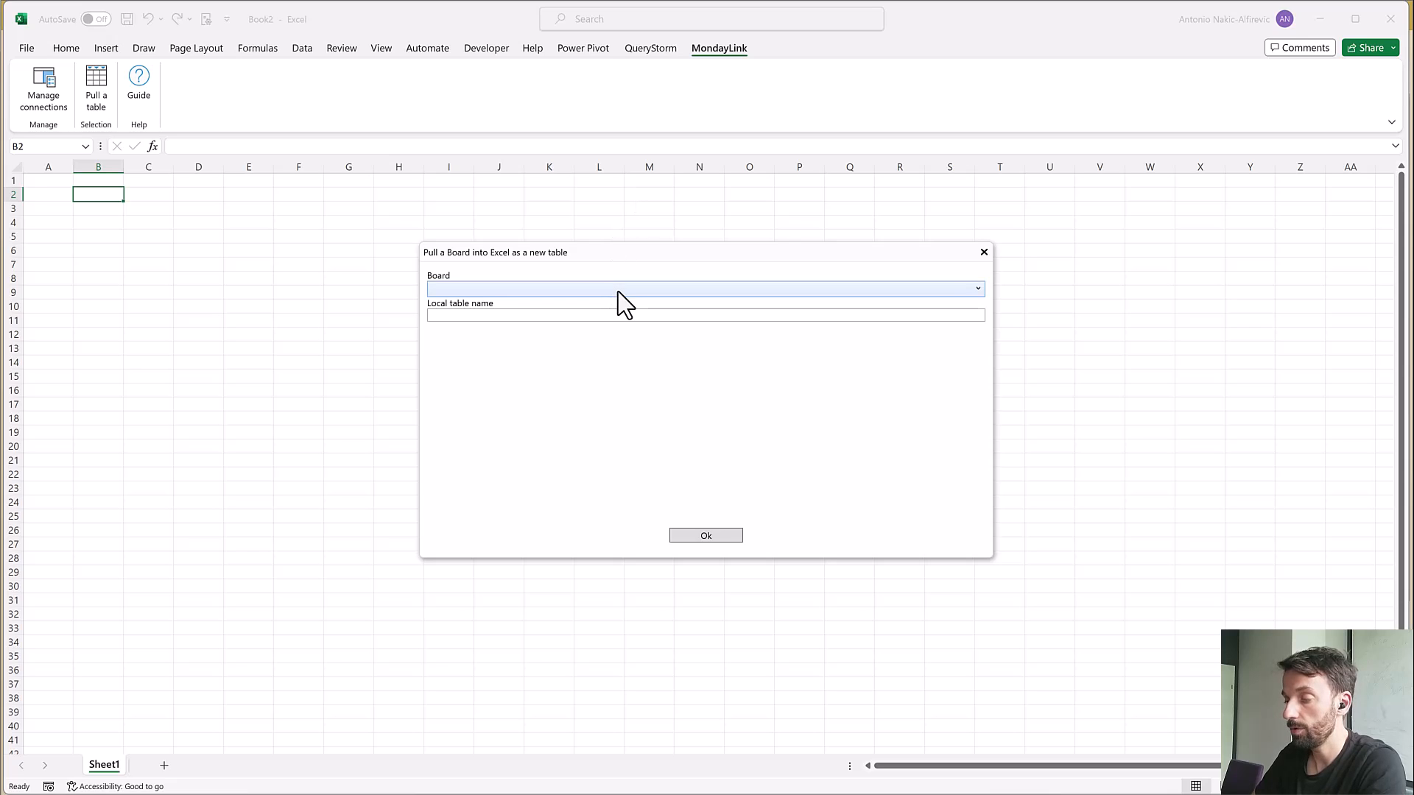
left_click(617, 289)
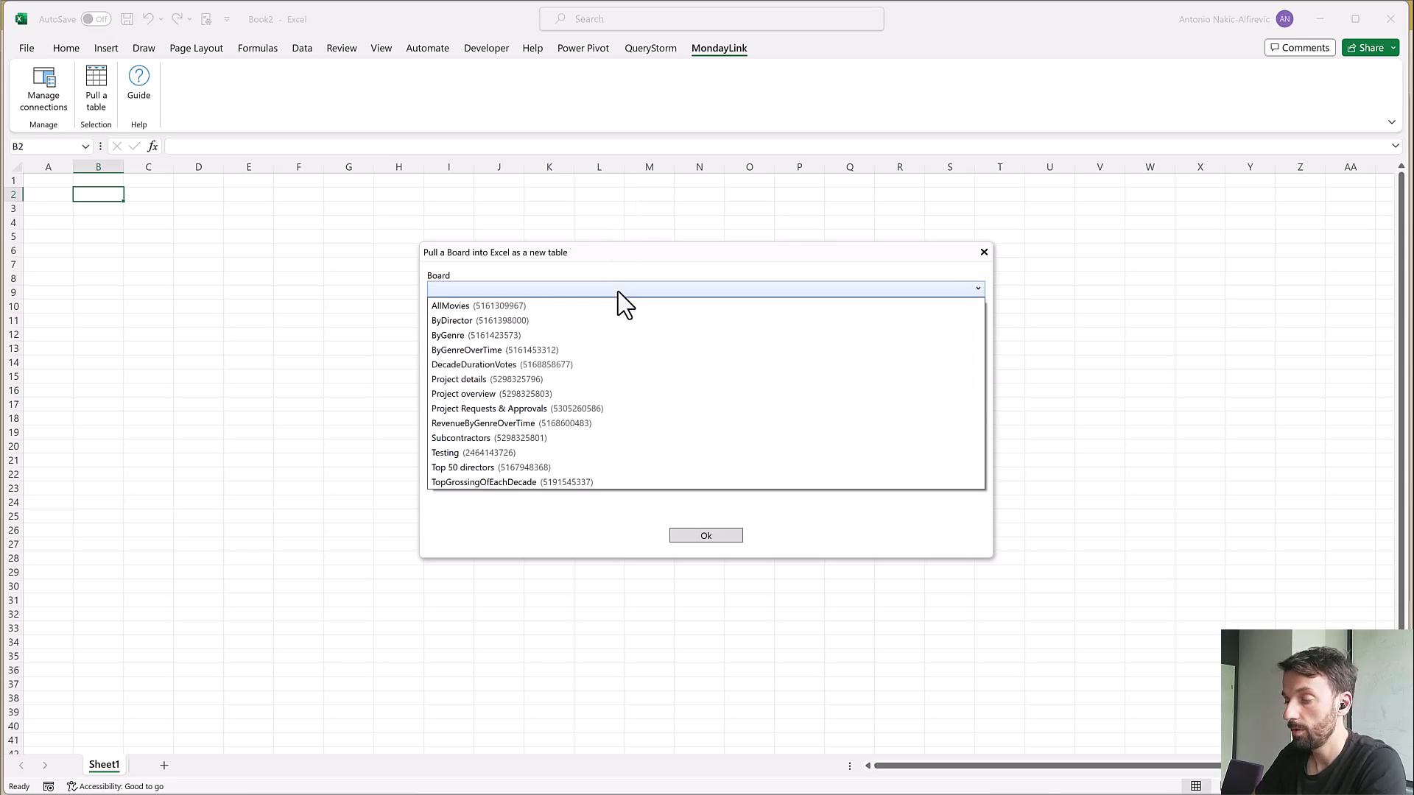
left_click(542, 408)
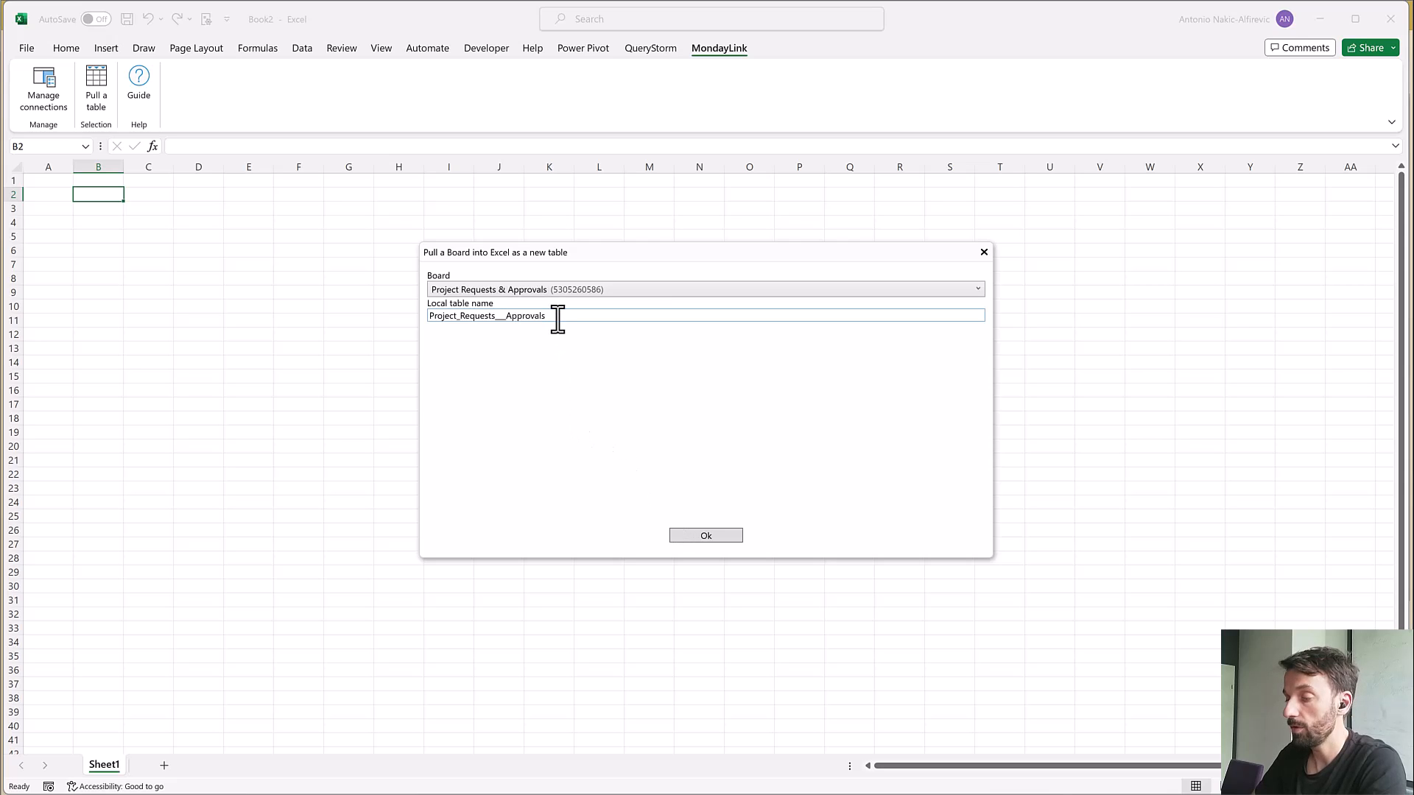
left_click(704, 533)
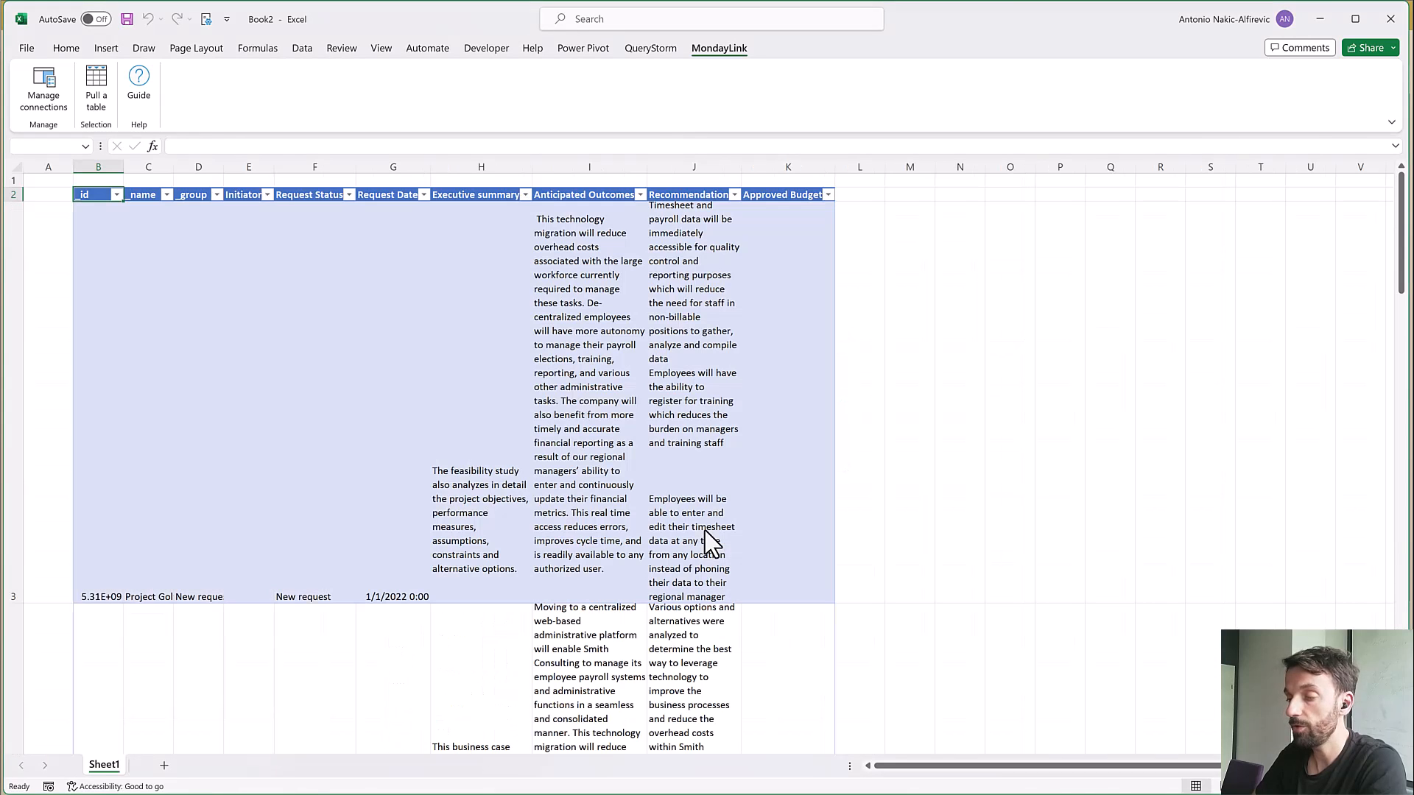
Turn off text wrapping for all the data cells of the pulled table
left_click(576, 405)
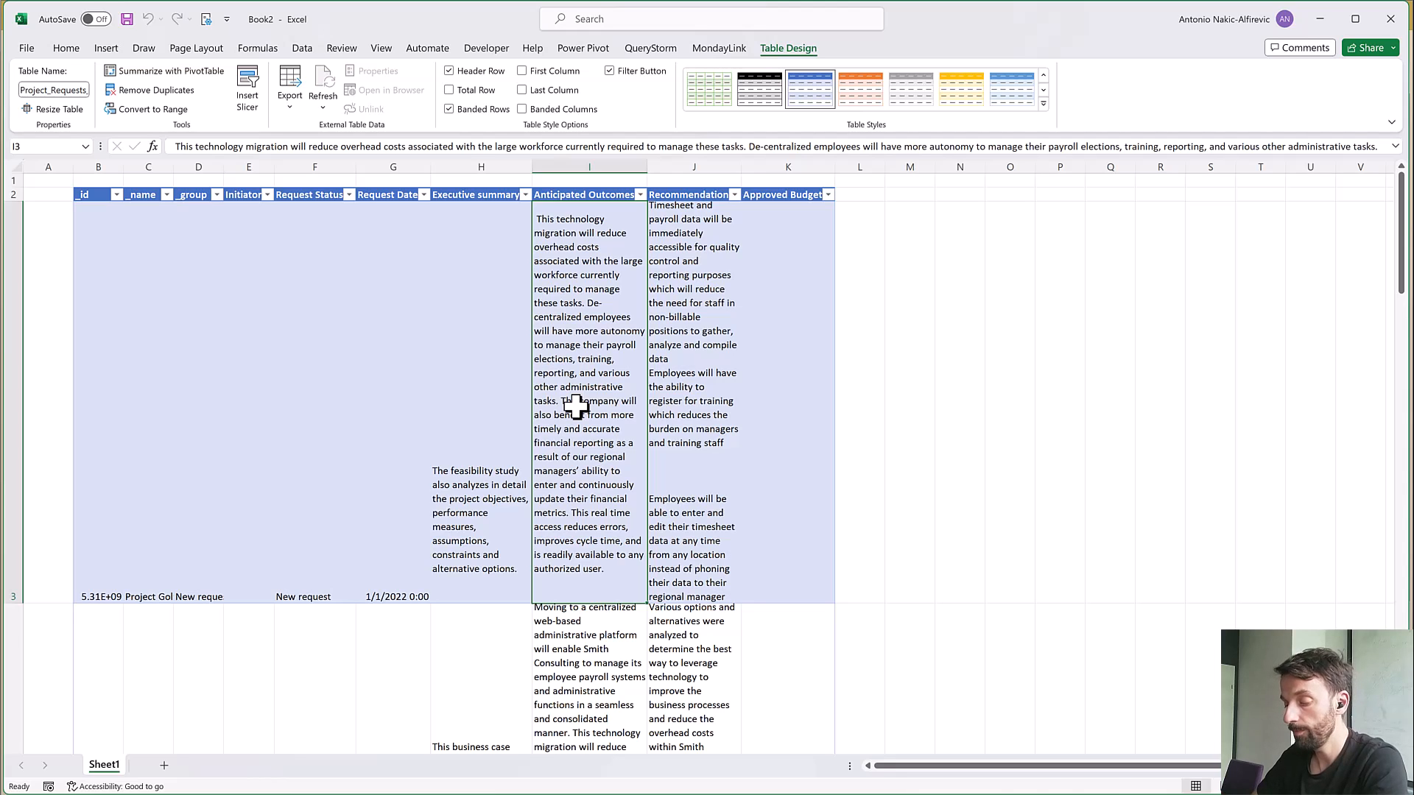
key("ctrl+a")
left_click(66, 49)
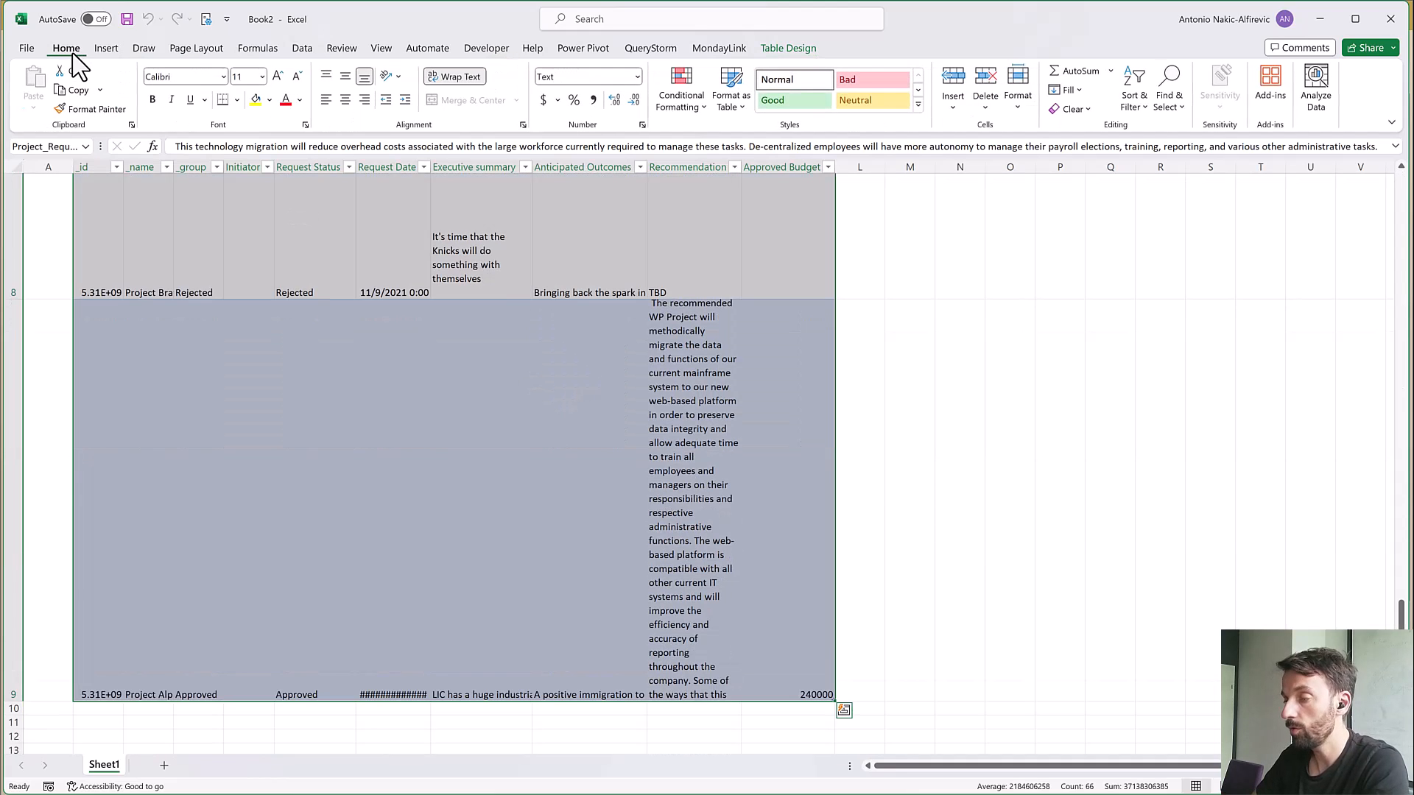
left_click(464, 78)
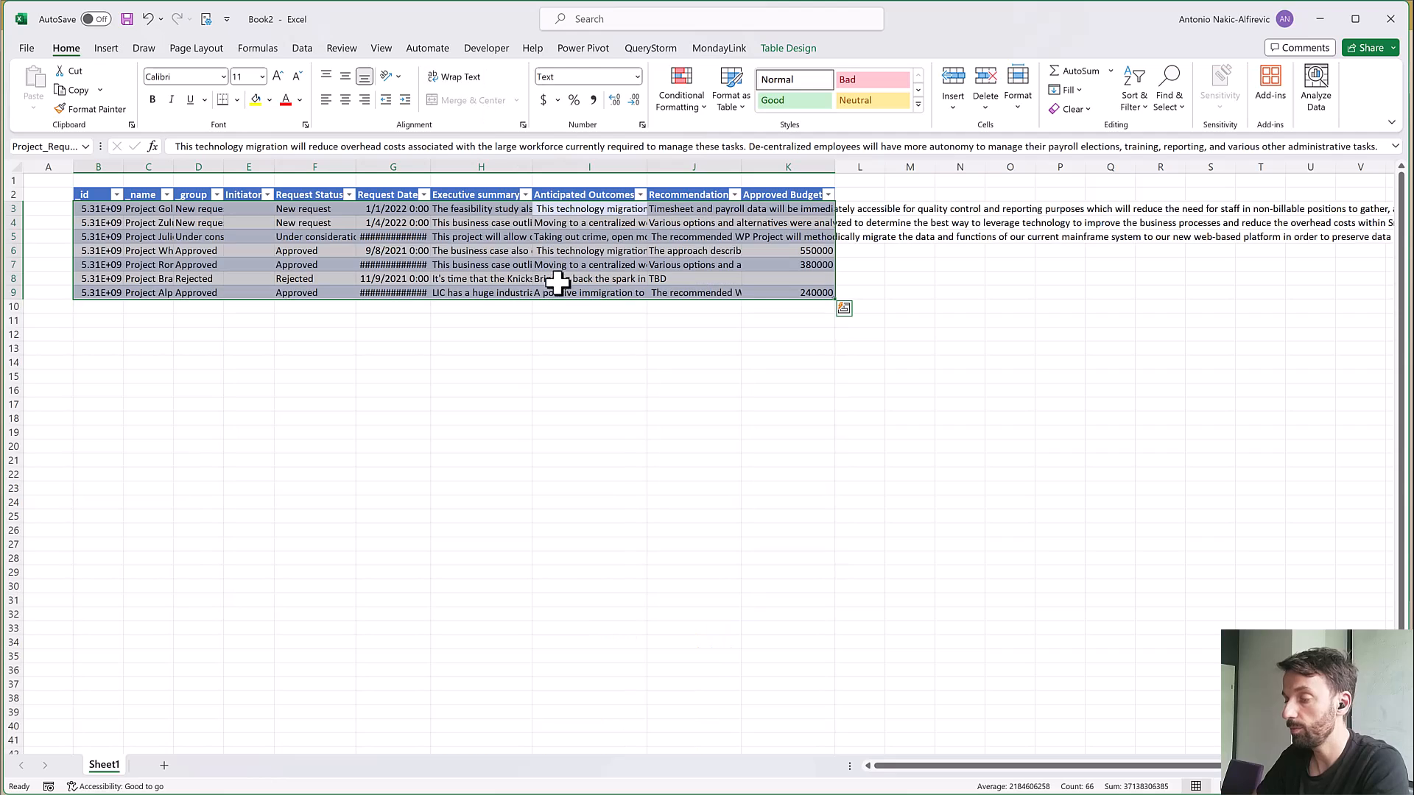
Widen the _name and _id columns so the full item names and IDs are readable
left_click(590, 252)
left_click(211, 251)
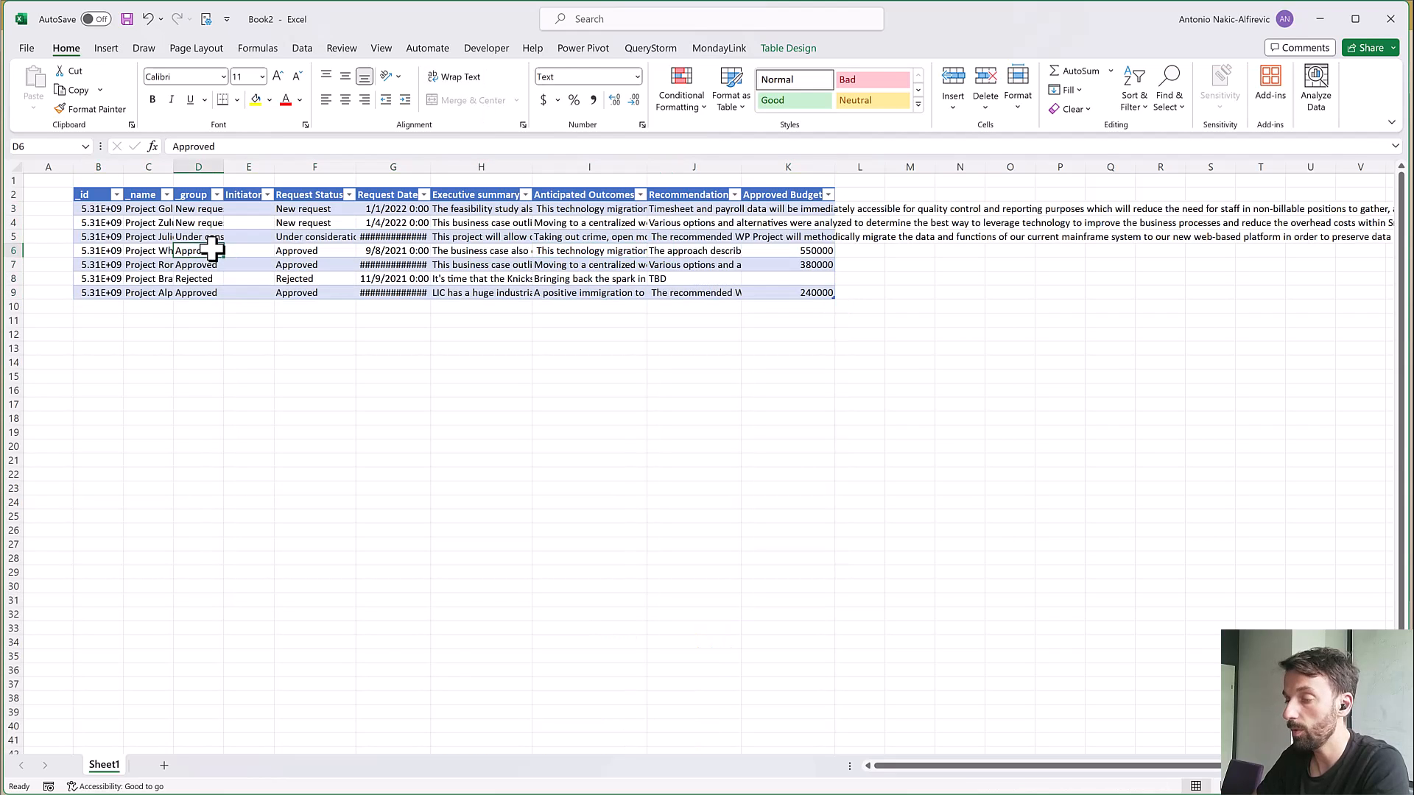
left_click_drag(173, 163, 231, 162)
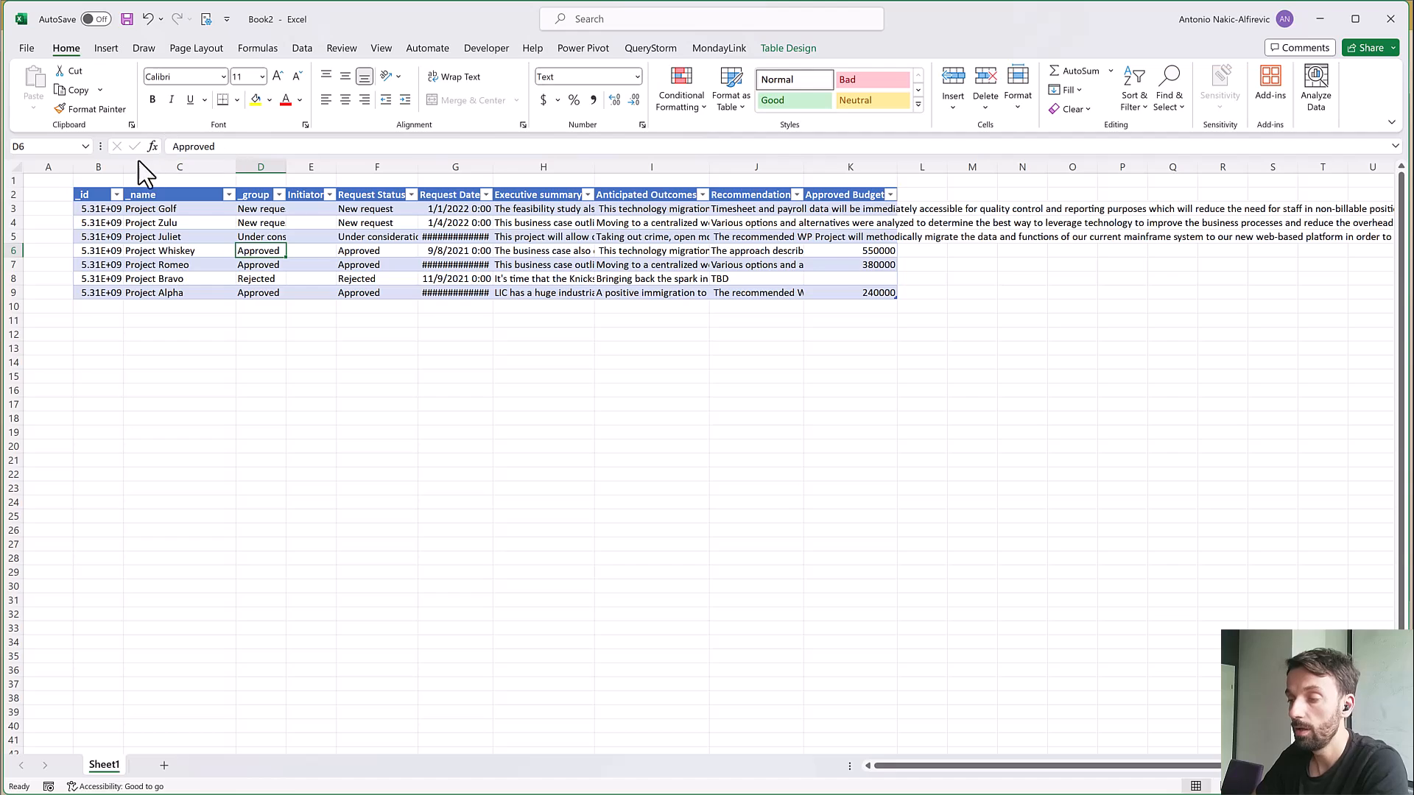
left_click_drag(124, 162, 175, 161)
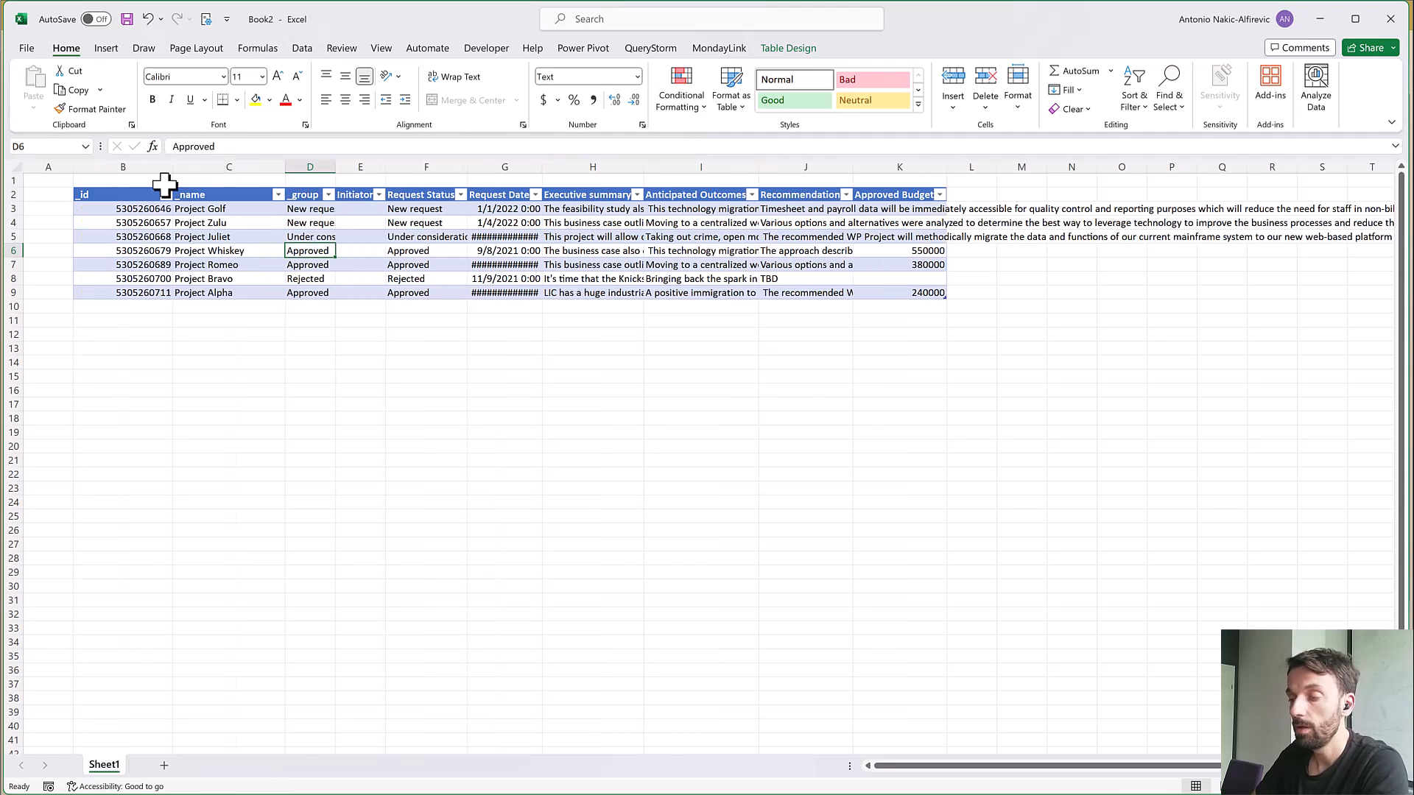
Compare Project Golf's _id and _name cells with the item opened on the monday.com board, then close the item's details and return to Excel
left_click(144, 211)
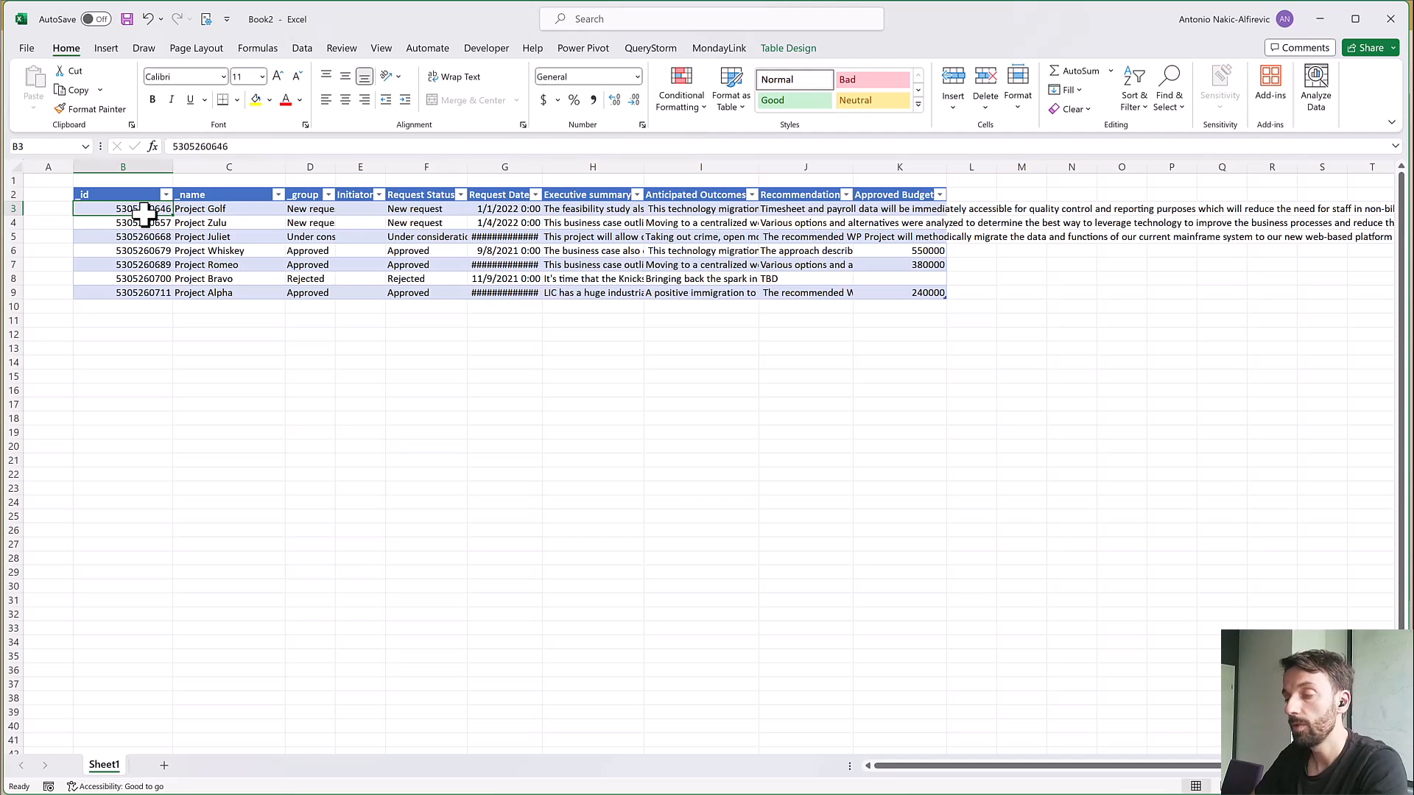
left_click(246, 211)
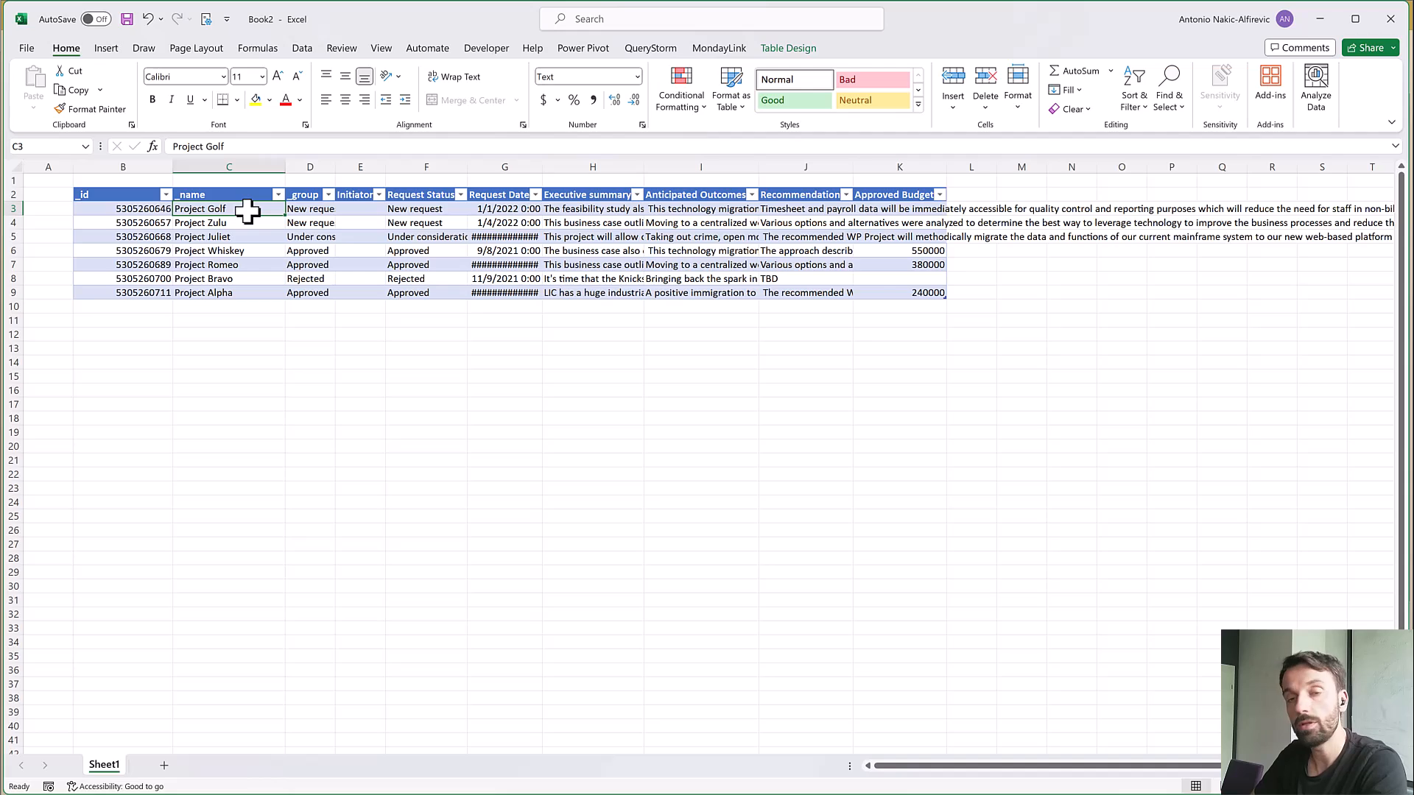
key("alt+Tab")
left_click(330, 318)
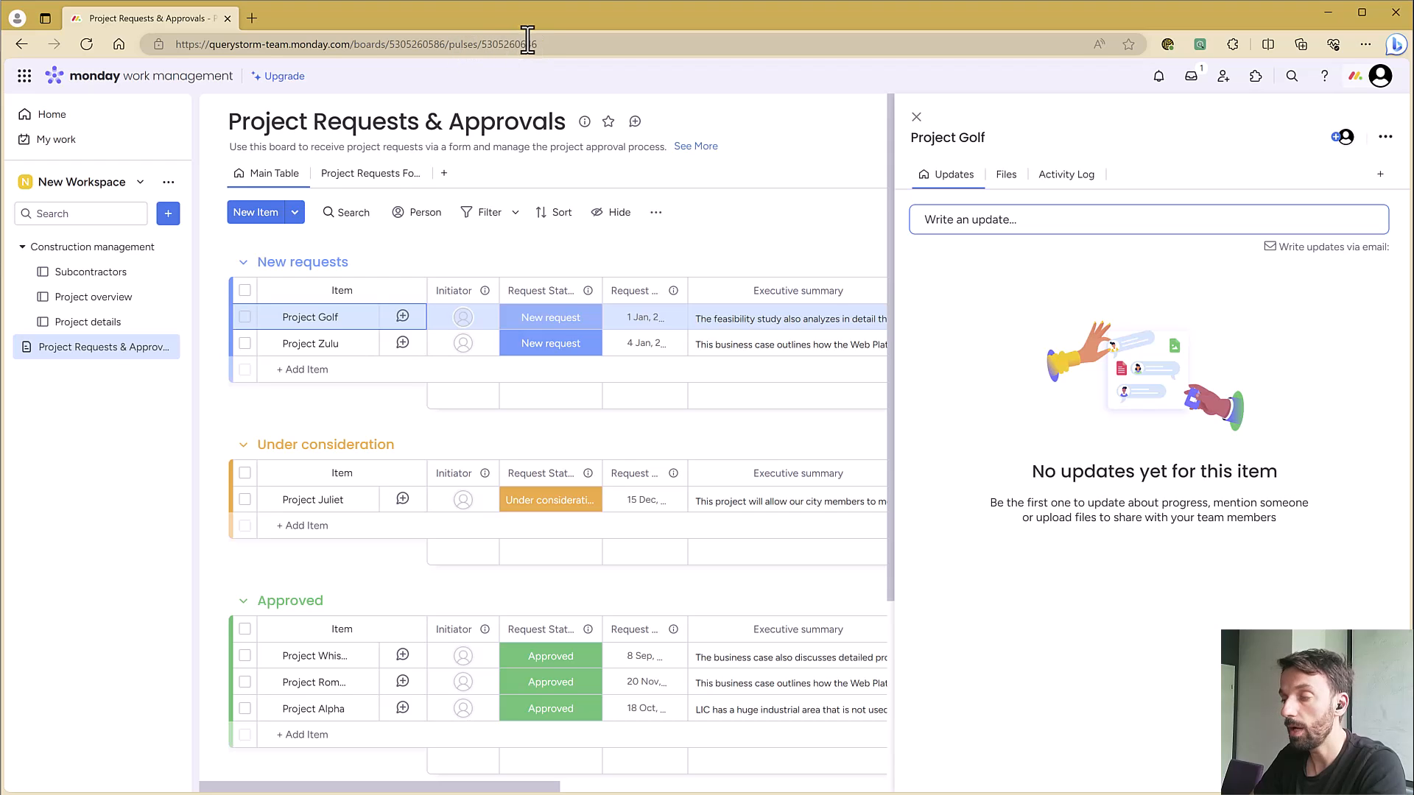
key("alt+Tab")
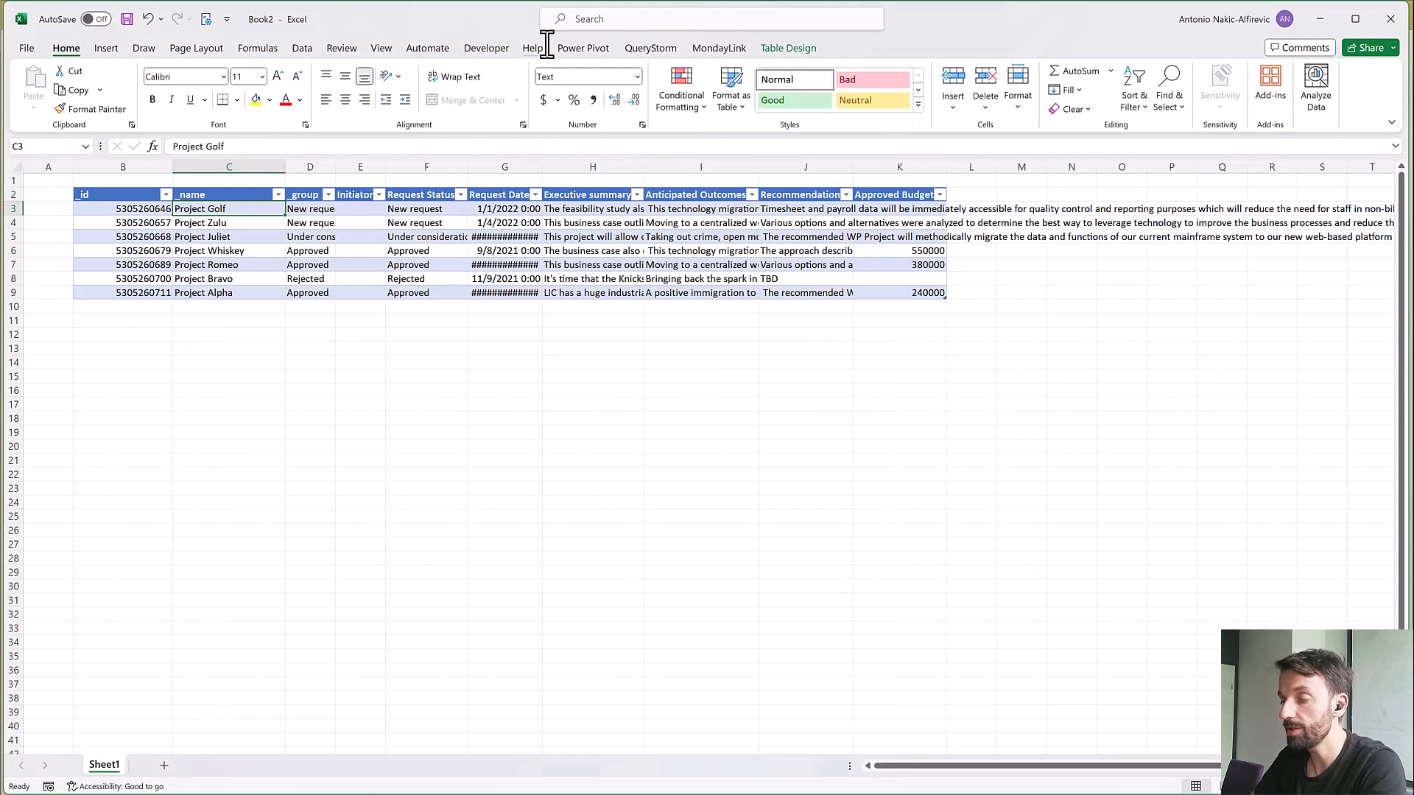
left_click(125, 208)
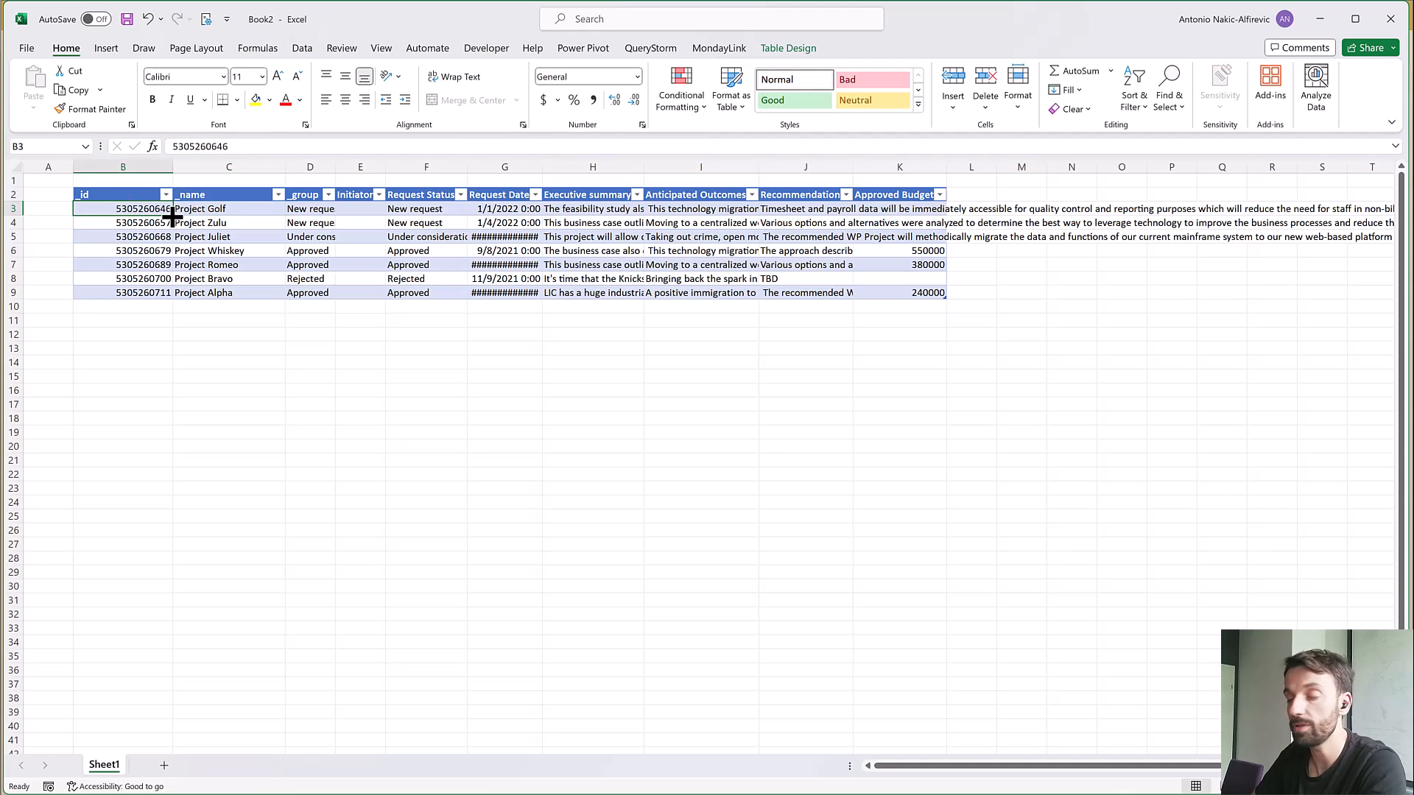
left_click(219, 208)
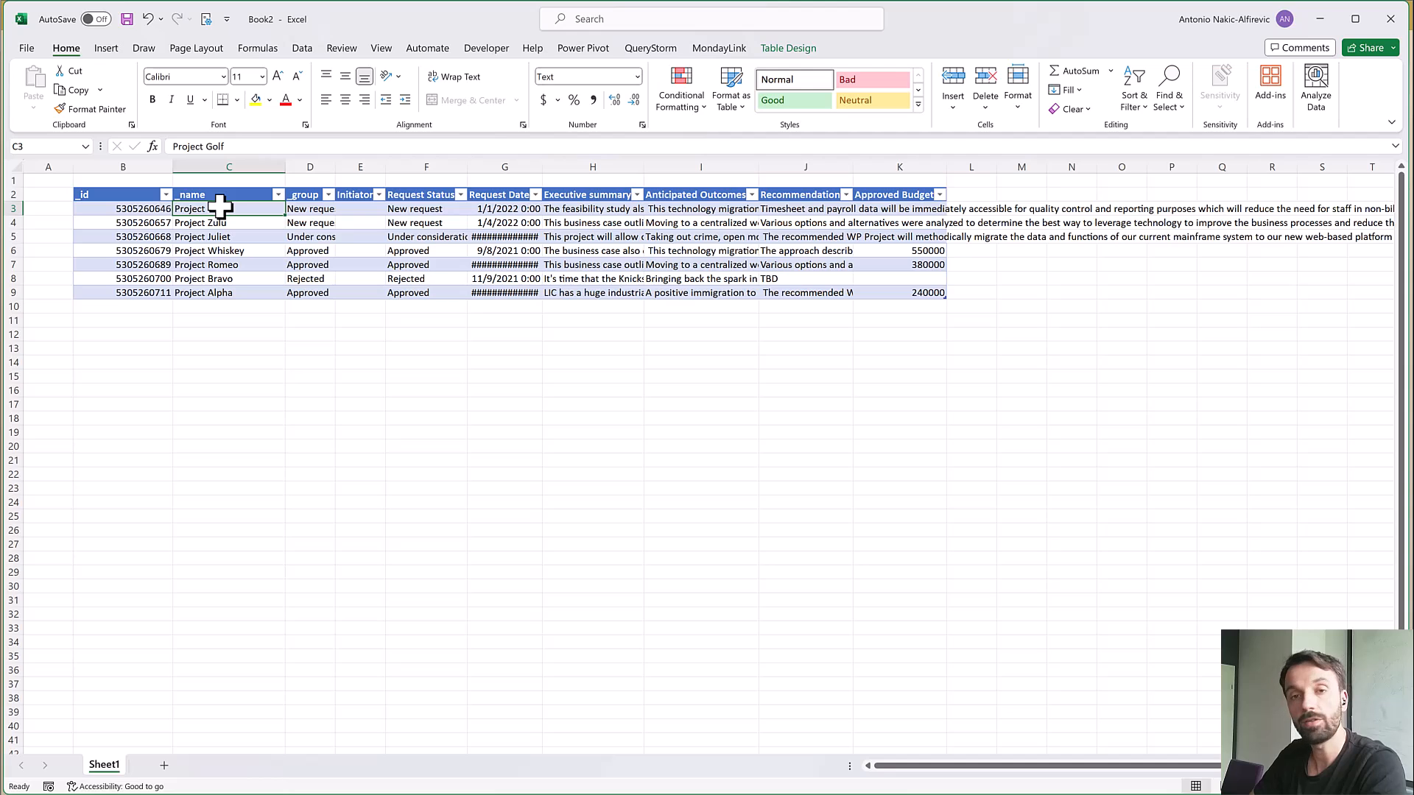
key("alt+Tab")
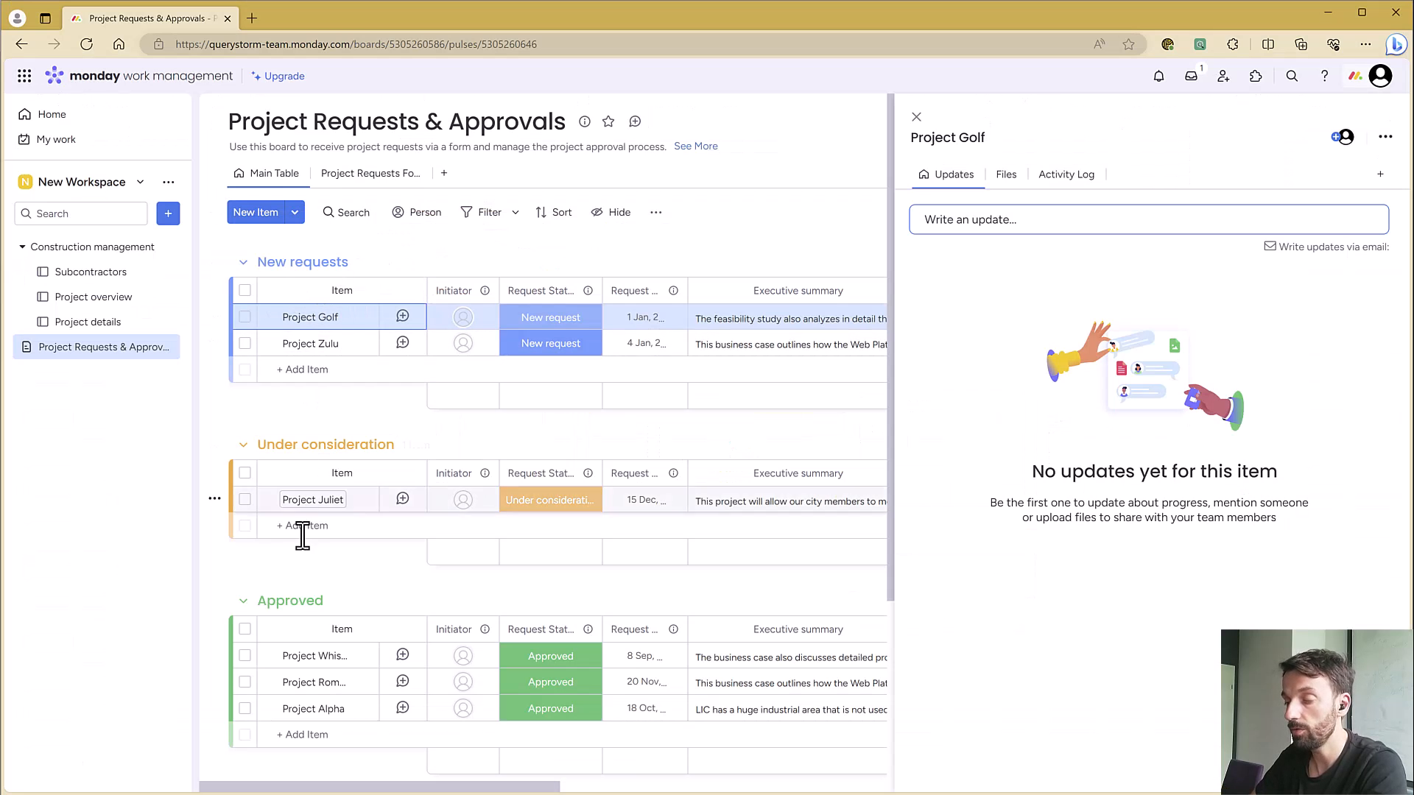
left_click(916, 118)
key("alt+Tab")
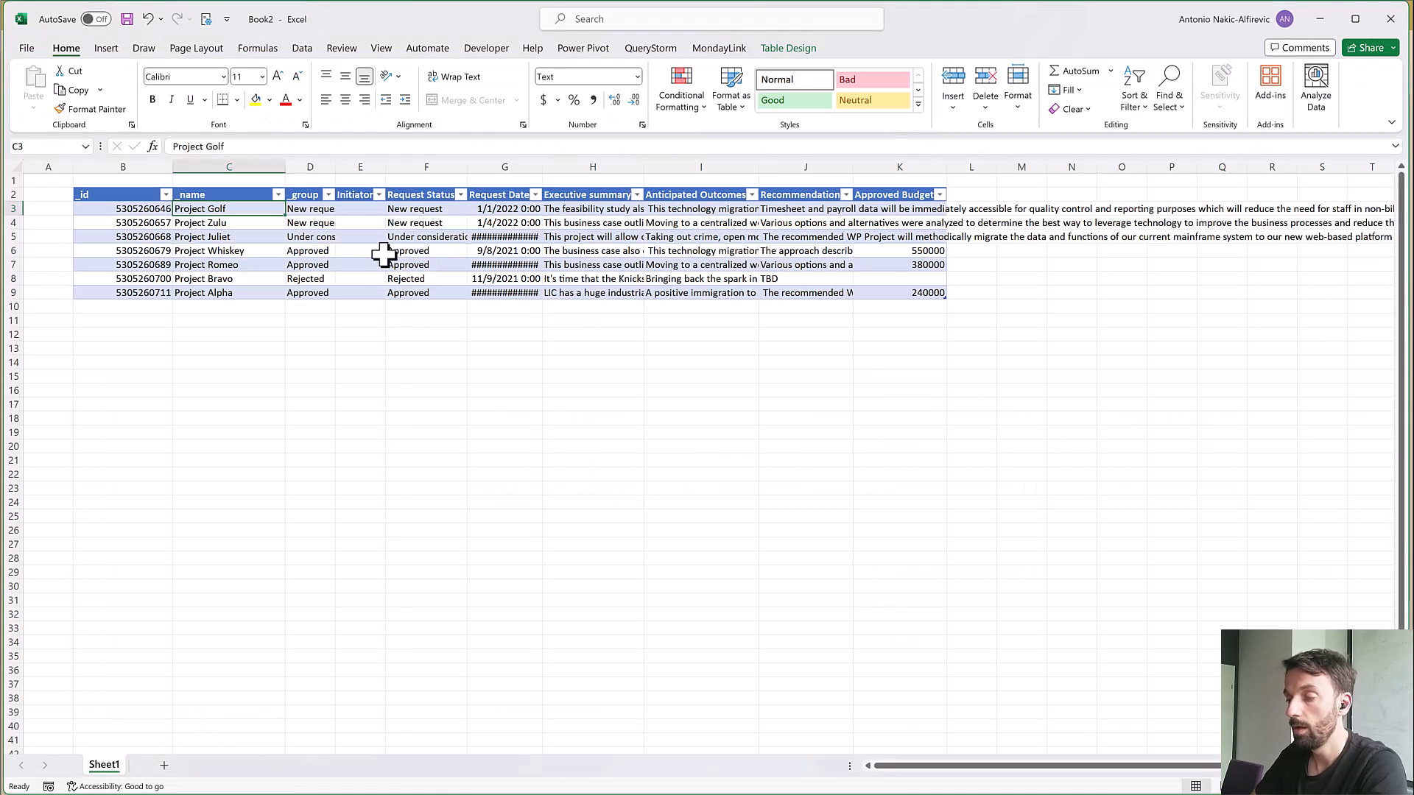
Check the _group values against the board's groups in monday.com and widen the _group column to show the full group names
left_click(310, 210)
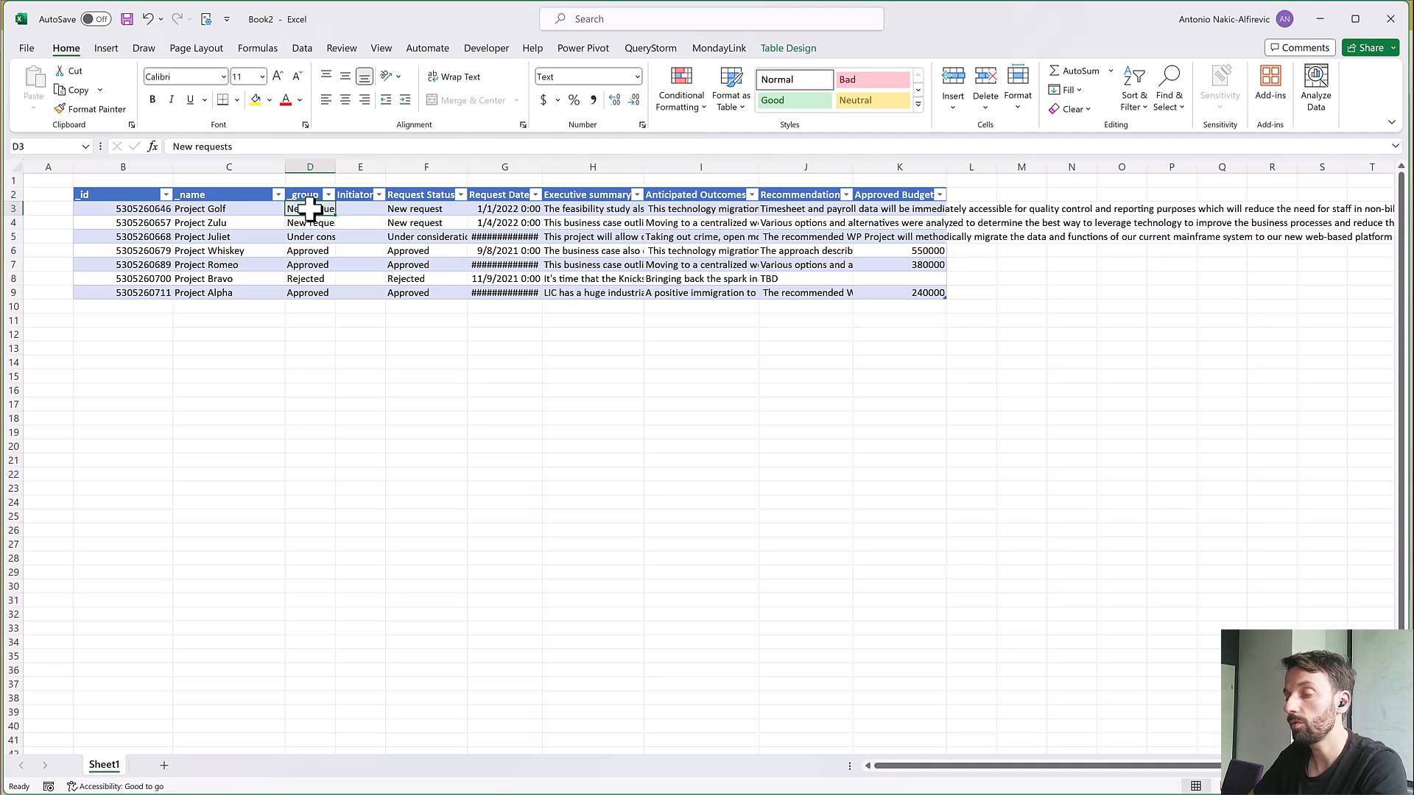
key("alt+Tab")
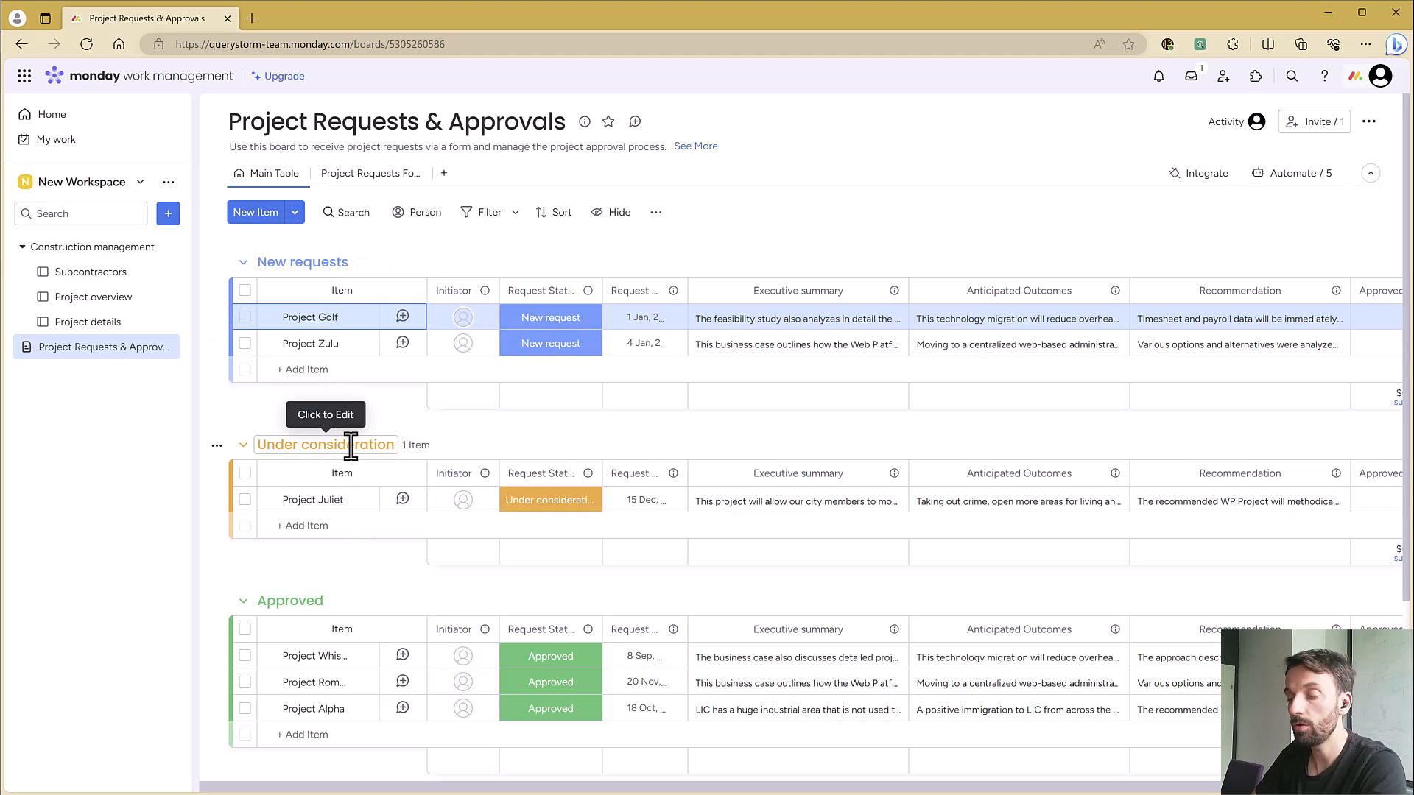
key("alt+Tab")
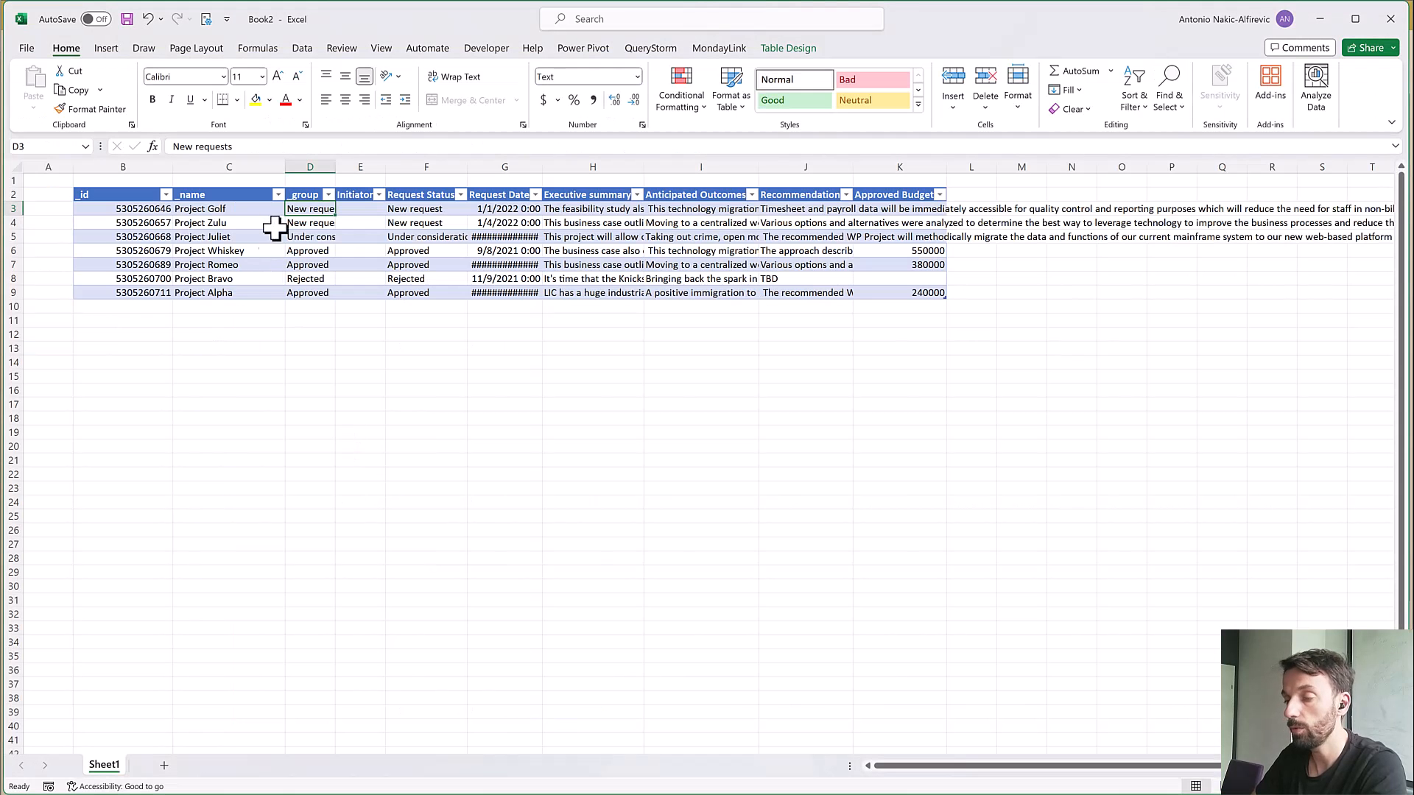
left_click_drag(335, 164, 398, 163)
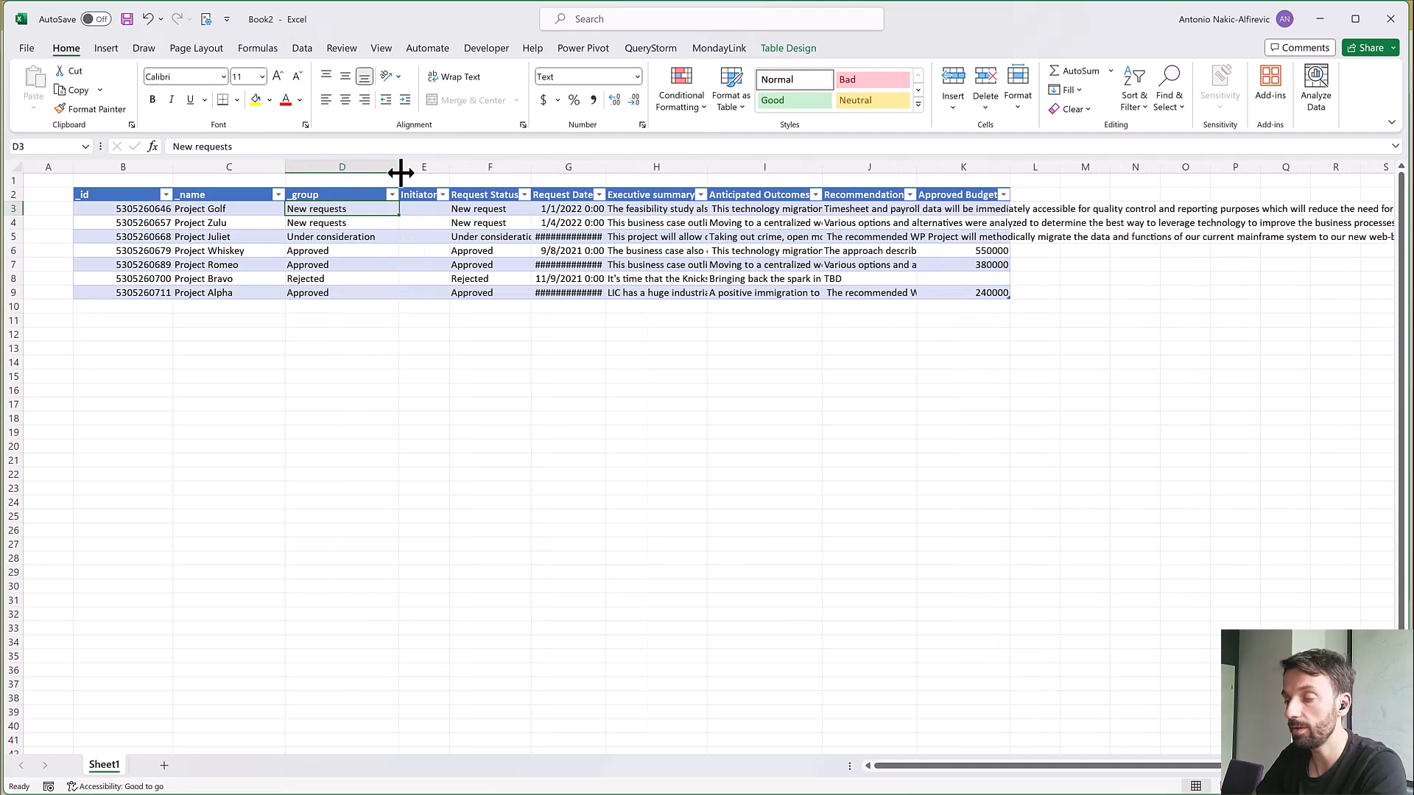
left_click(346, 236)
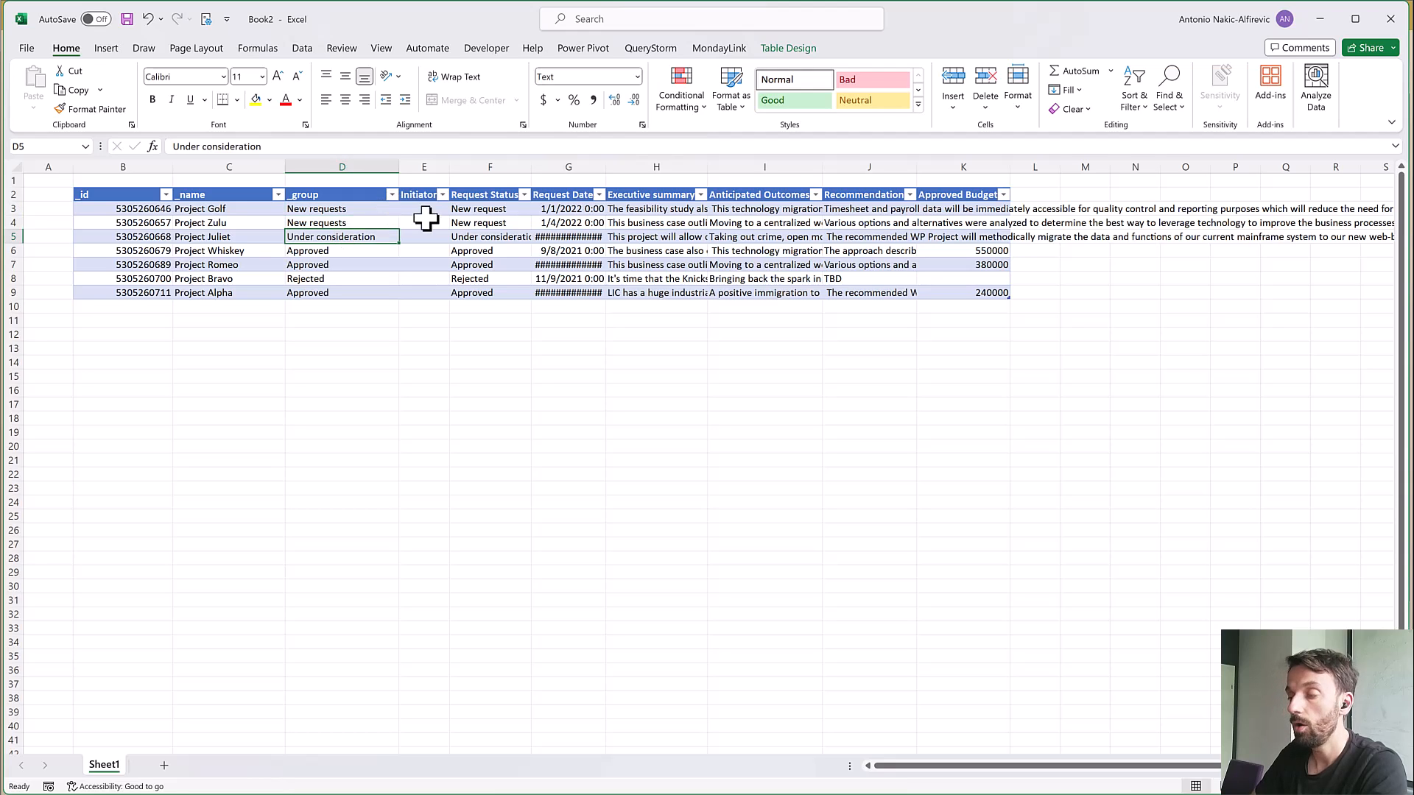
Compare the table's remaining columns with the board's columns in monday.com, checking Initiator, Request Status and Request Date for Project Golf
left_click_drag(428, 216, 939, 266)
key("alt+Tab")
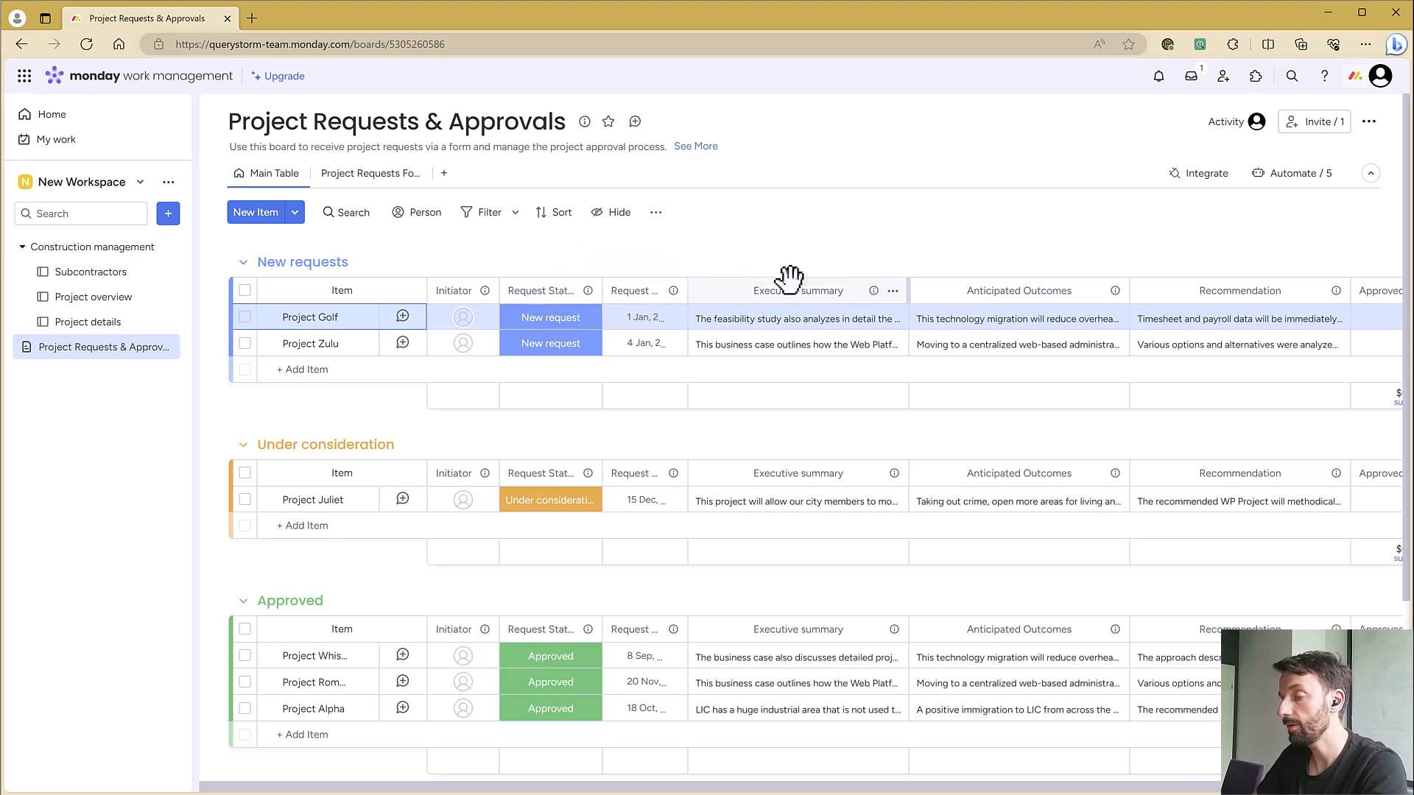
key("alt+Tab")
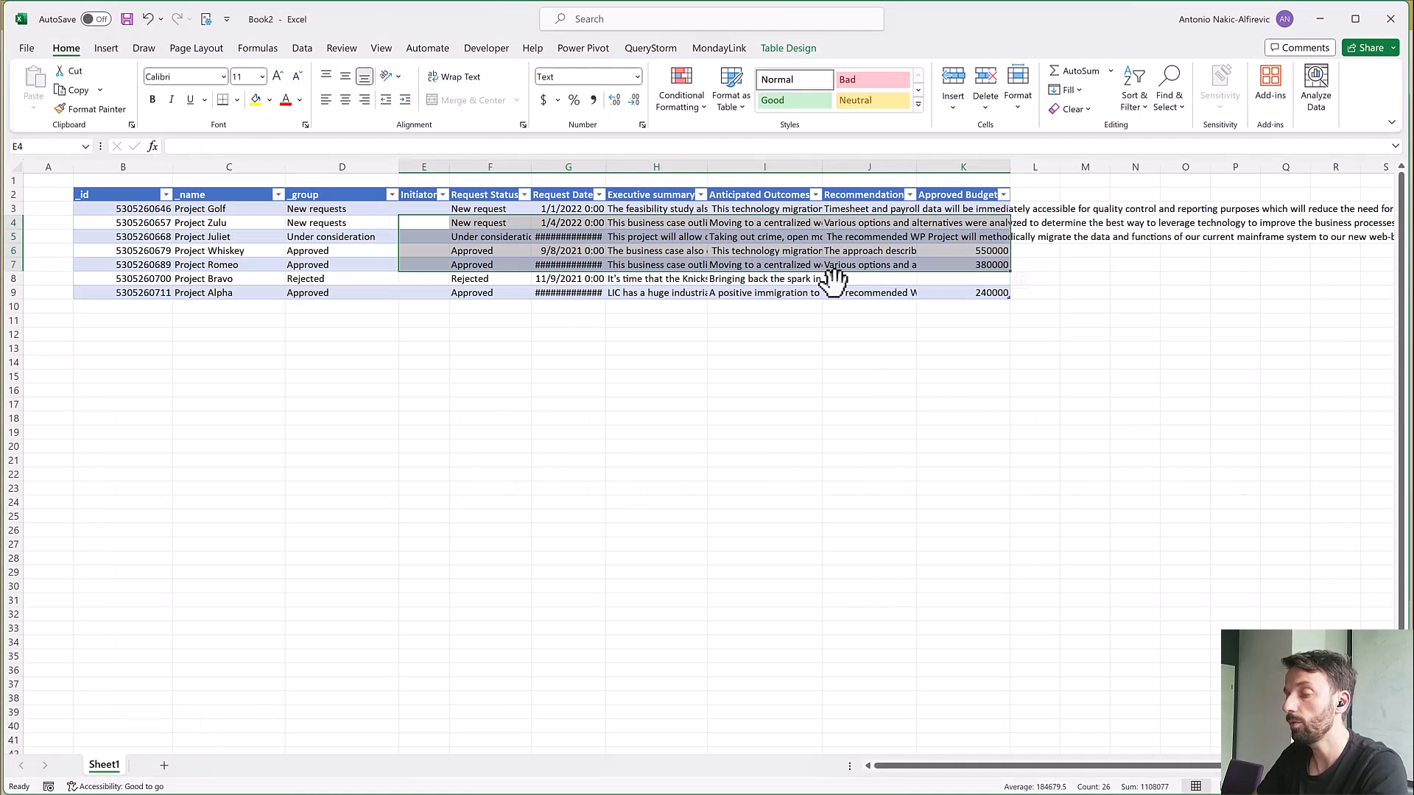
left_click(423, 207)
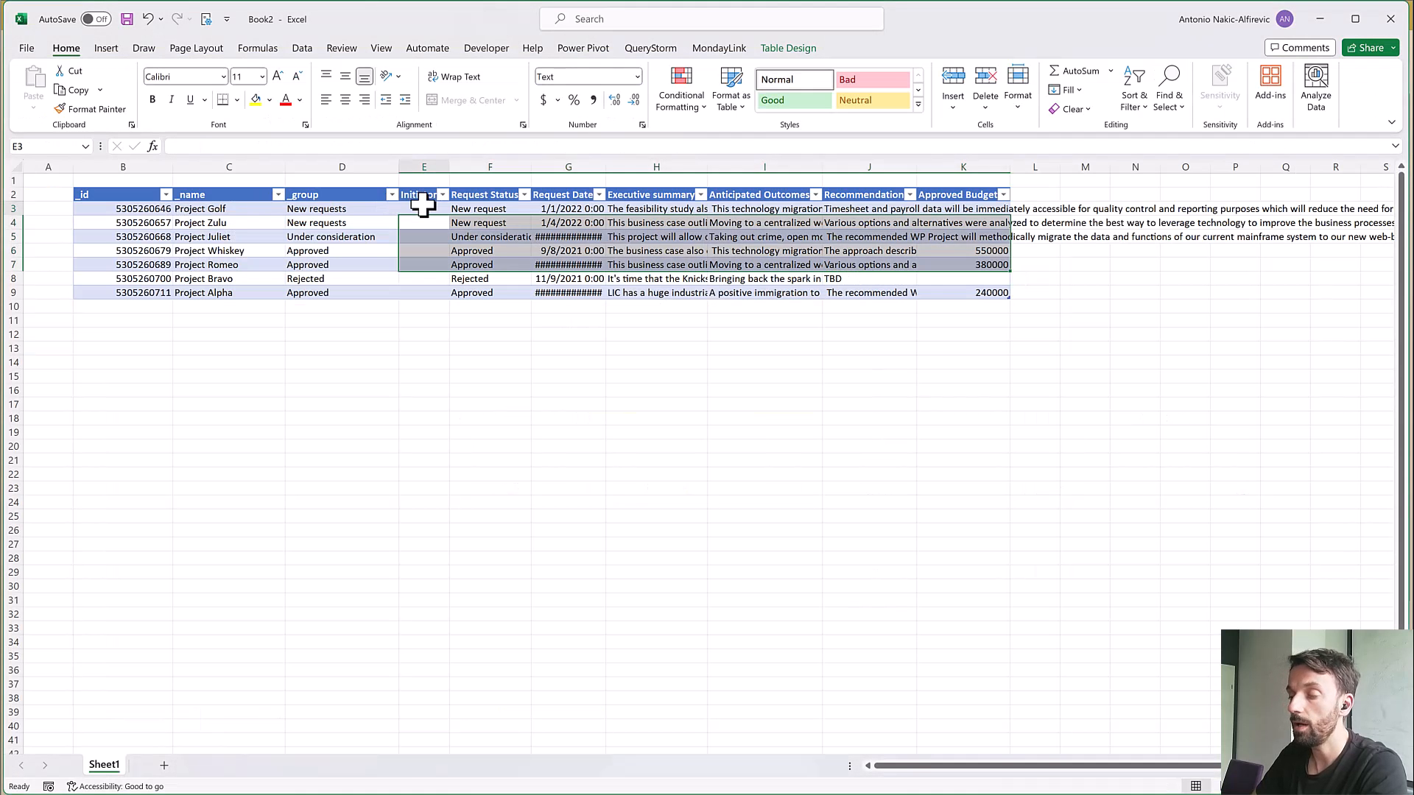
left_click(491, 212)
left_click(559, 213)
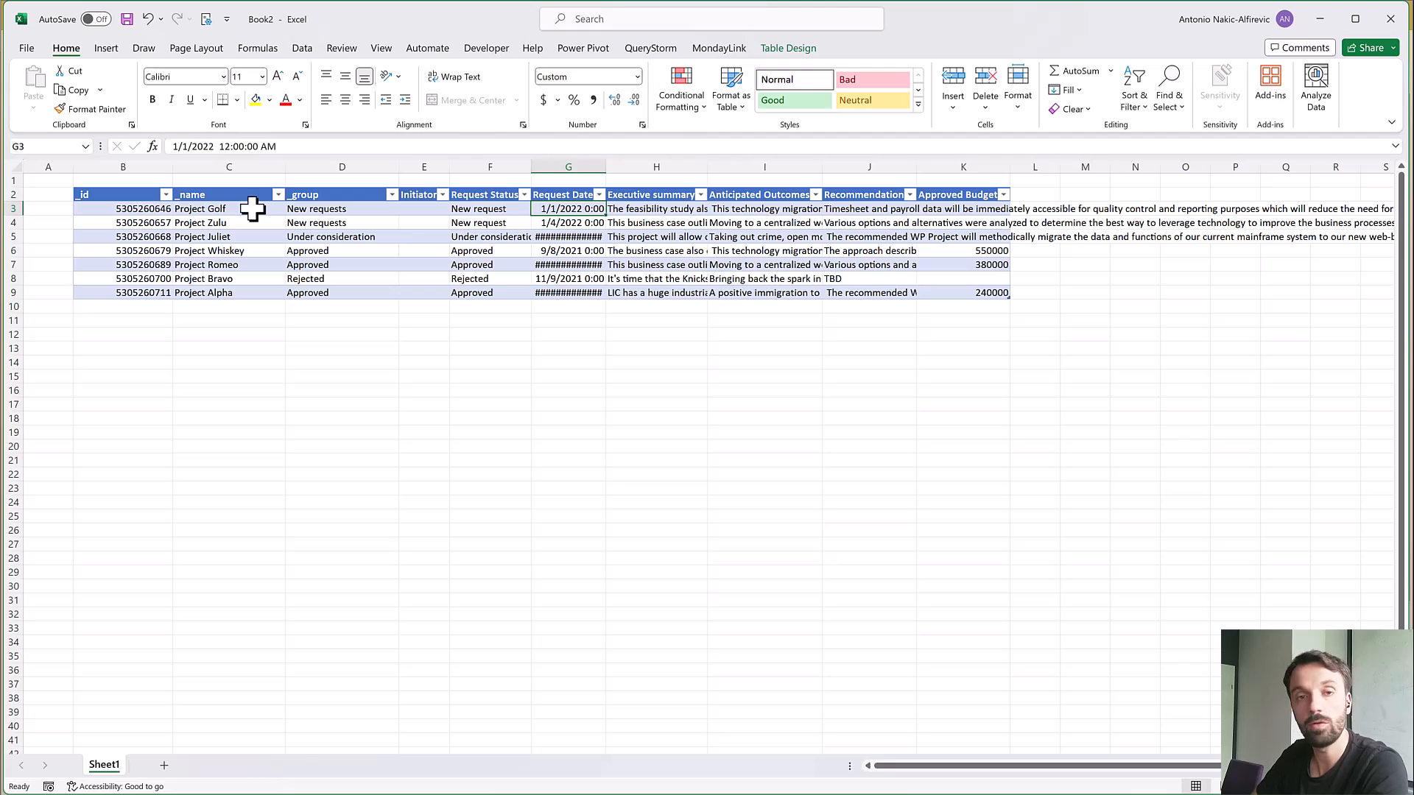
Remove the word "Project" from all the item names in the _name column by replacing it with nothing
left_click_drag(252, 210, 256, 295)
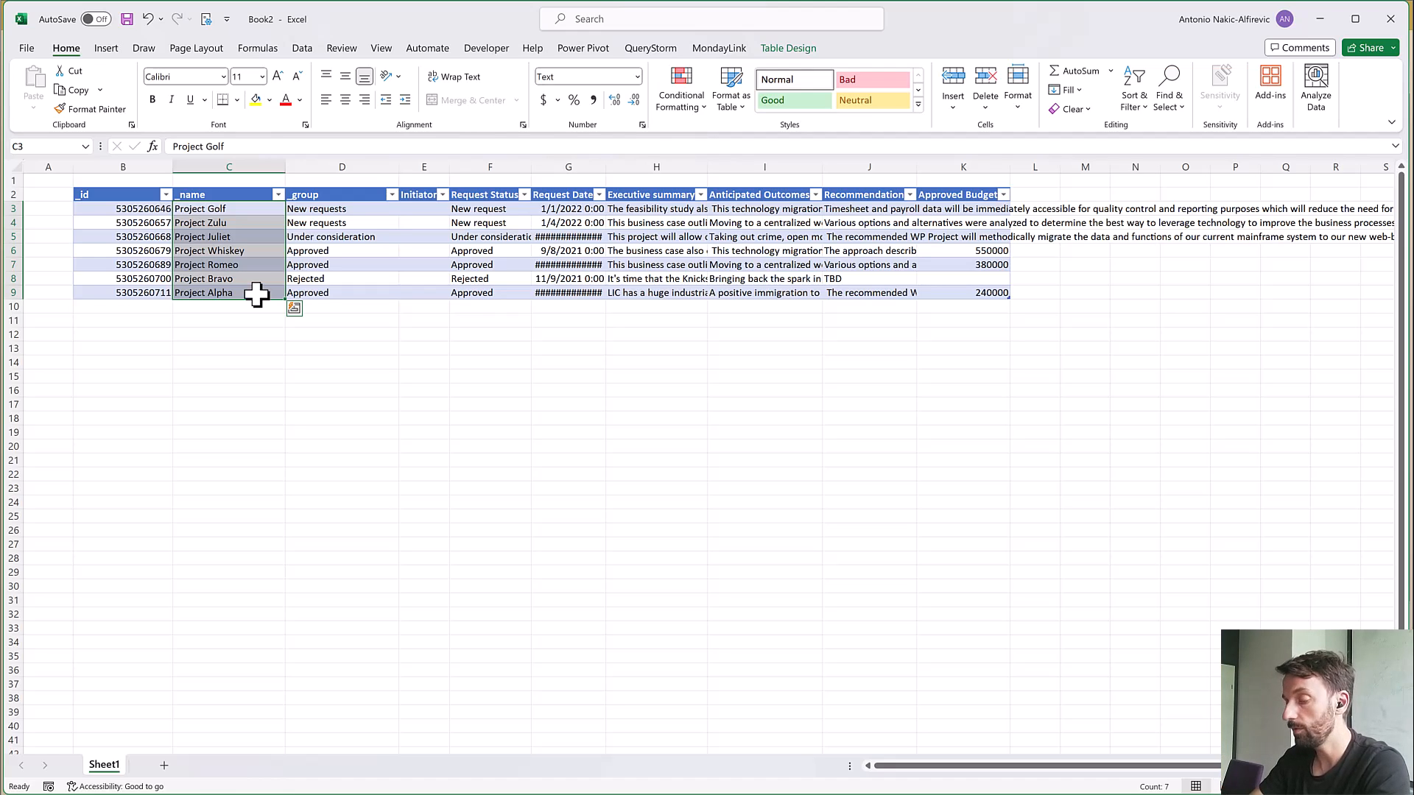
key("ctrl+h")
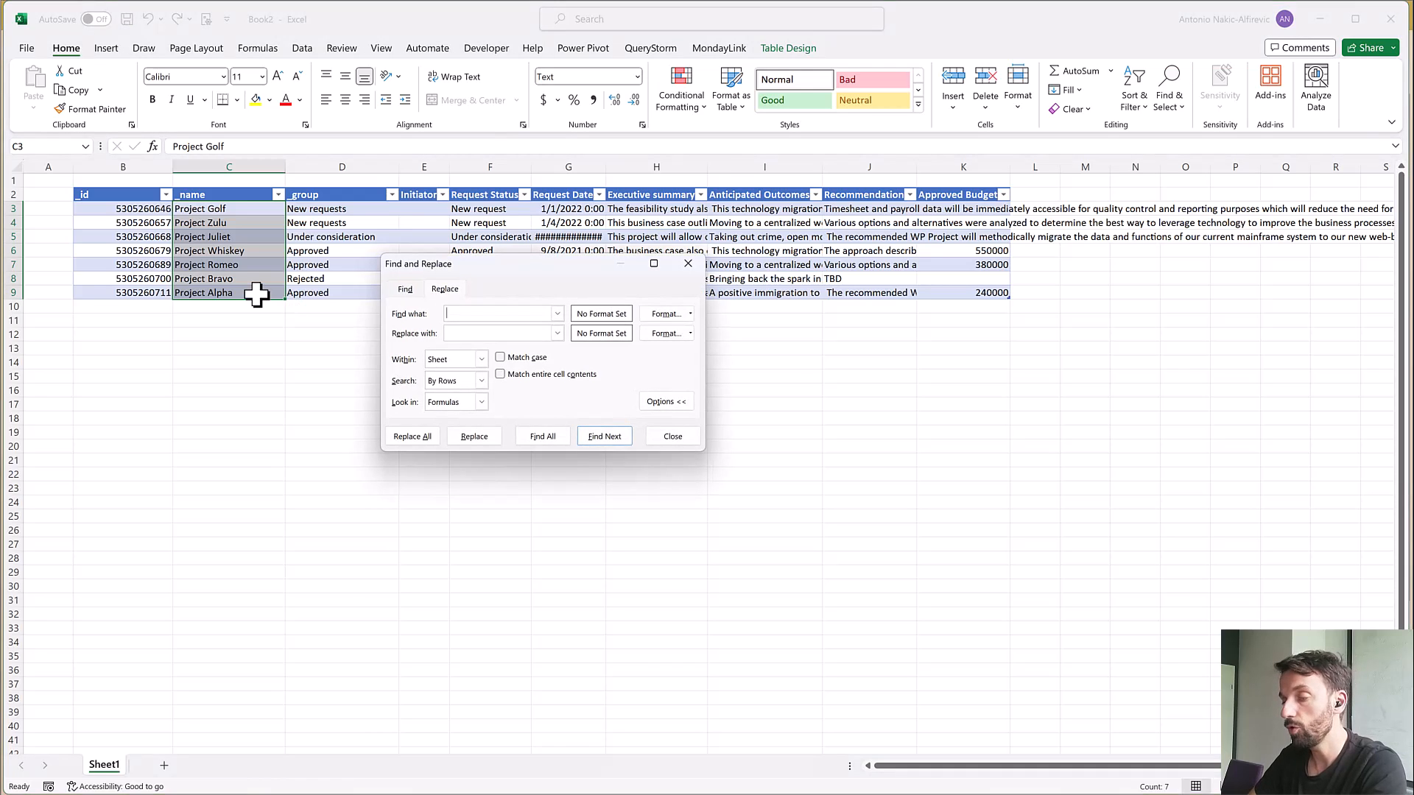
type("Project")
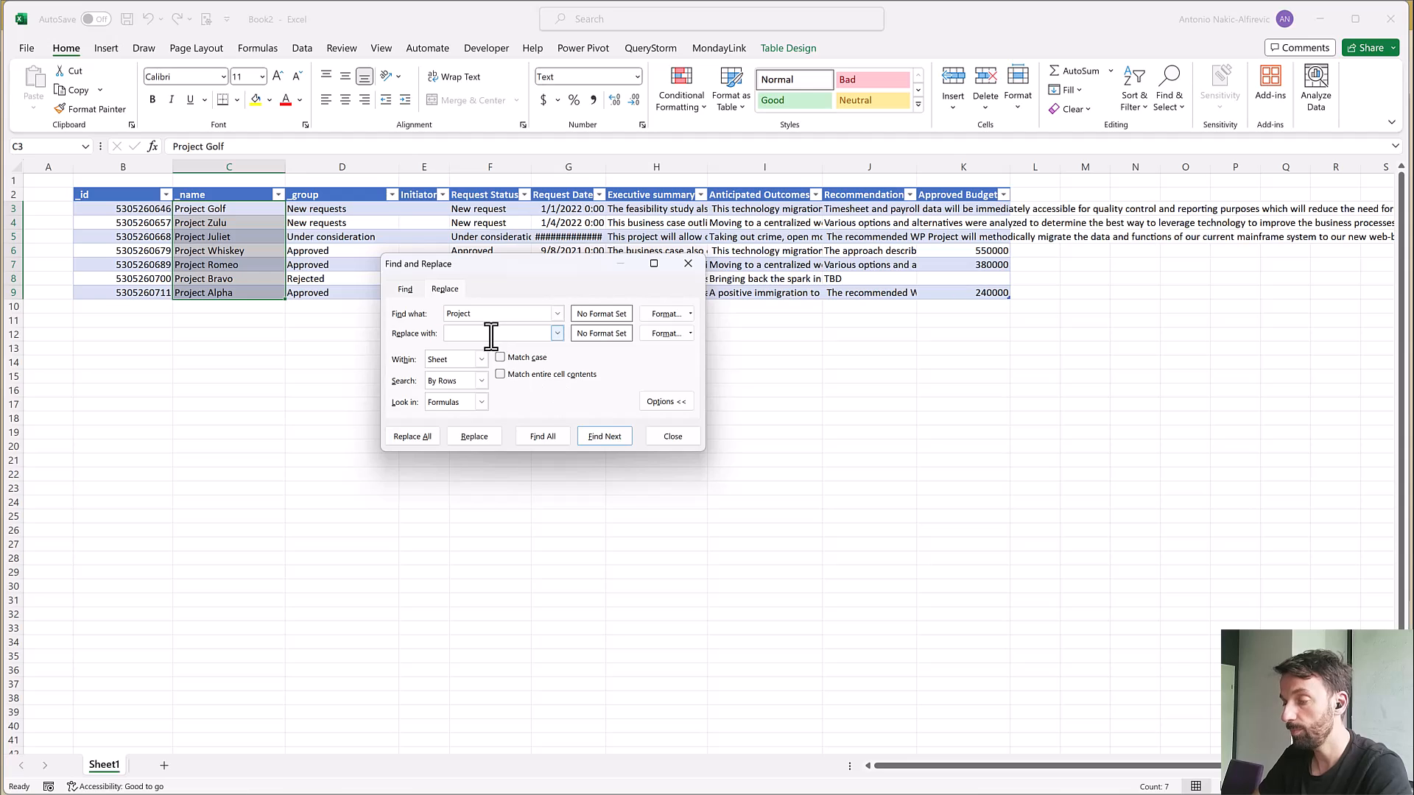
left_click(412, 436)
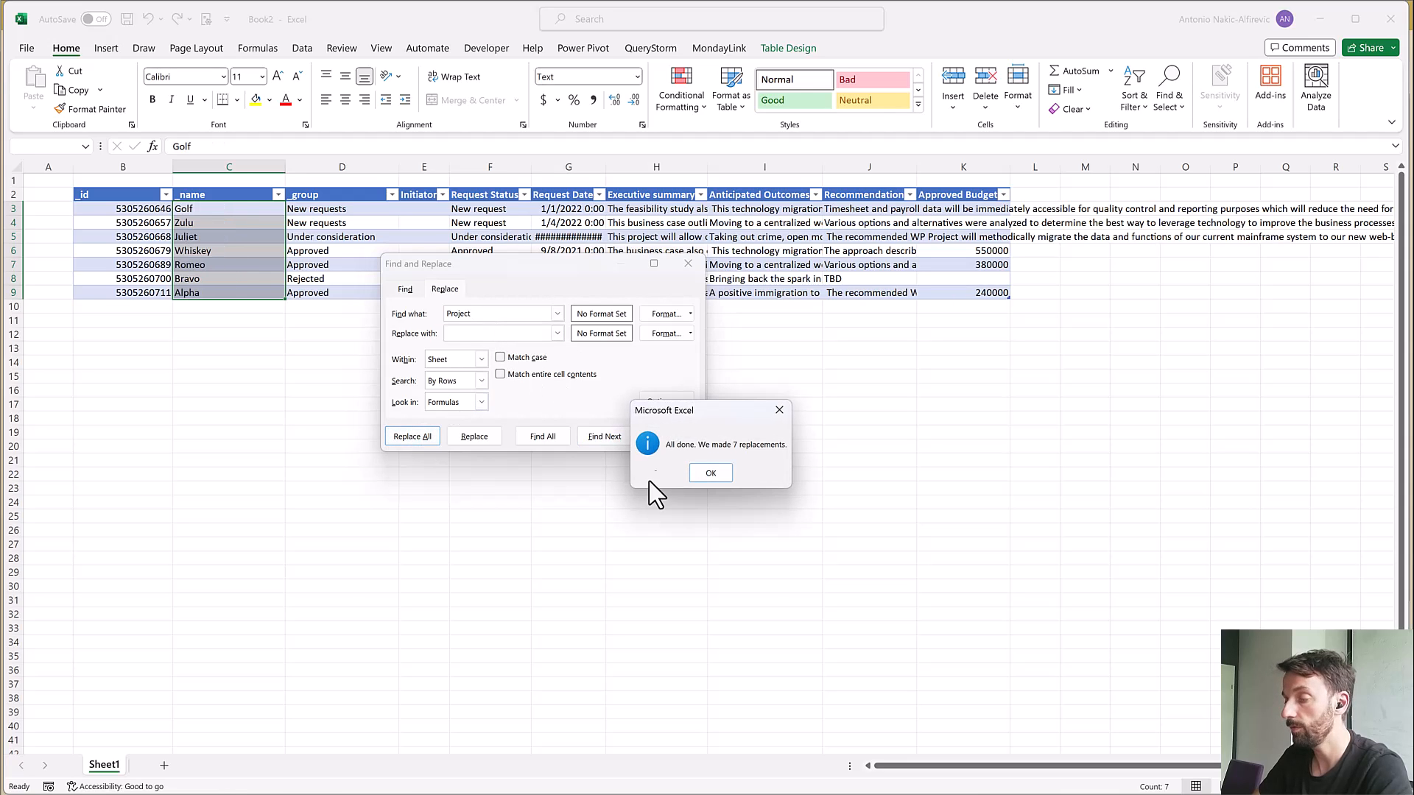
Finish the replacement by closing Find and Replace and deselecting the _name cells
left_click(711, 474)
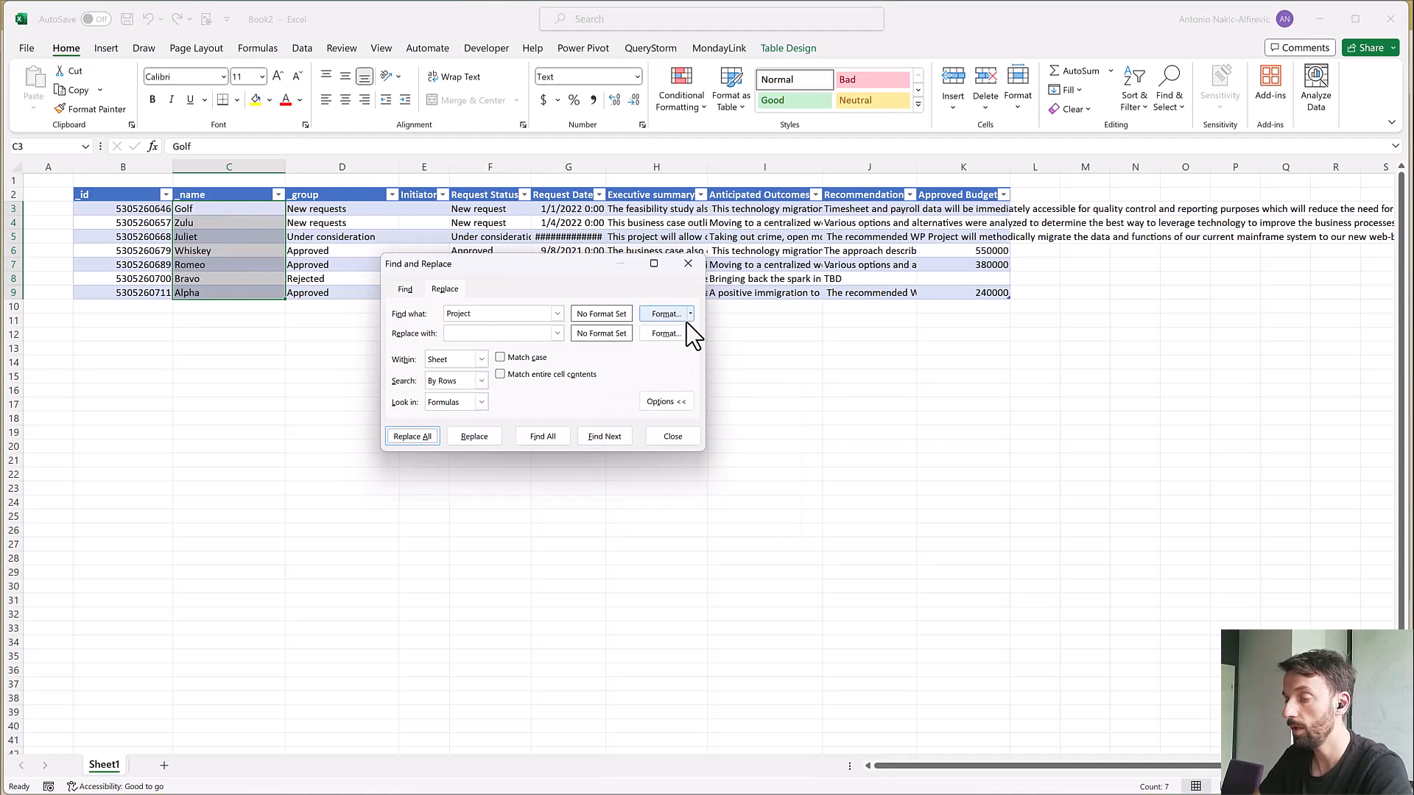
left_click(688, 263)
left_click(352, 262)
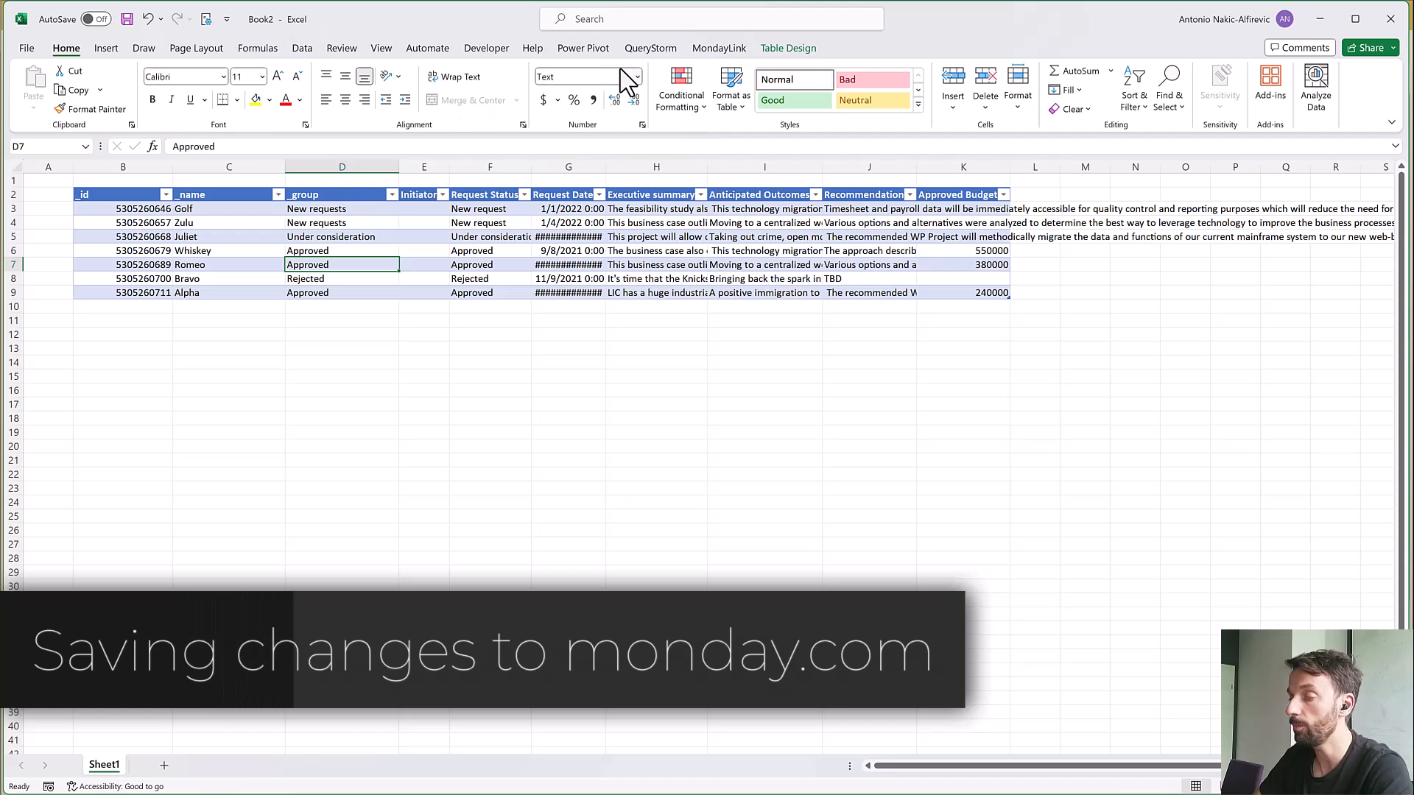
Save the Project_Requests___Approvals table to monday.com with MondayLink and check the item names on the board
left_click(729, 50)
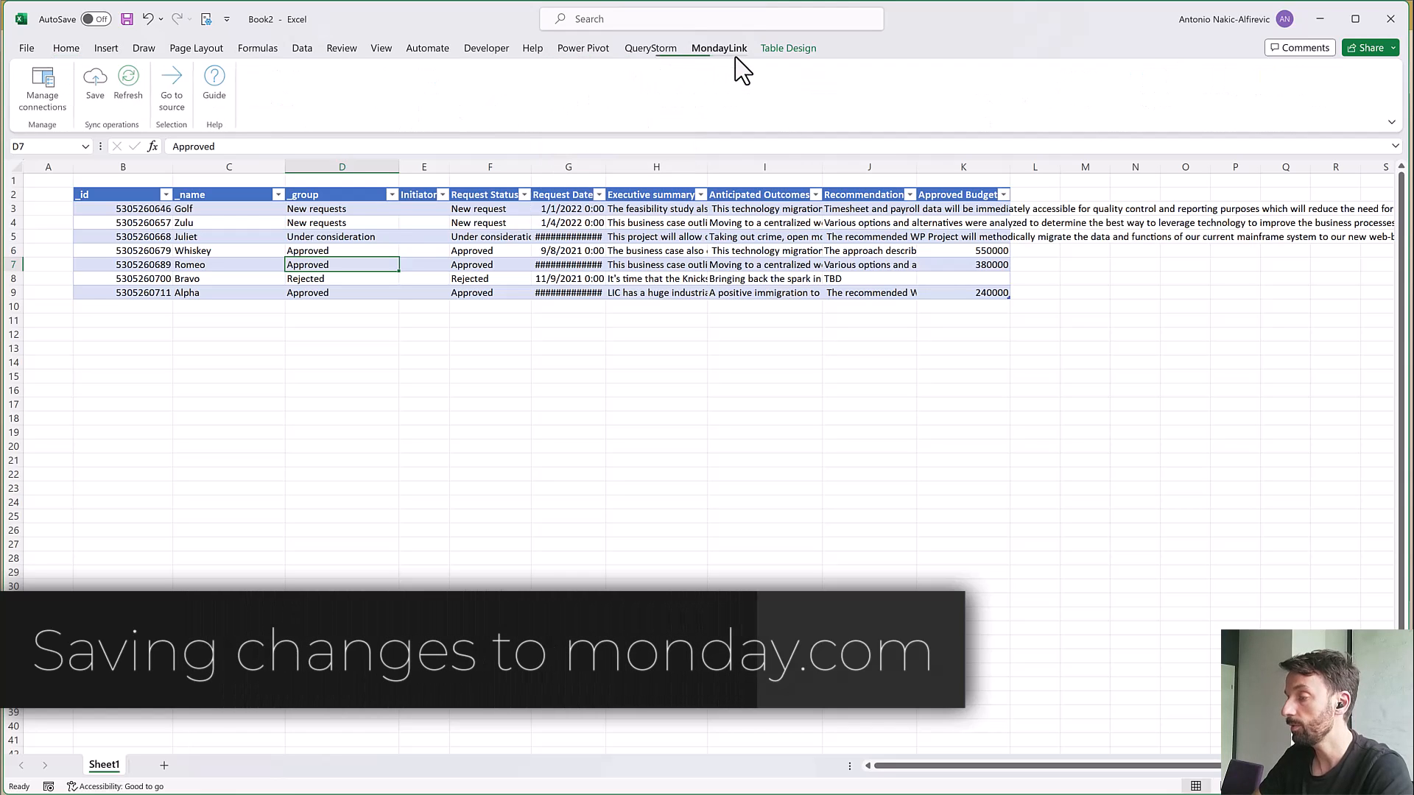
left_click(102, 92)
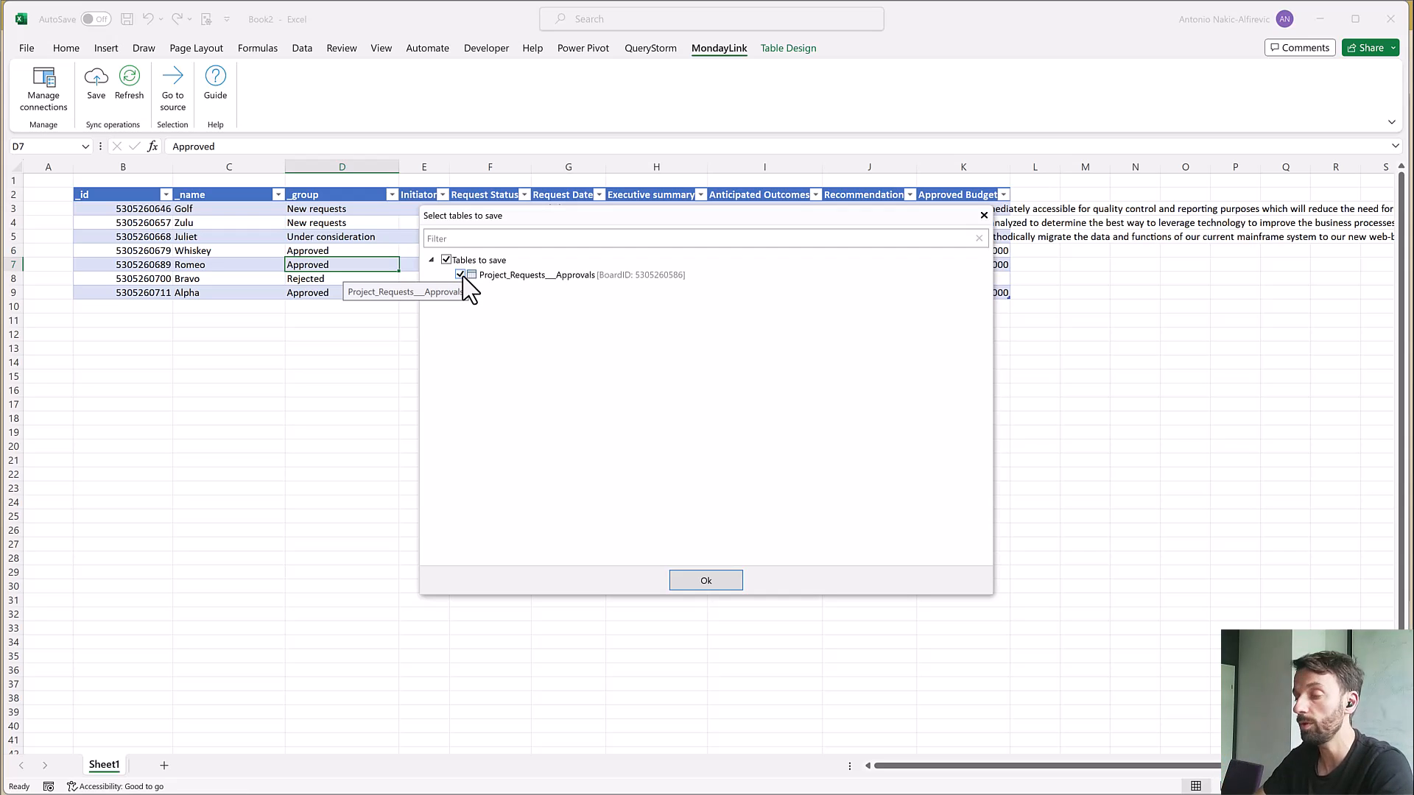
left_click(705, 580)
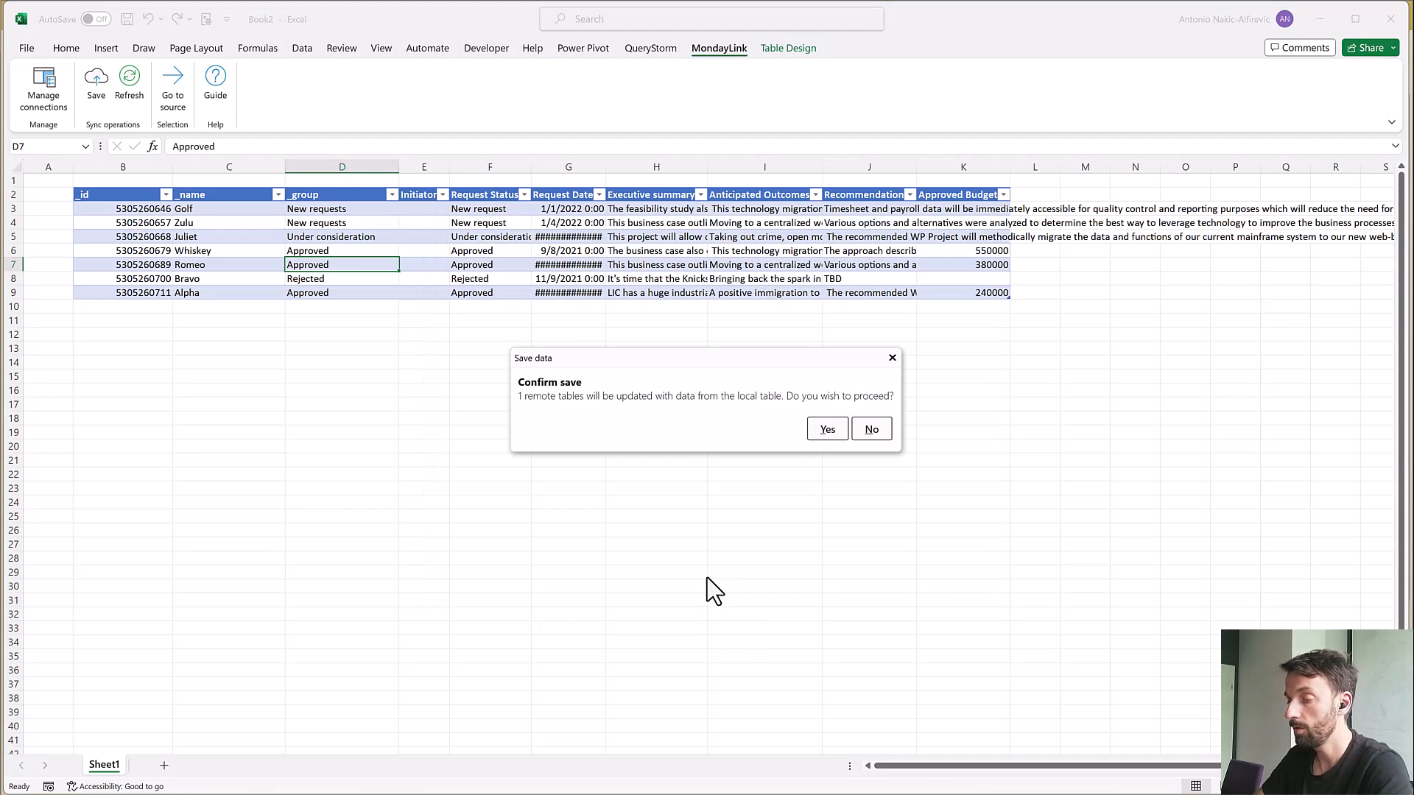
left_click(827, 430)
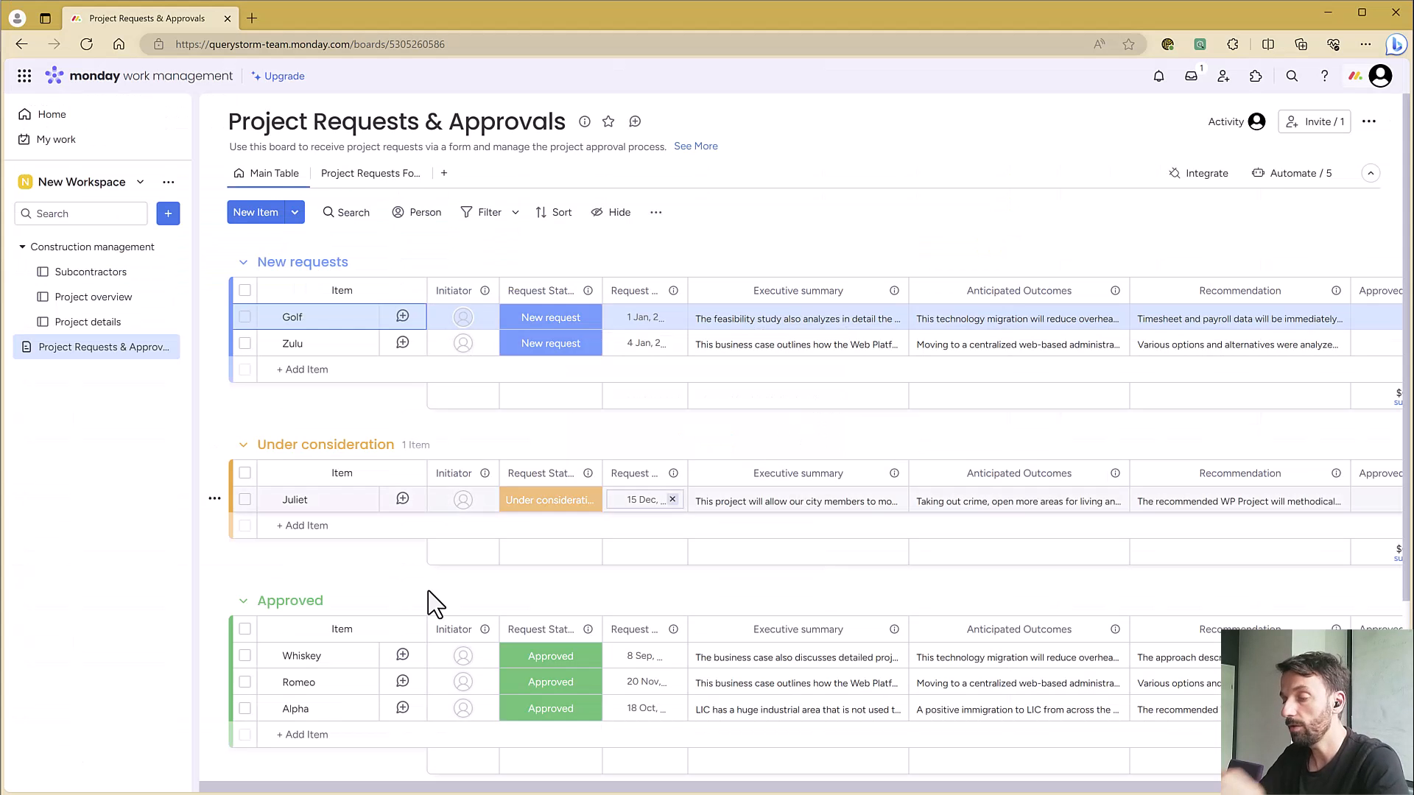
scroll(435, 603, "down", 4)
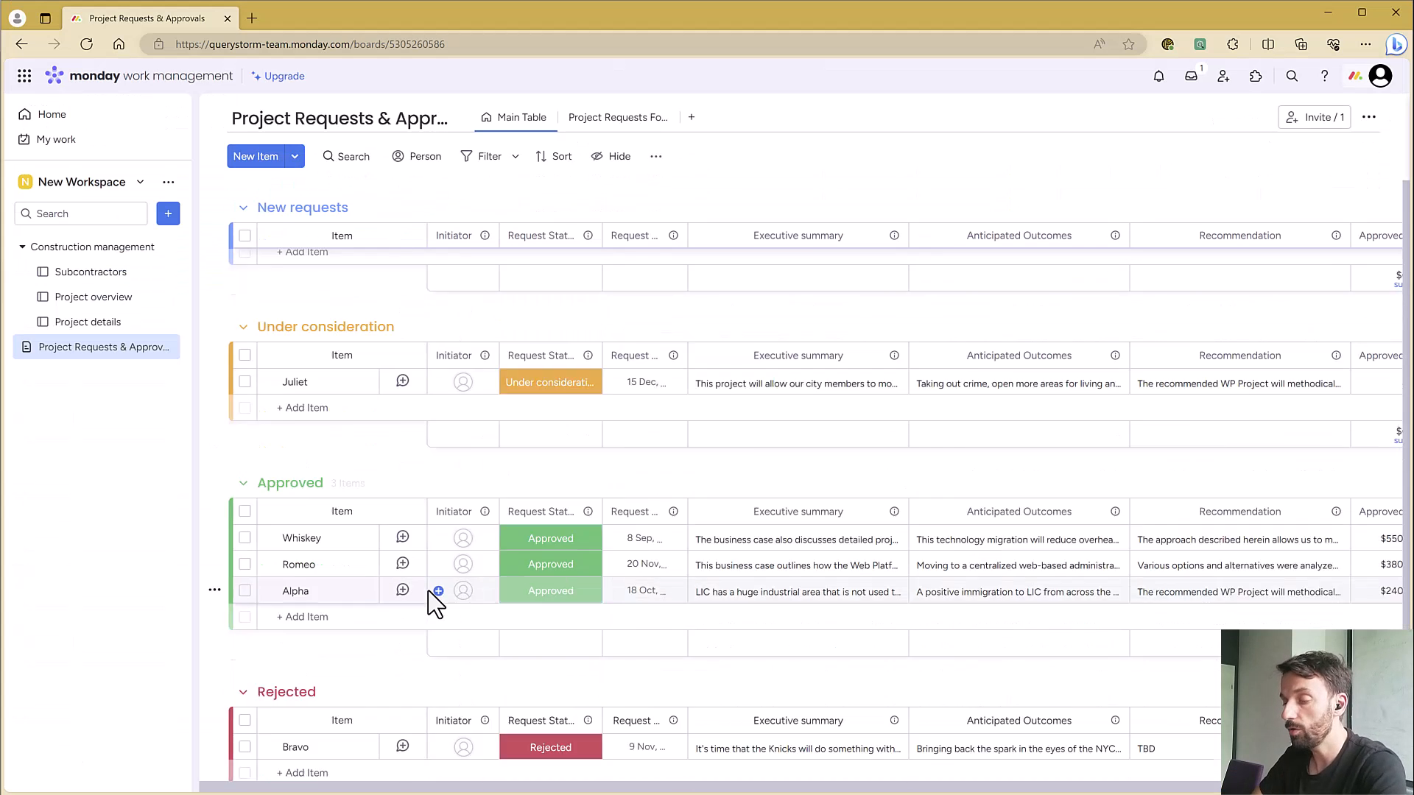
scroll(293, 575, "up", 4)
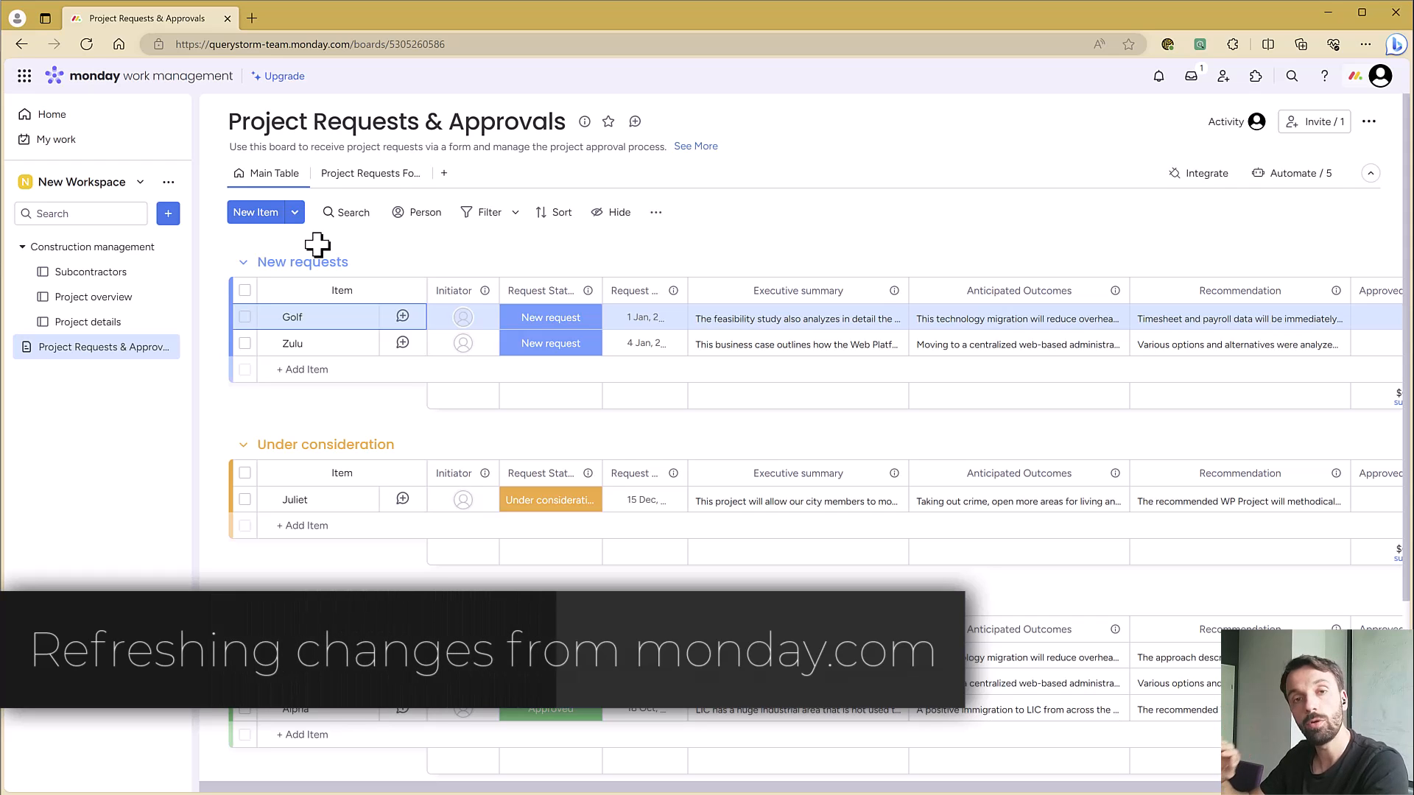
Rename the Golf item on the monday.com board to "Golf [hello from monday.com]"
left_click(302, 317)
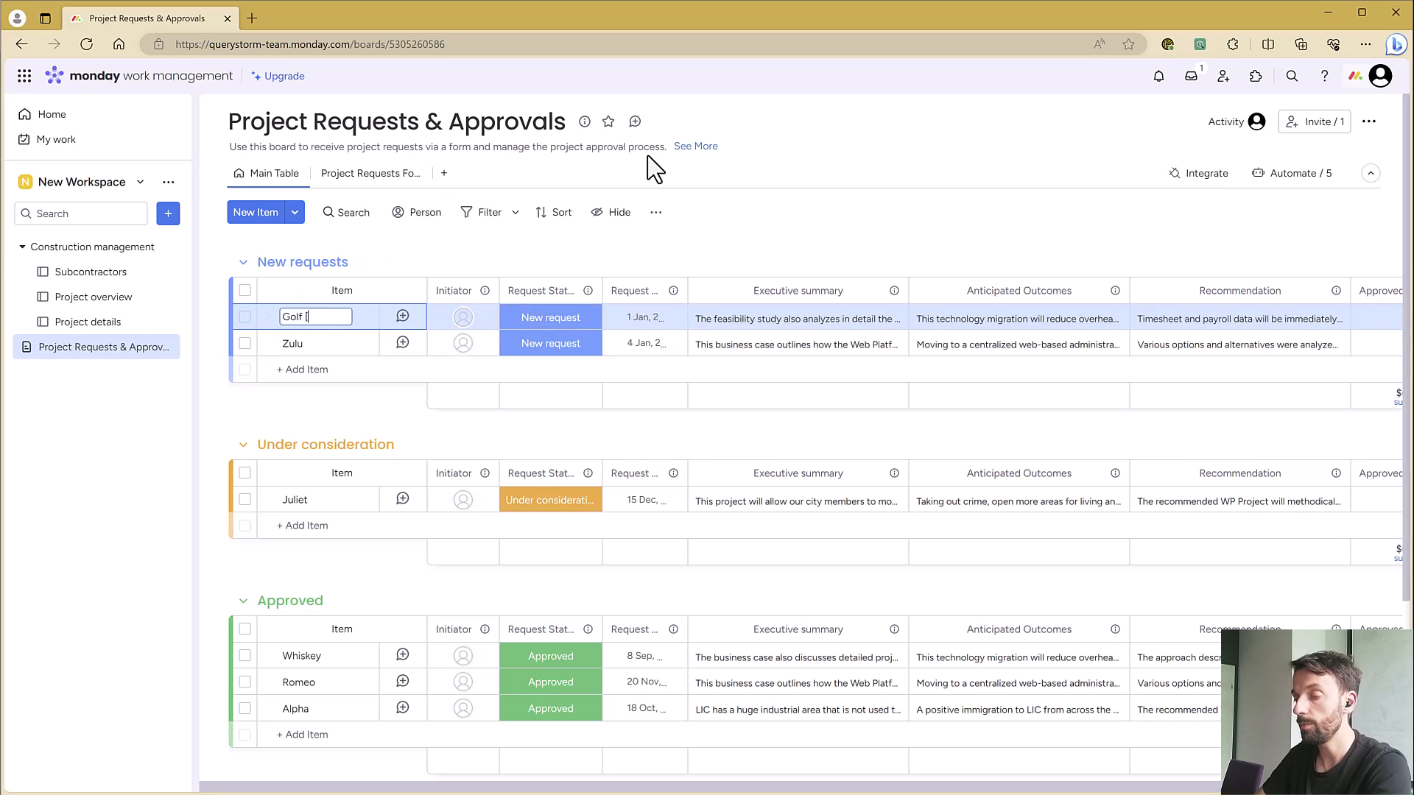
type("[hello from")
type(" monday.com")
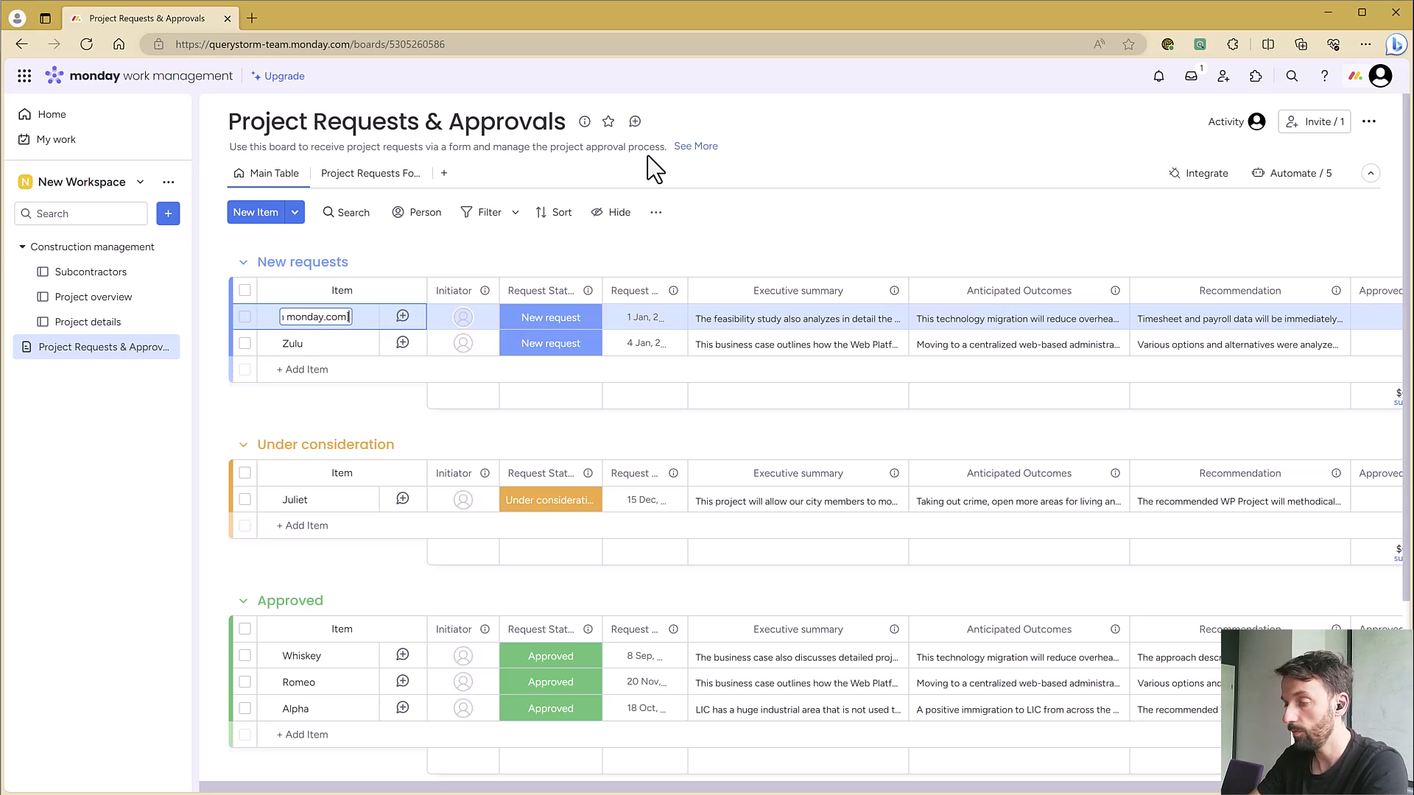
type("]")
key("Return")
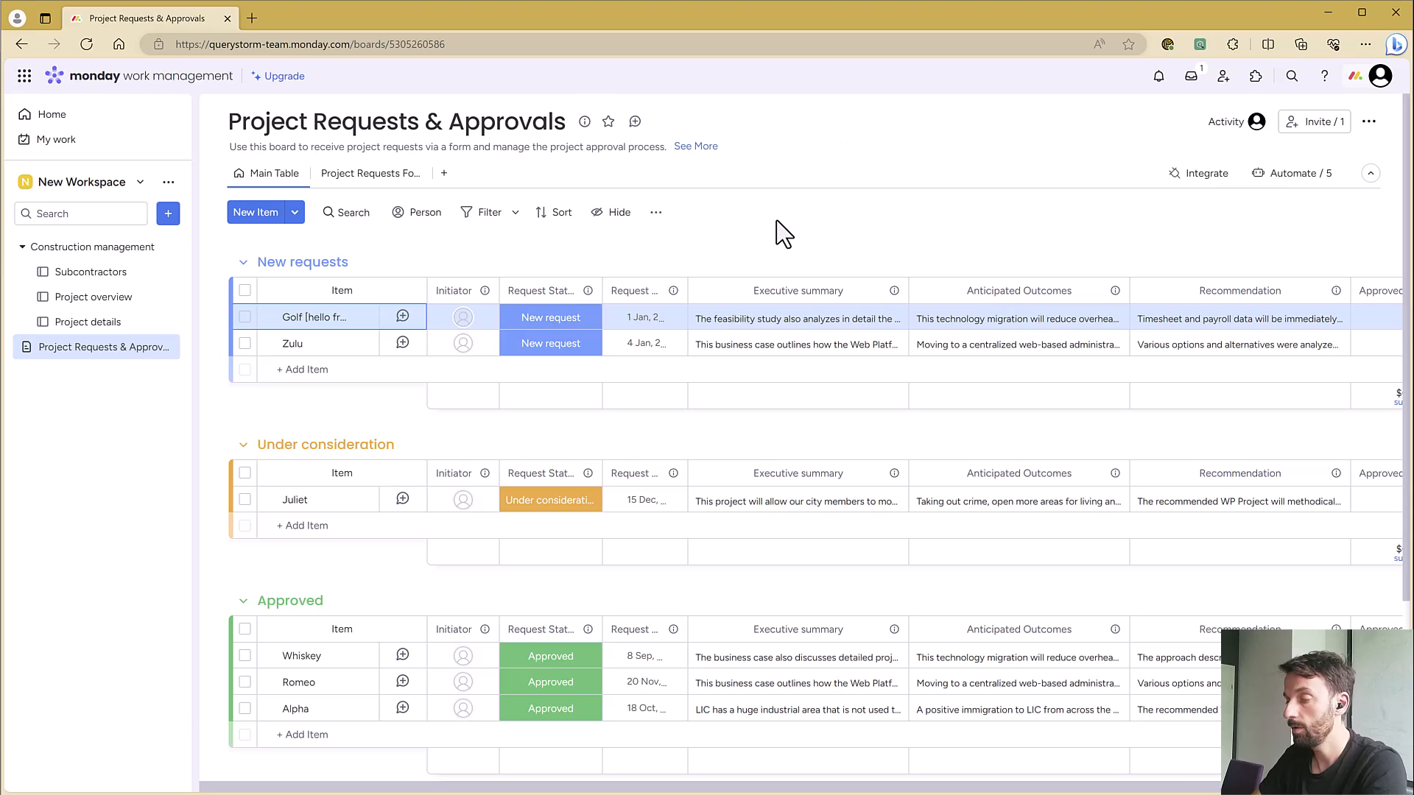
Return to Excel and refresh the Project_Requests___Approvals table with the data from monday.com
key("alt+Tab")
left_click(131, 82)
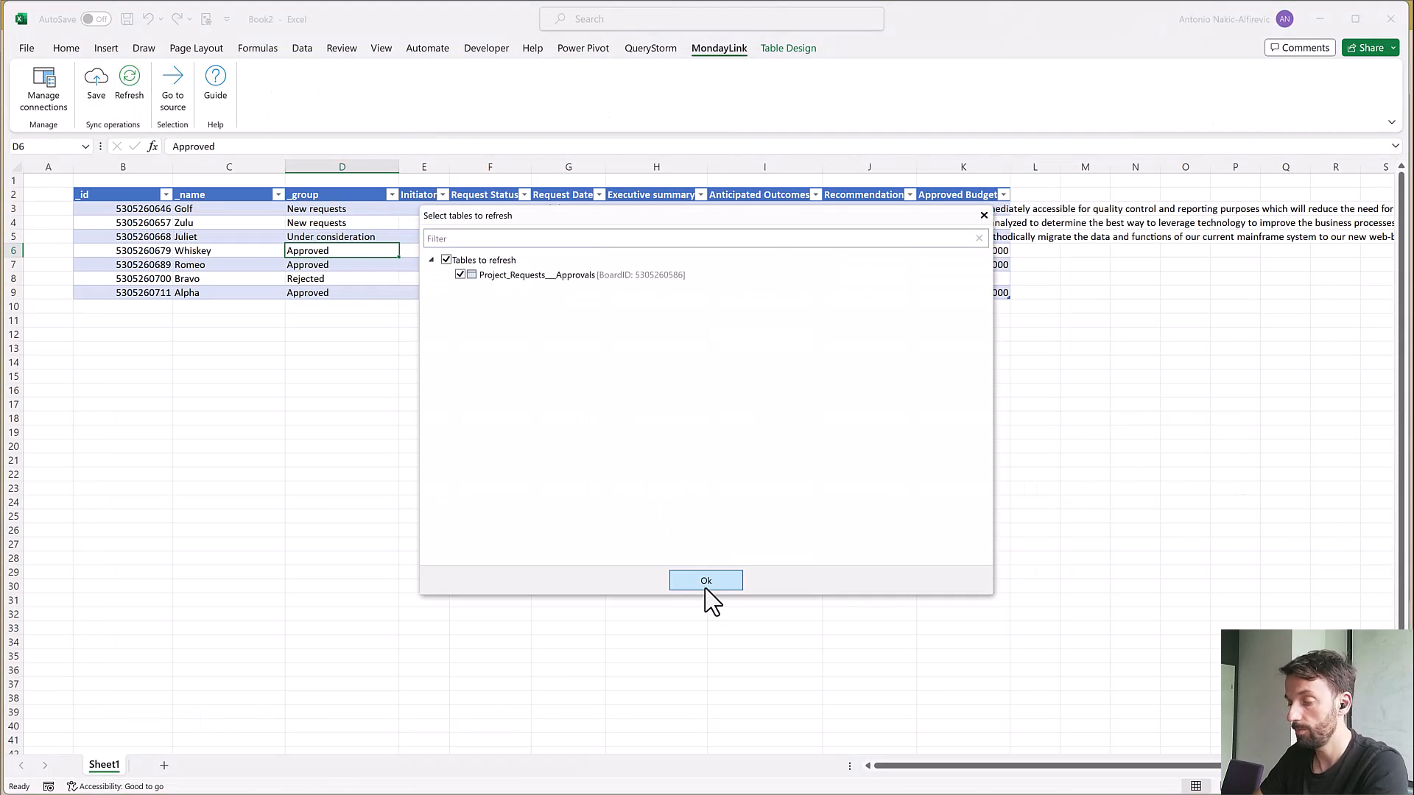
left_click(705, 579)
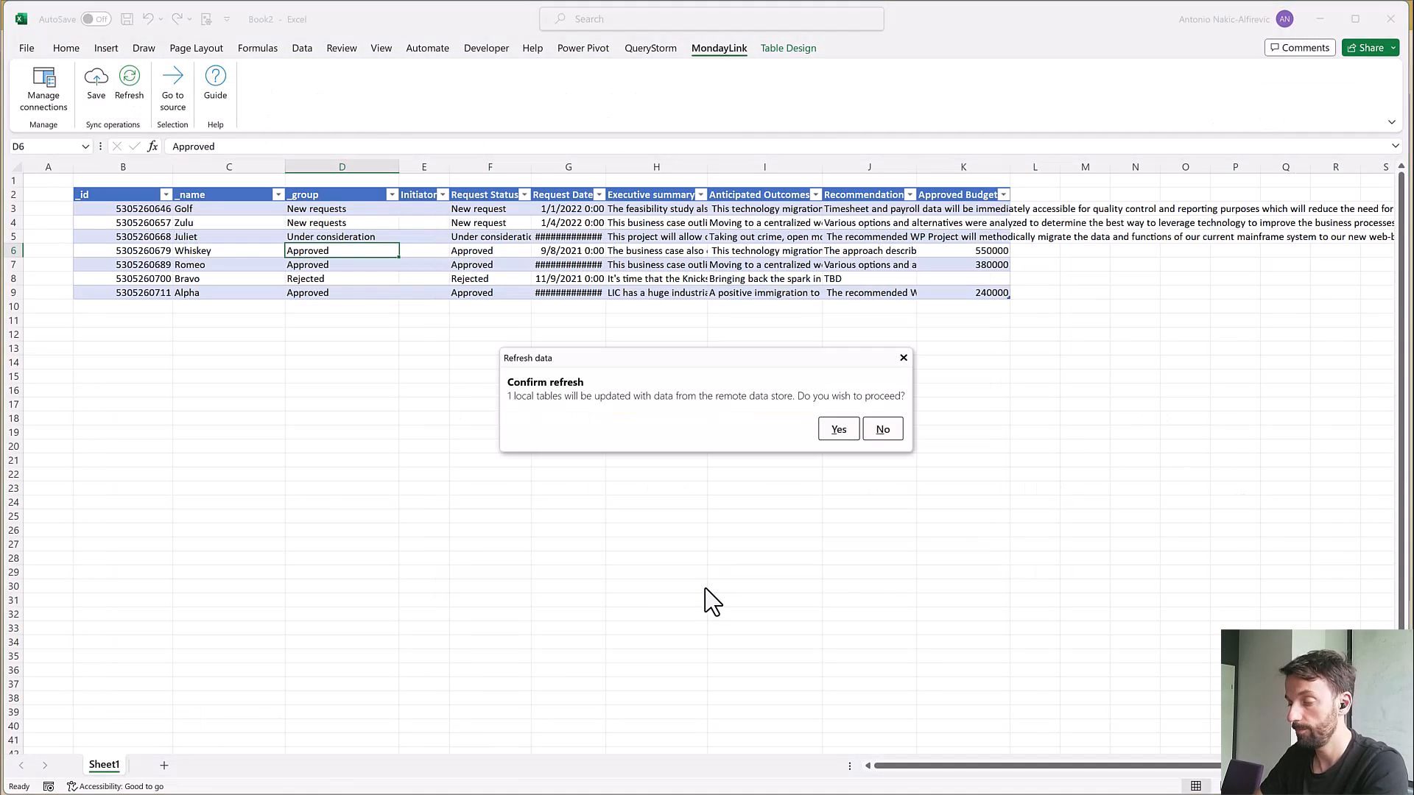
left_click(844, 431)
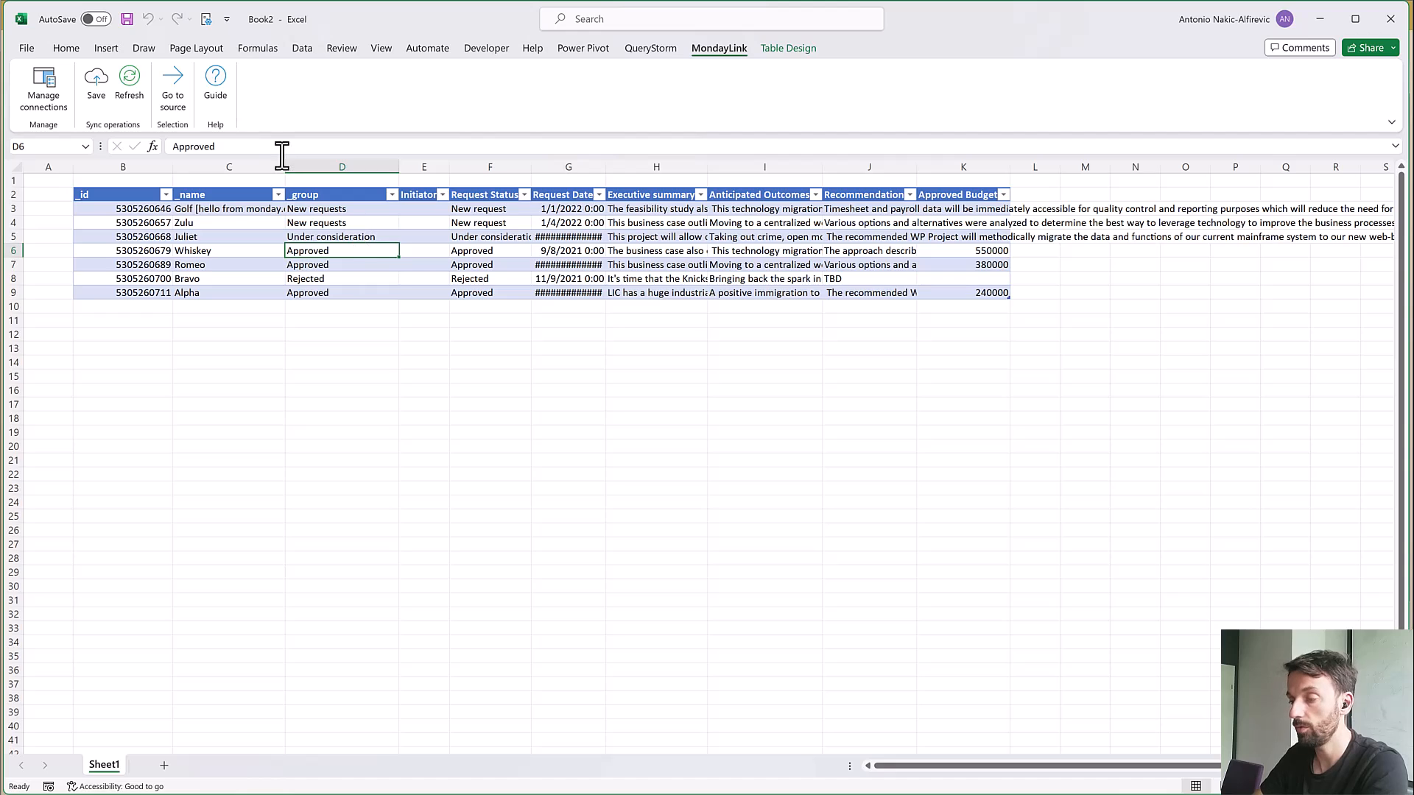
Widen the _name column to show the full Golf item name and check that cell's content
left_click_drag(284, 162, 315, 161)
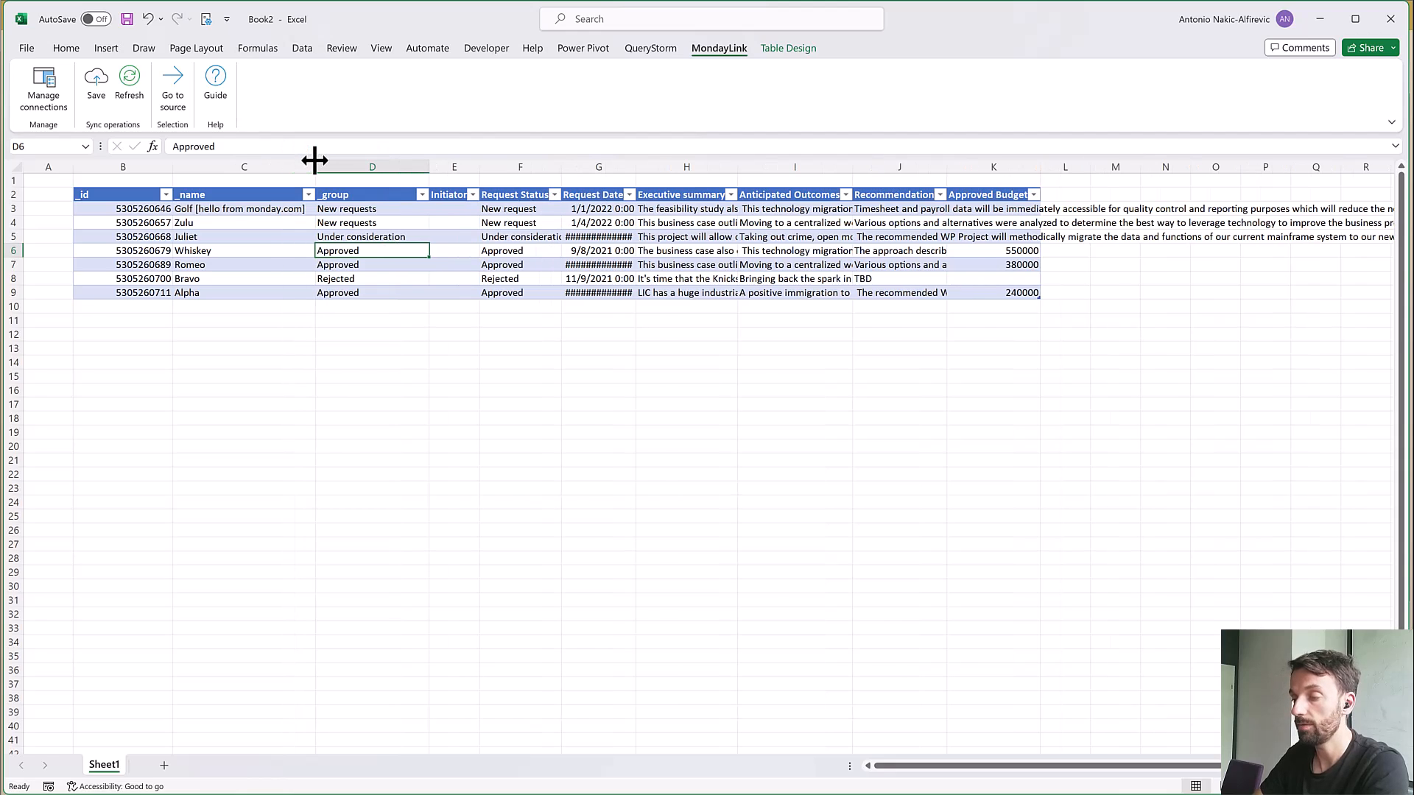
left_click(230, 212)
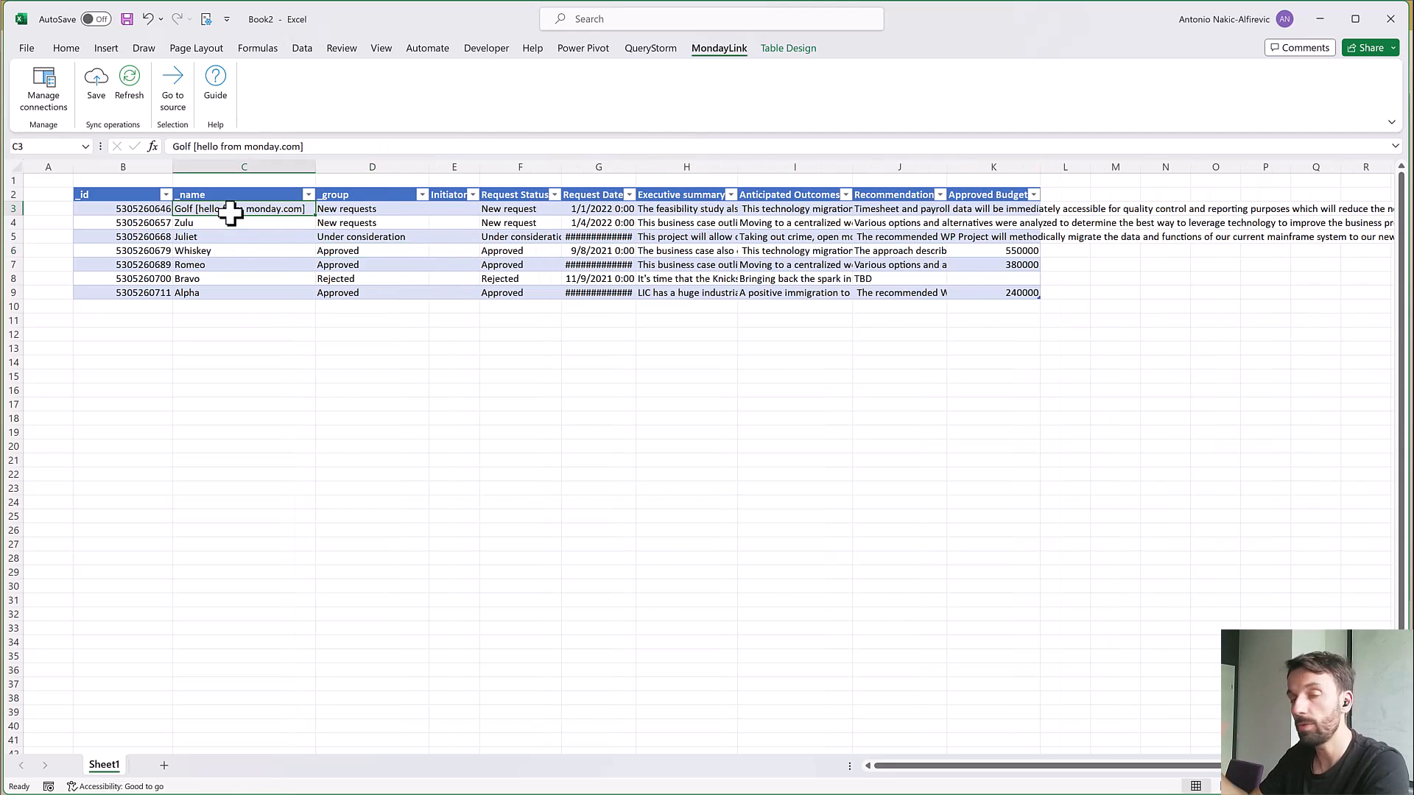
left_click(258, 259)
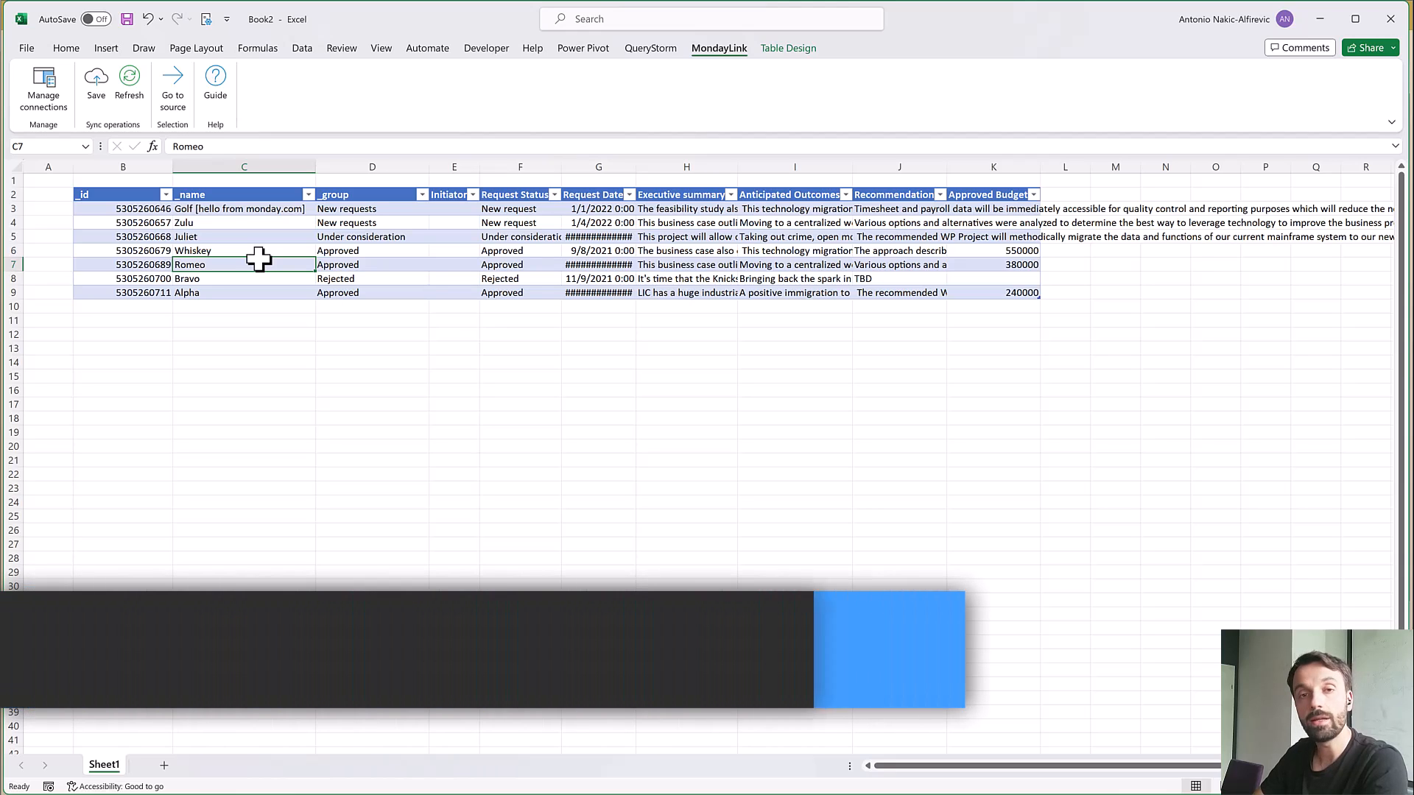
Delete the Golf item's row from the table
left_click(140, 209)
key("shift+space")
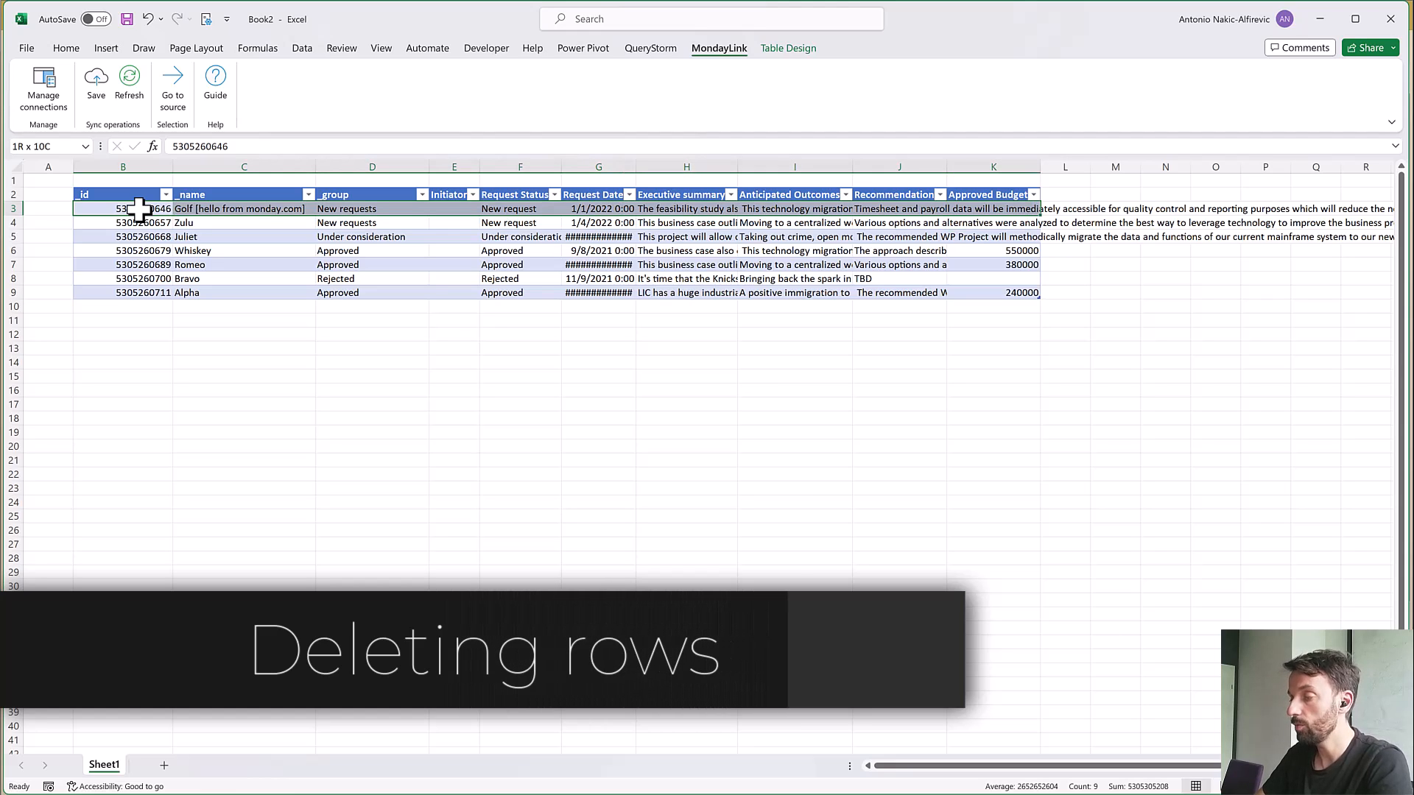
key("ctrl+minus")
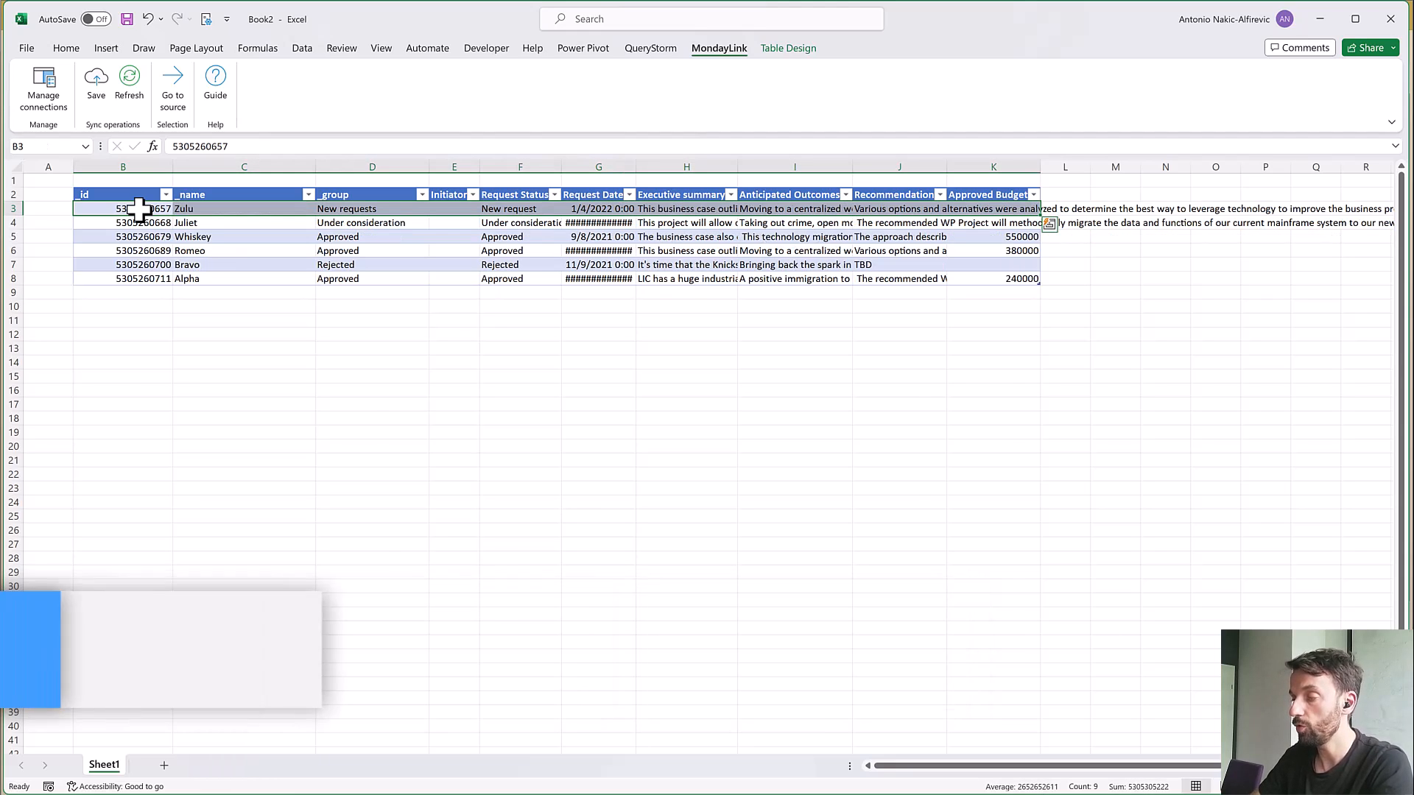
key("Down")
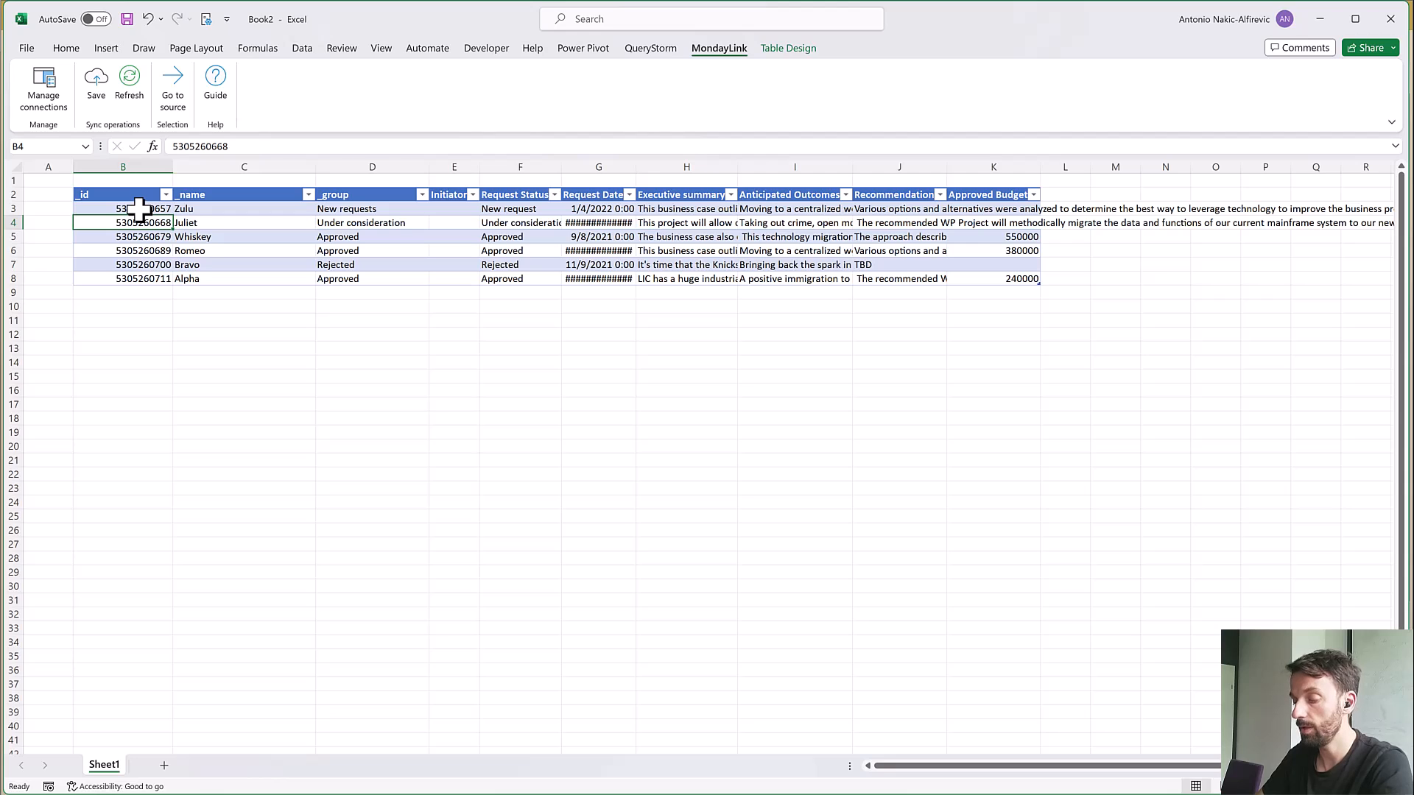
Save the row deletion to monday.com, check the board's groups for the Golf item and return to Excel
key("ctrl+s")
key("Return")
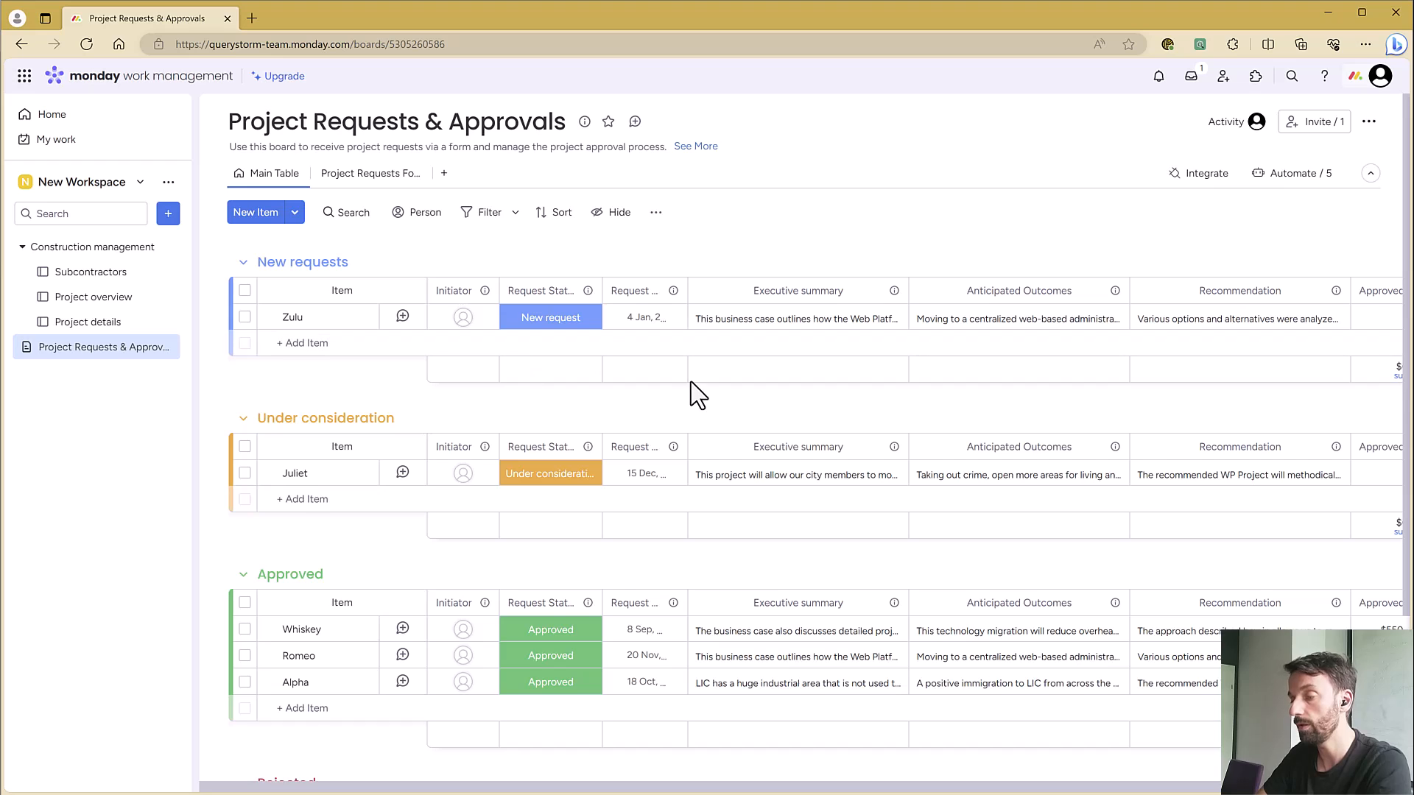
scroll(690, 381, "down", 3)
key("alt+Tab")
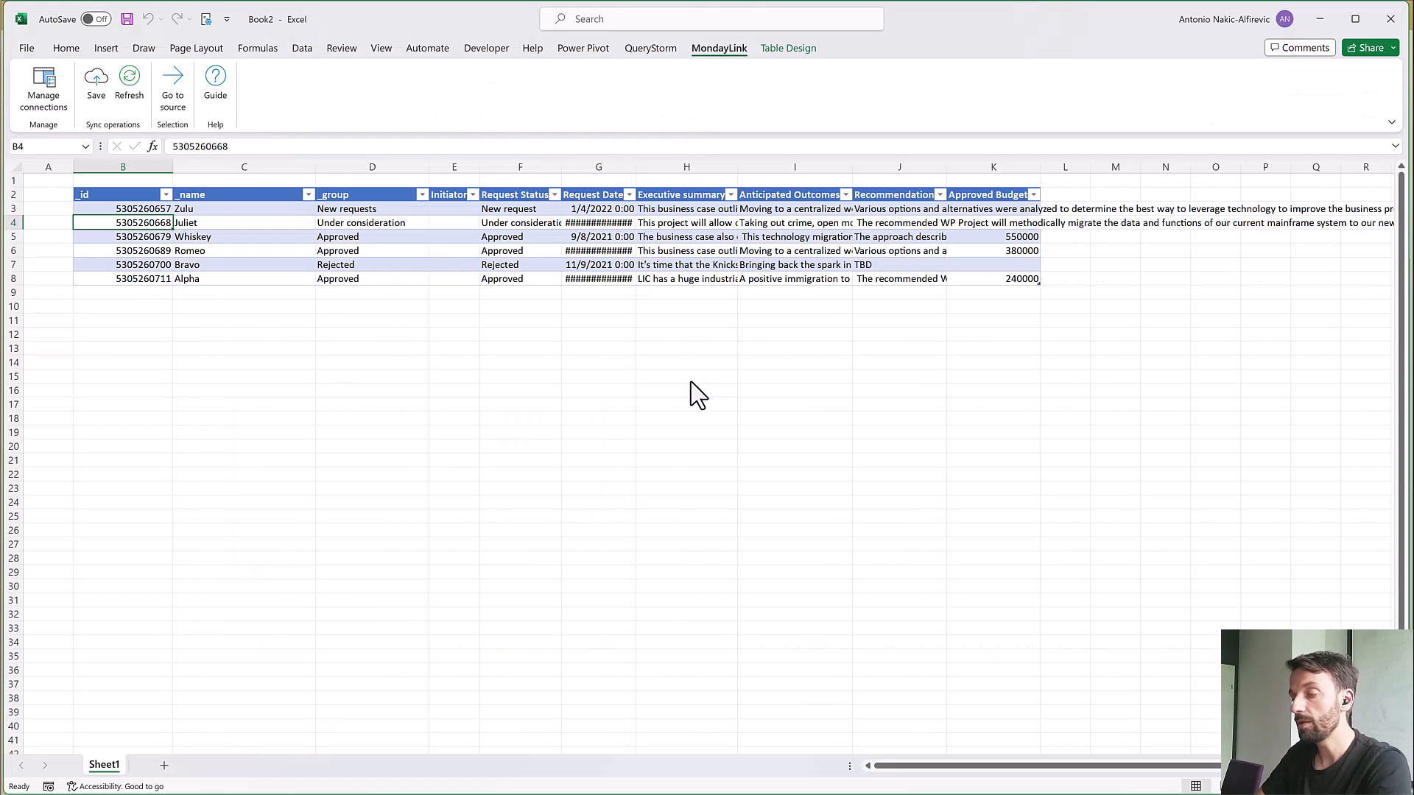
Set the _group value of the Whiskey item to Rejected
left_click(232, 243)
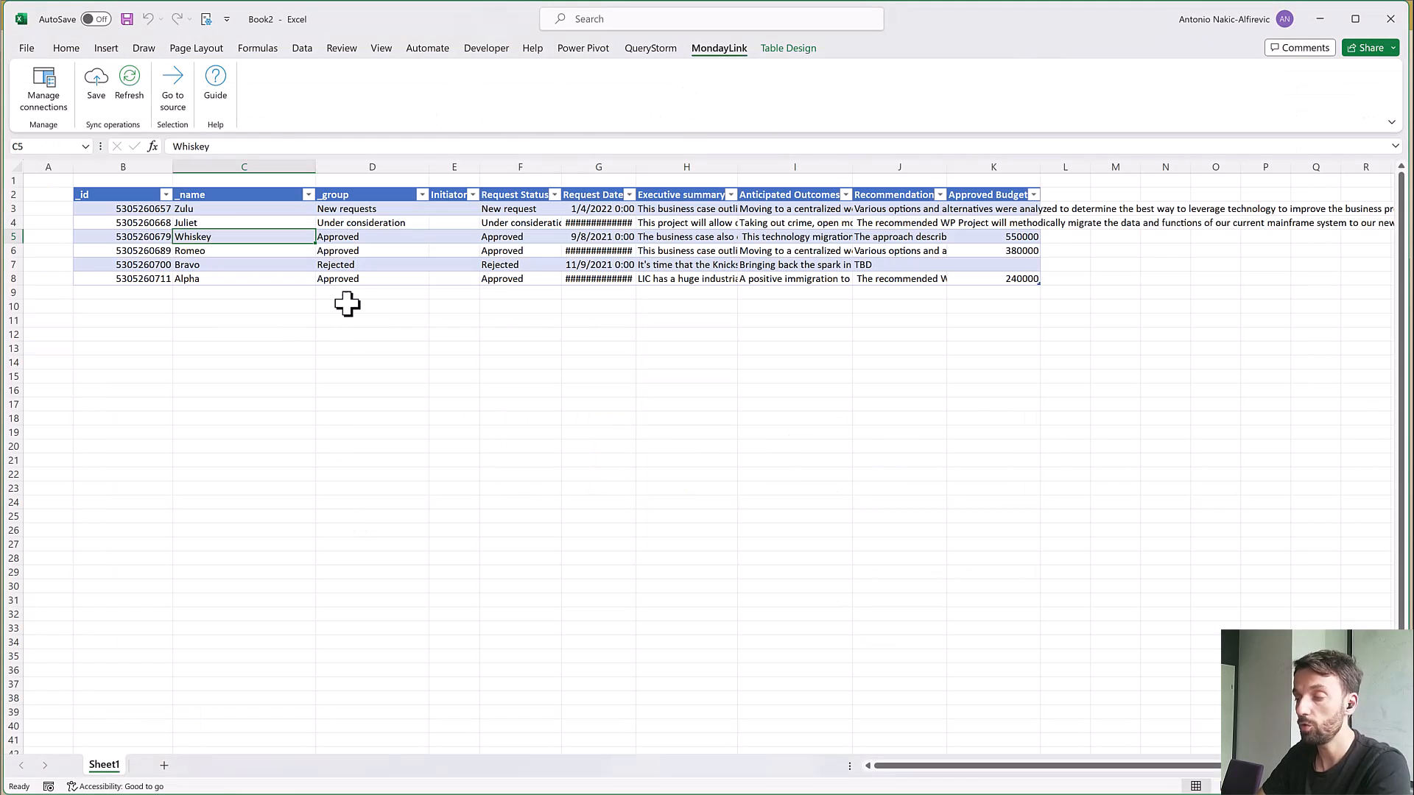
left_click(347, 239)
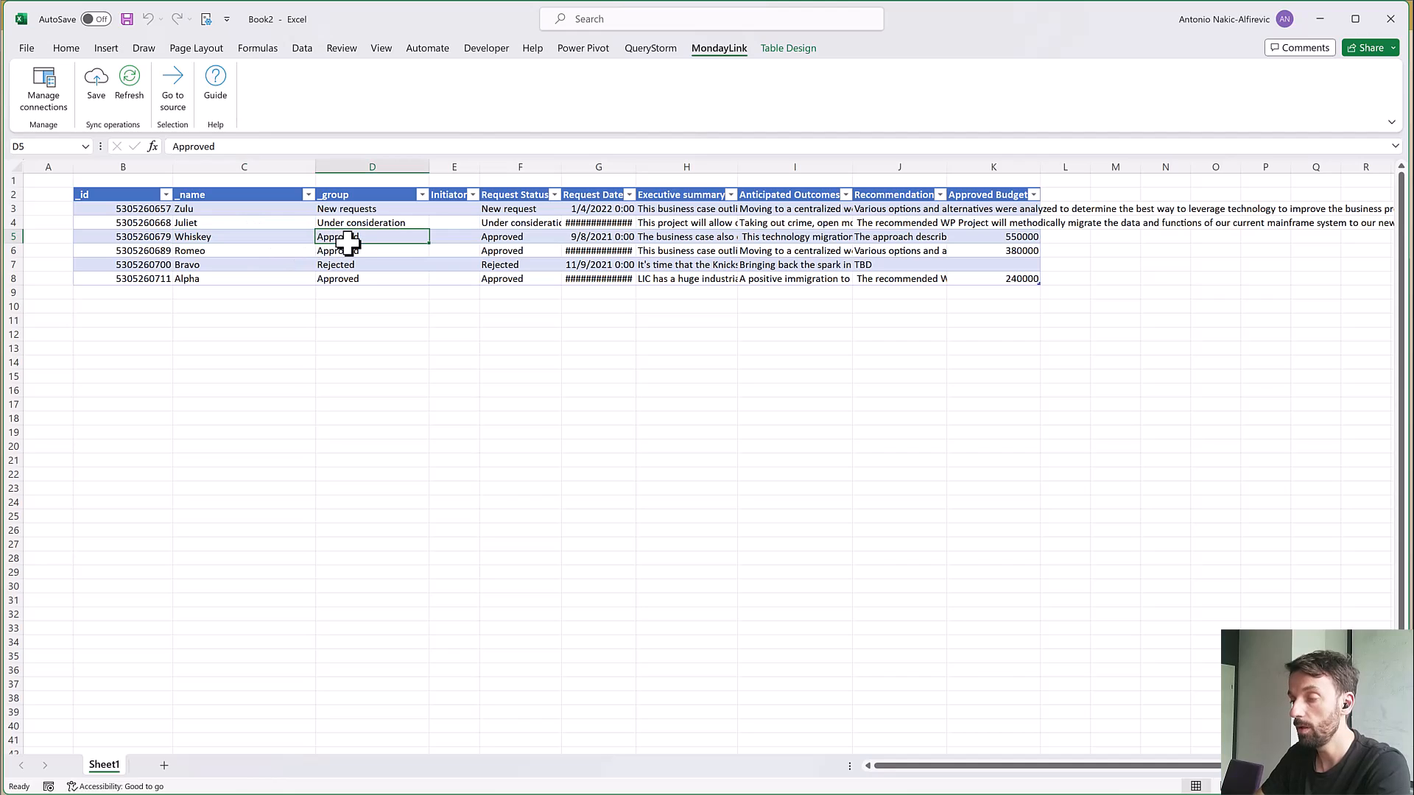
type("Rejected")
key("Return")
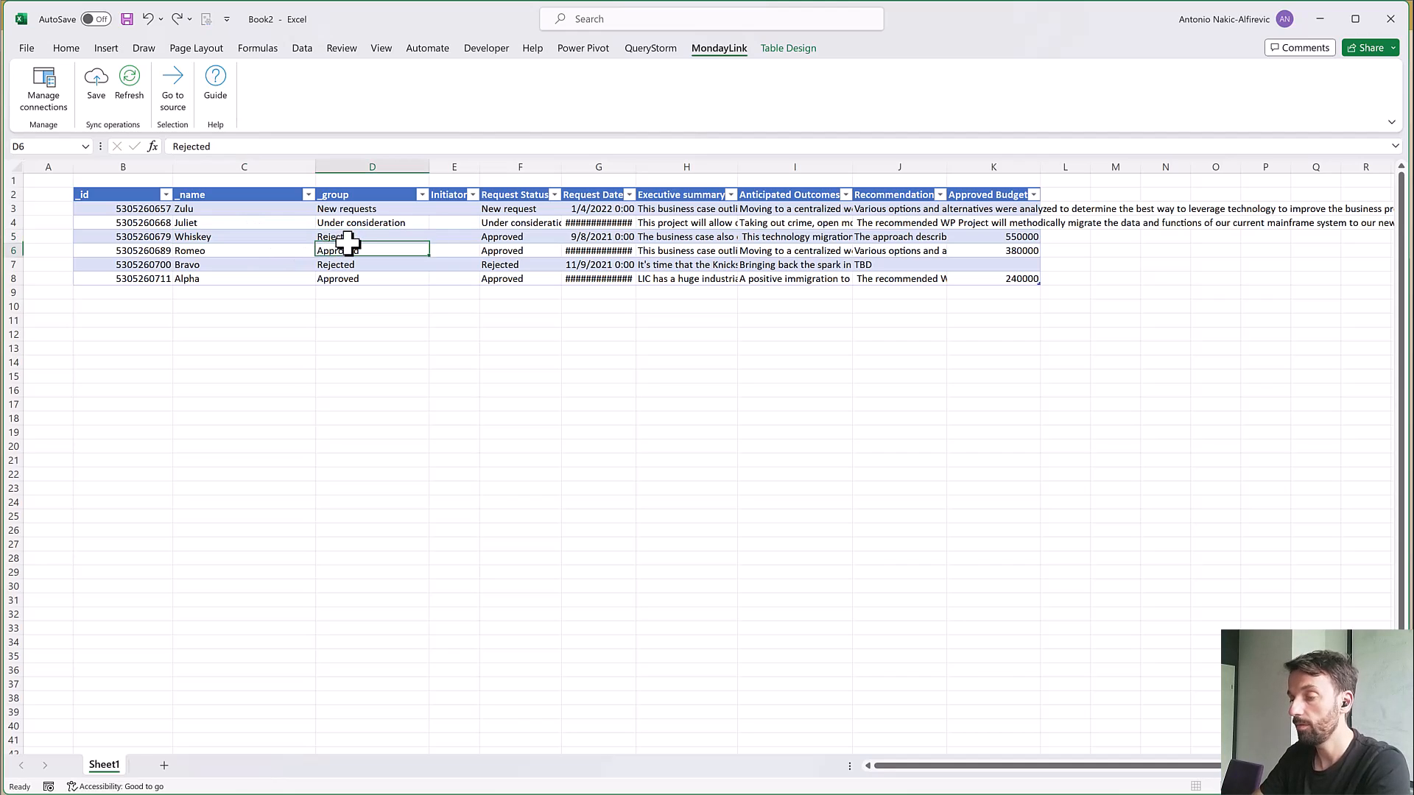
Save the group change to monday.com, check Whiskey's group on the board and return to Excel
key("Return")
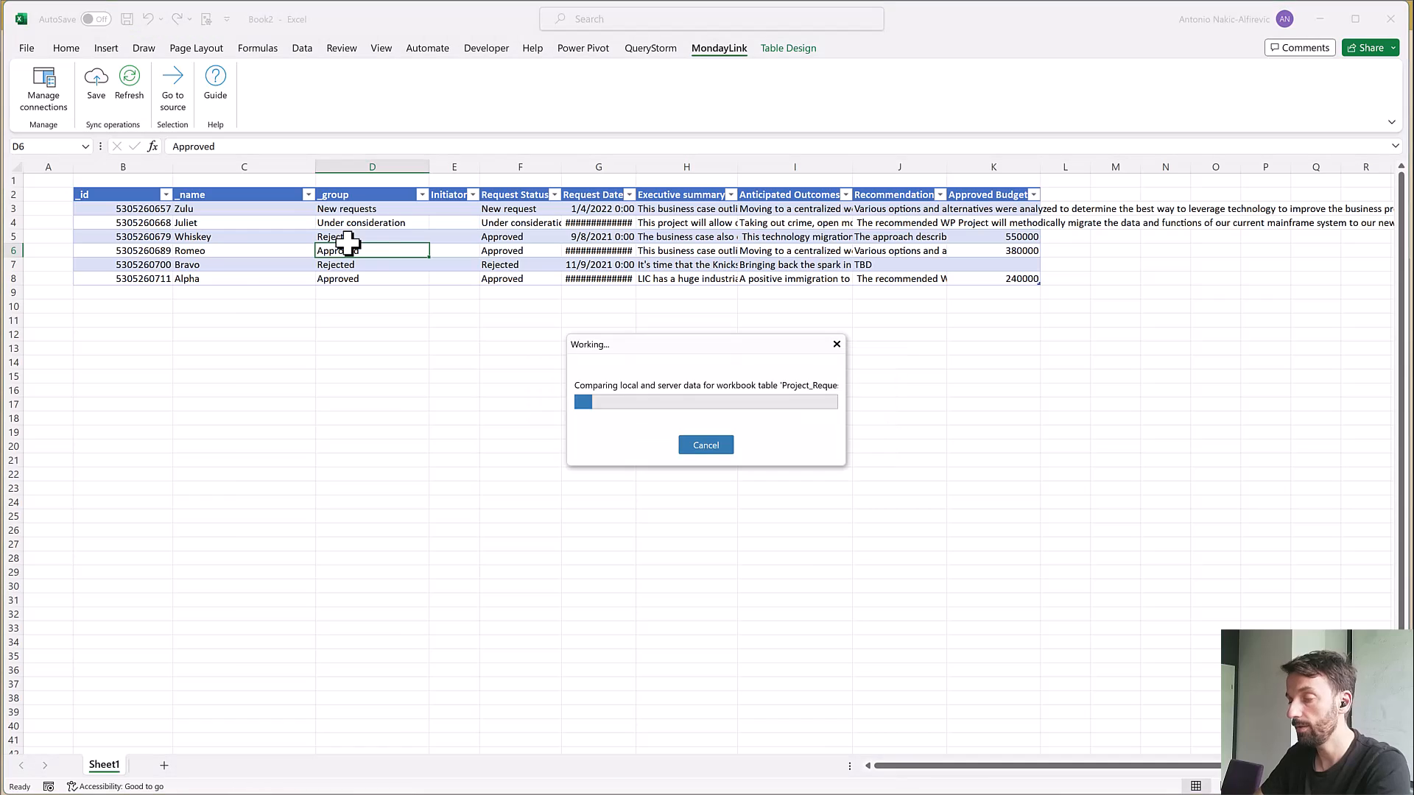
key("alt+Tab")
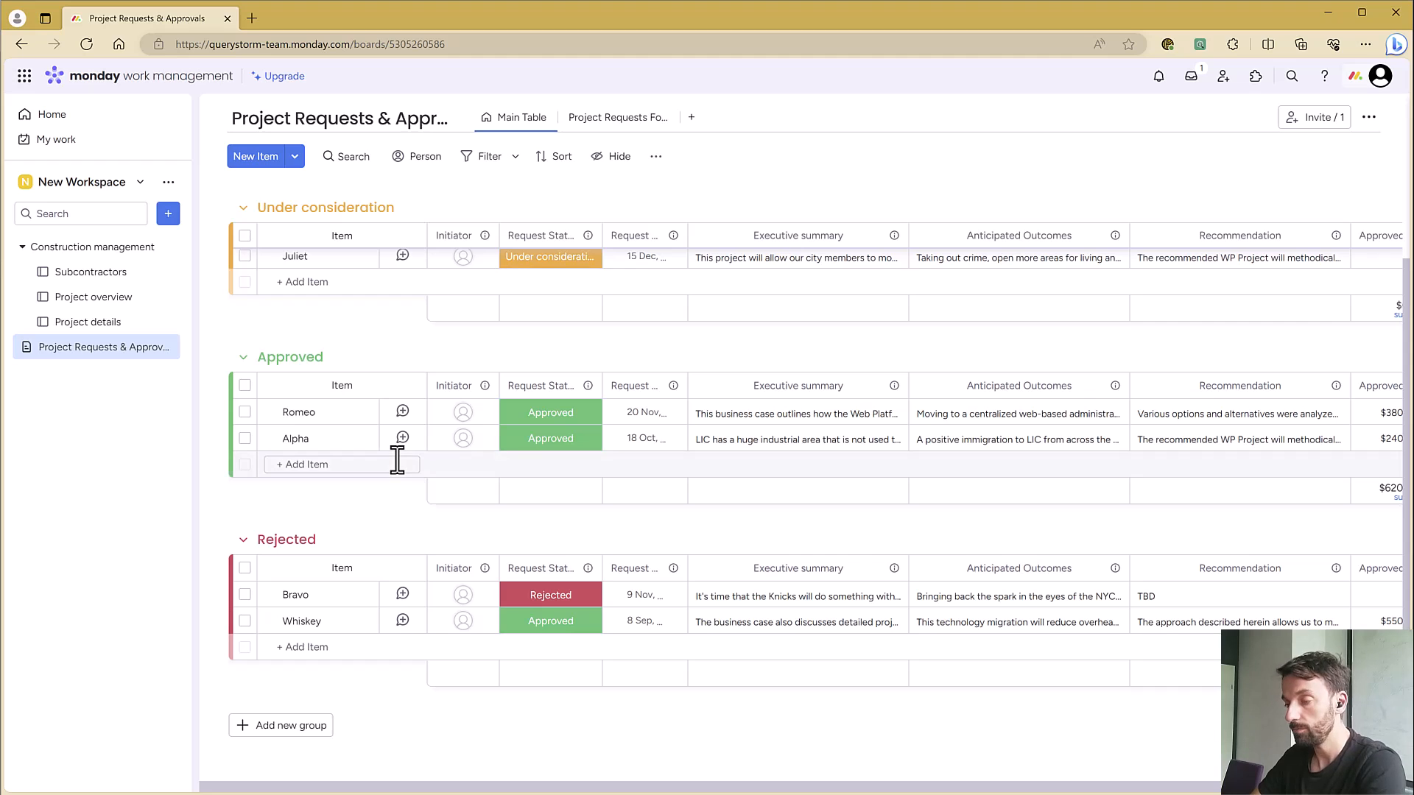
key("alt+Tab")
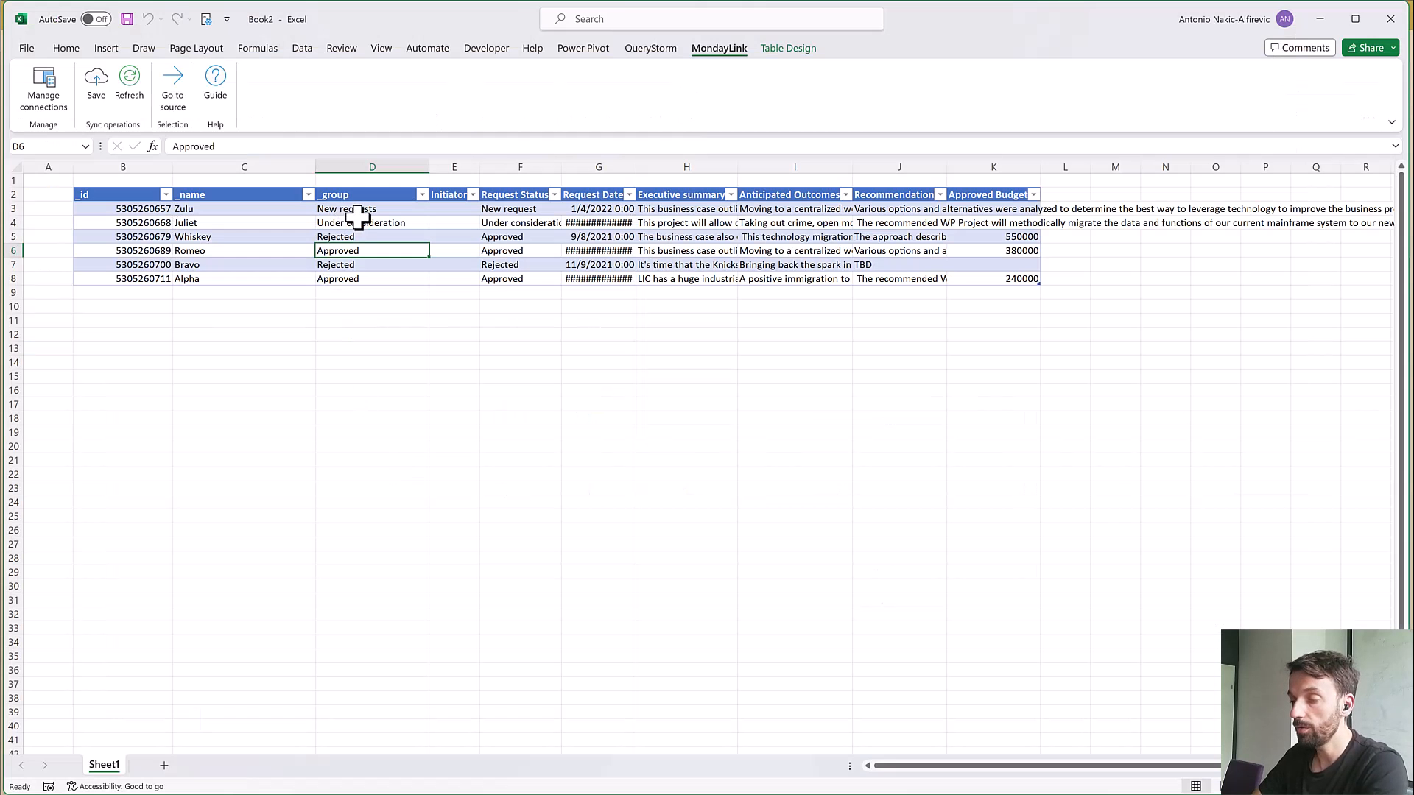
Try filling New requests down the whole _group column and undo the fill
left_click(383, 209)
left_click_drag(430, 214, 416, 282)
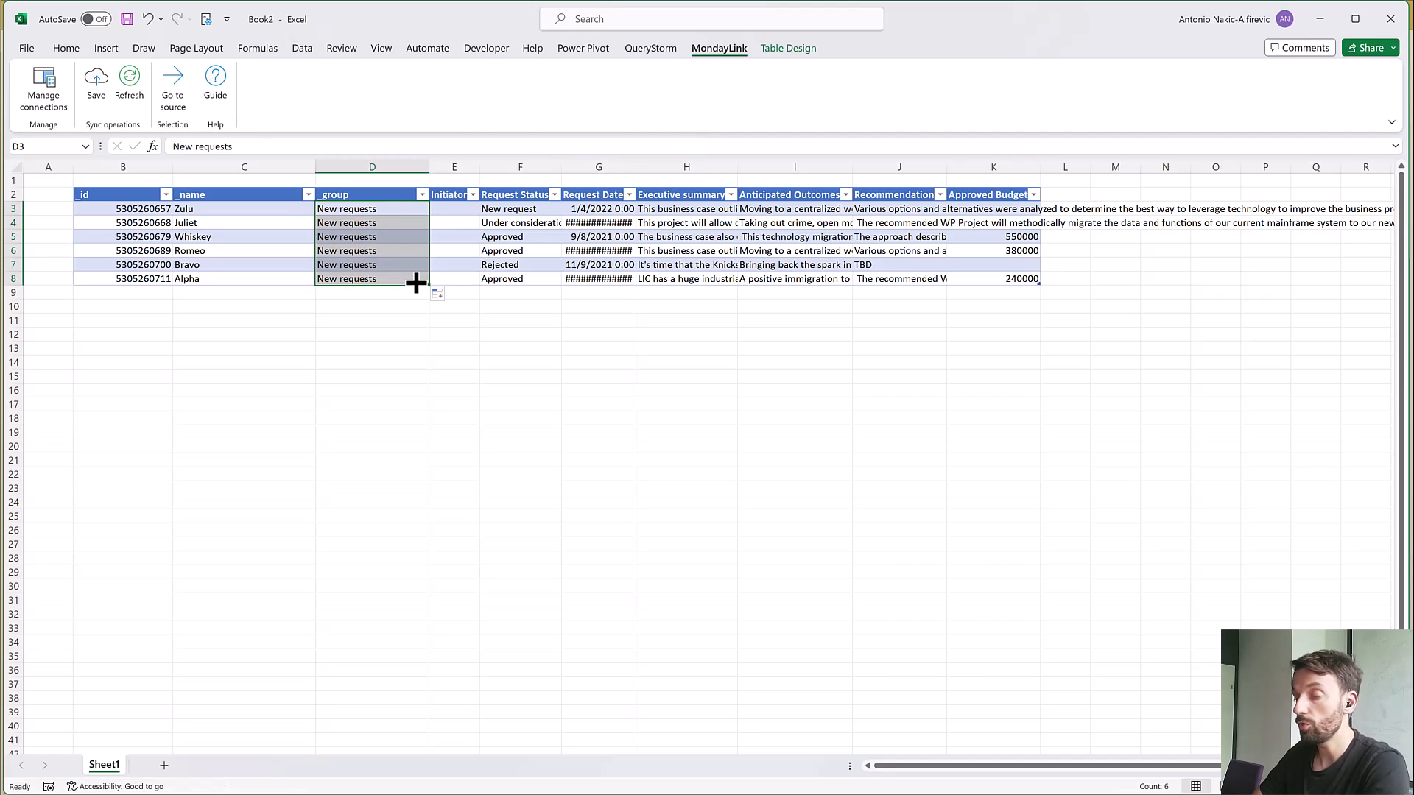
left_click(413, 280)
key("ctrl+z")
left_click(462, 265)
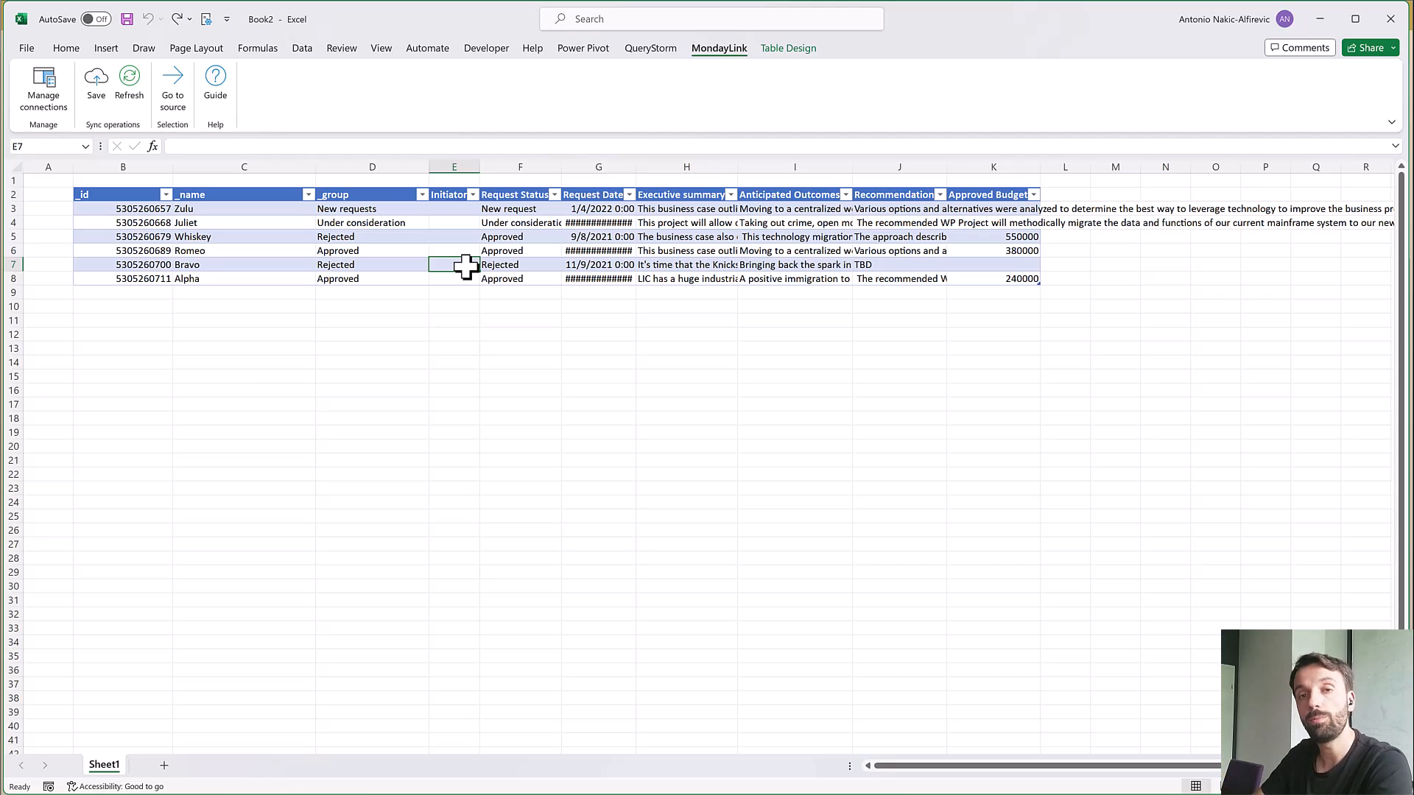
left_click(468, 251)
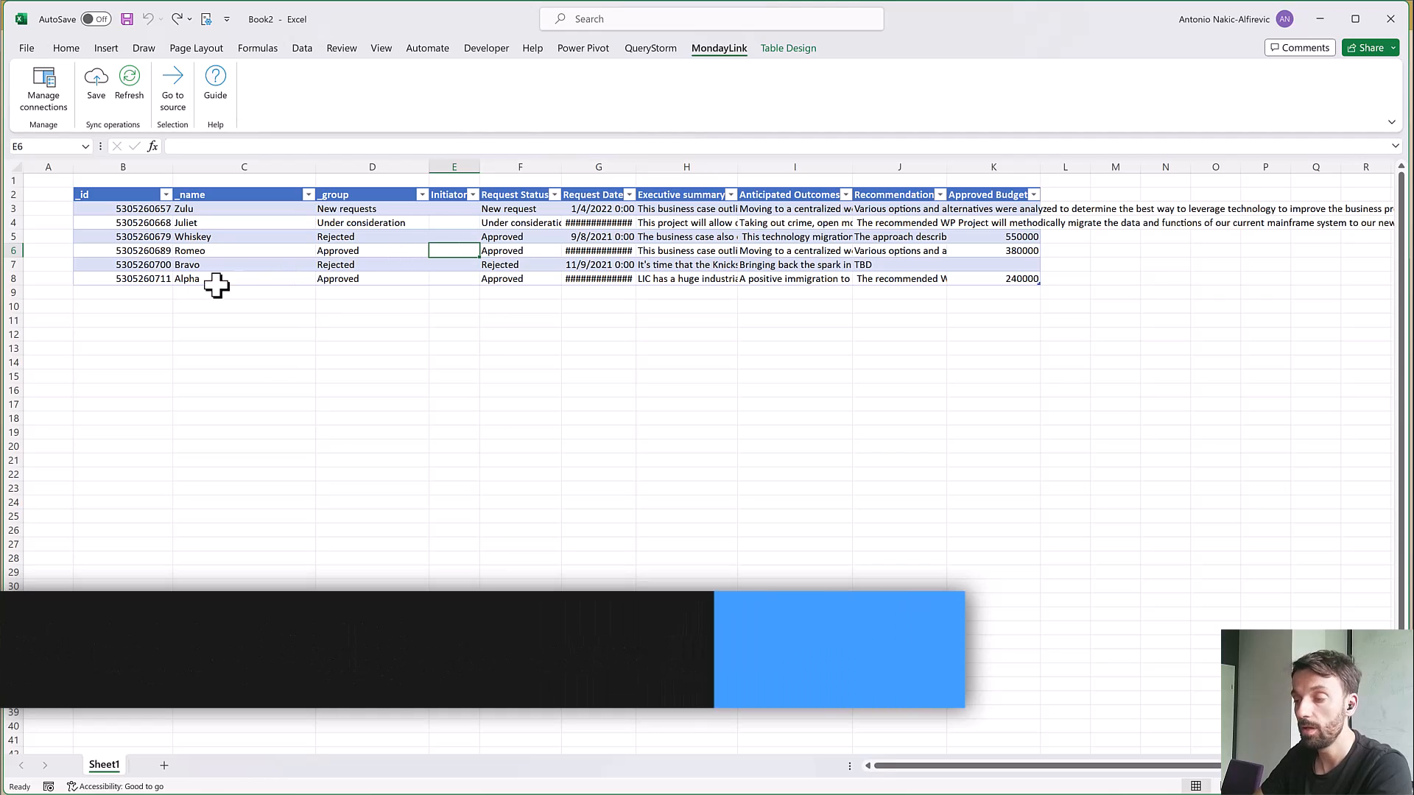
Add a new item named TEST in the row directly below Alpha and save it to monday.com
left_click(159, 294)
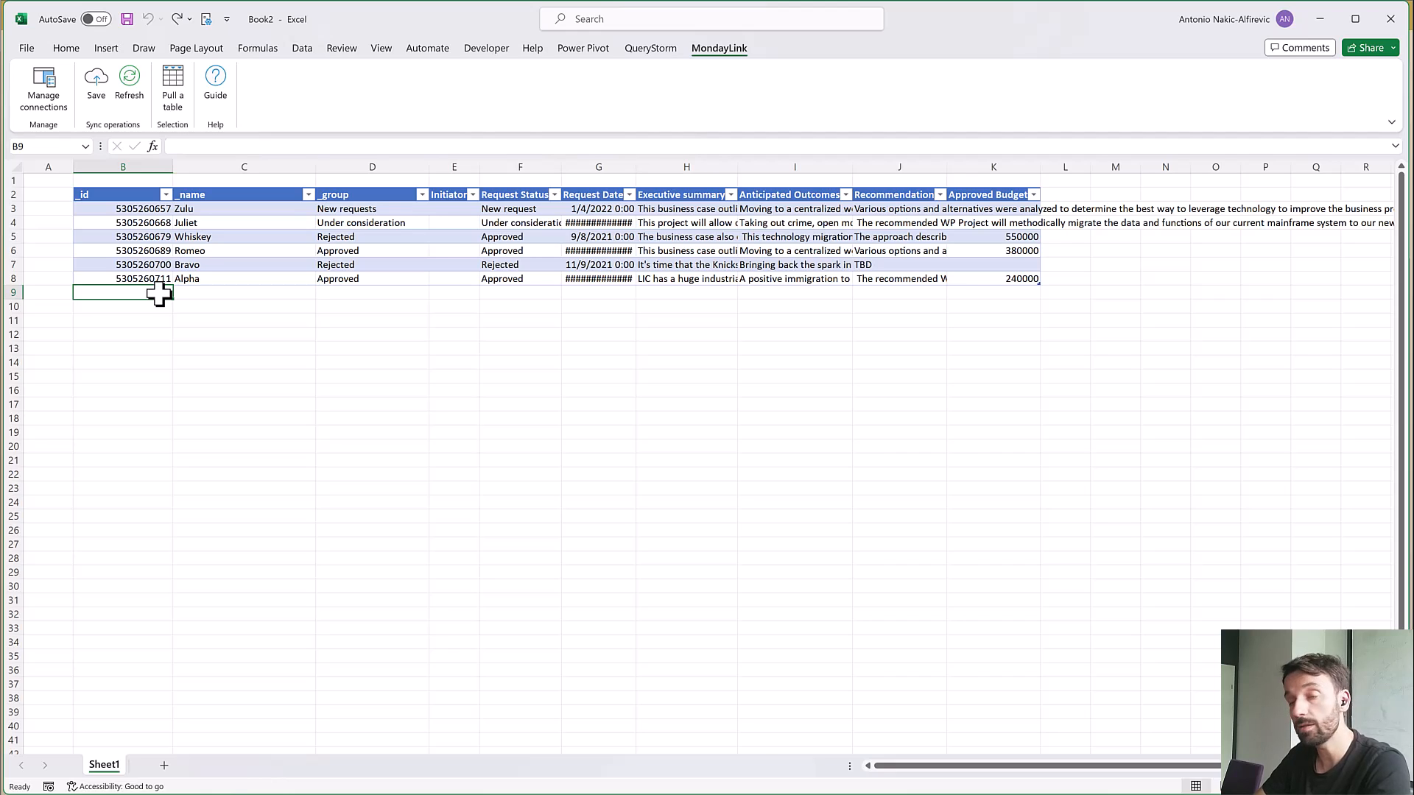
key("Tab")
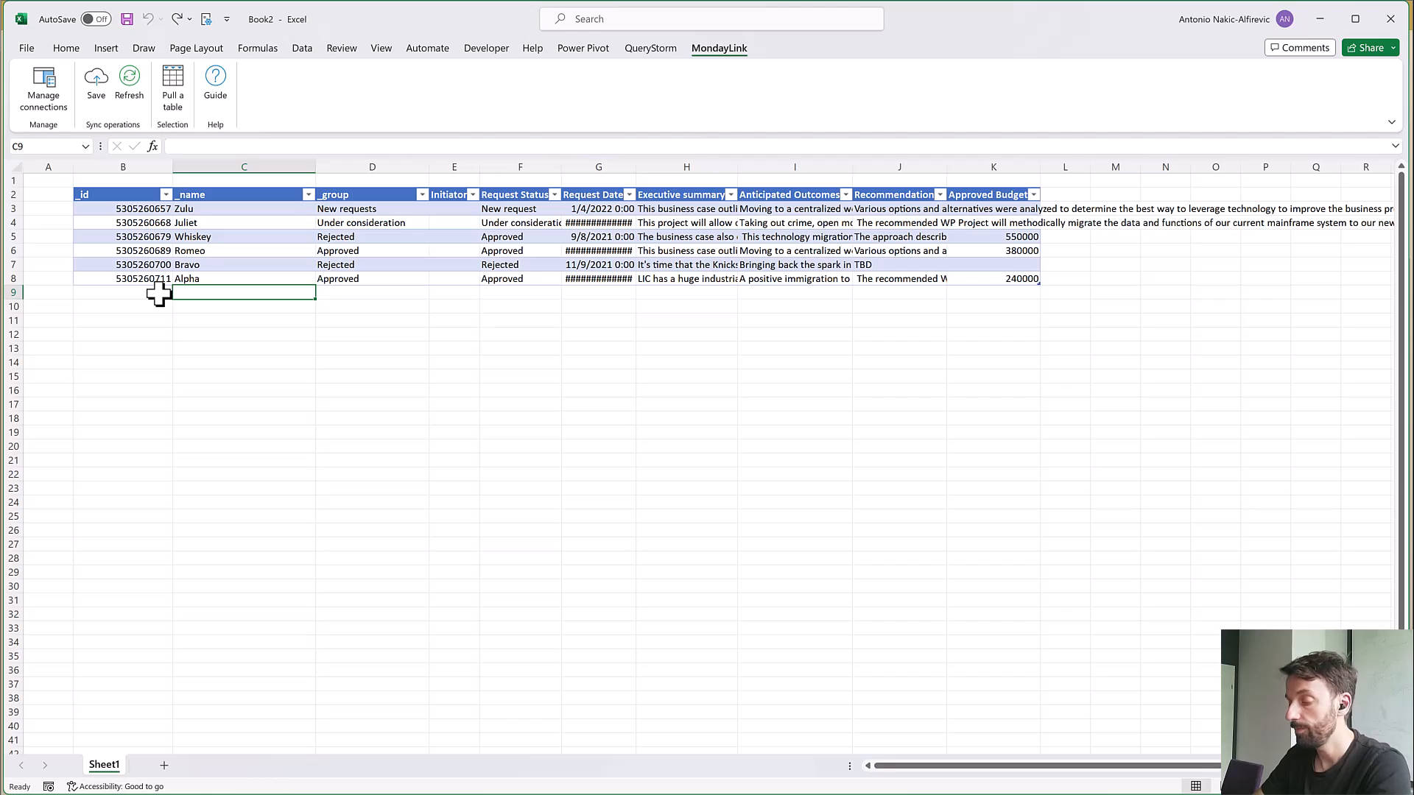
type("TEST")
key("Tab")
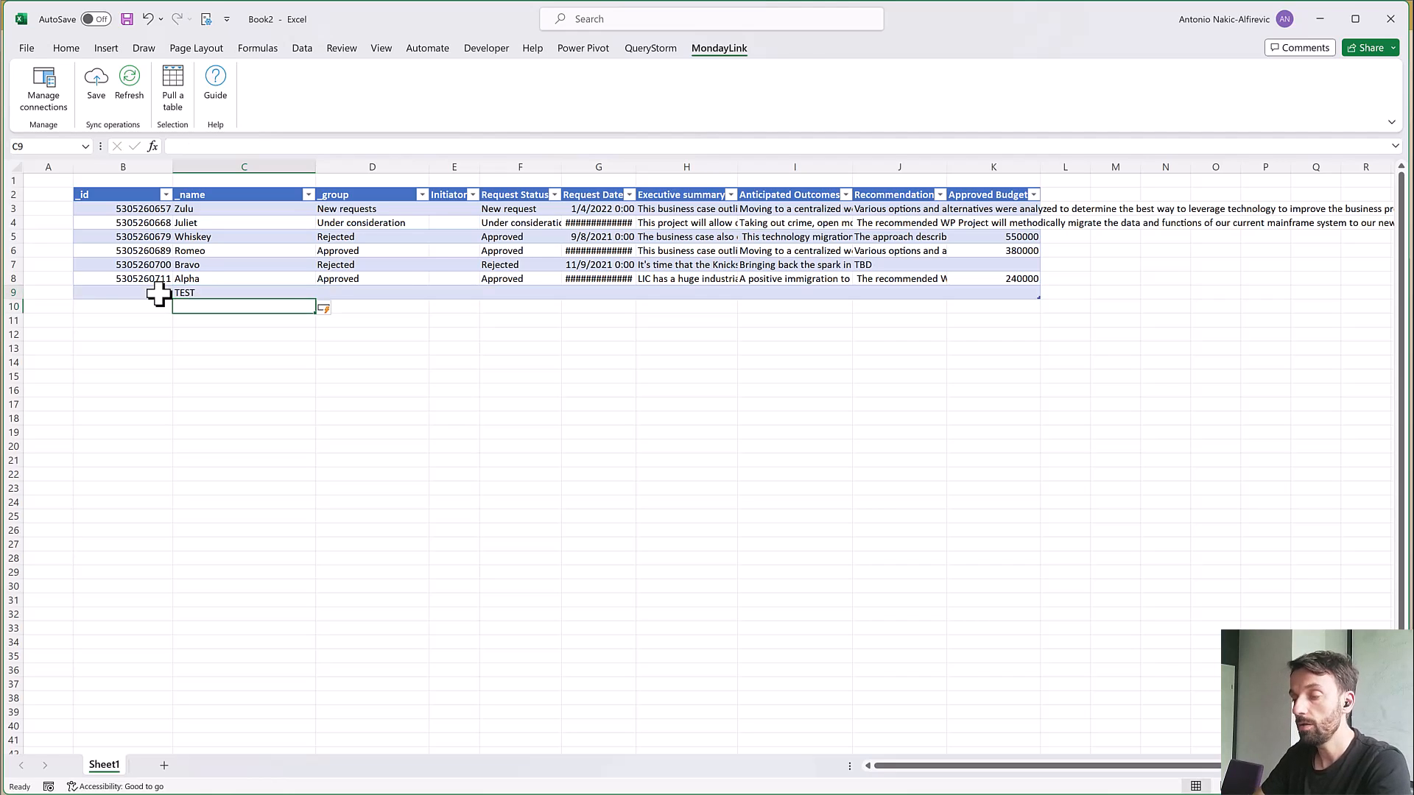
key("ctrl+s")
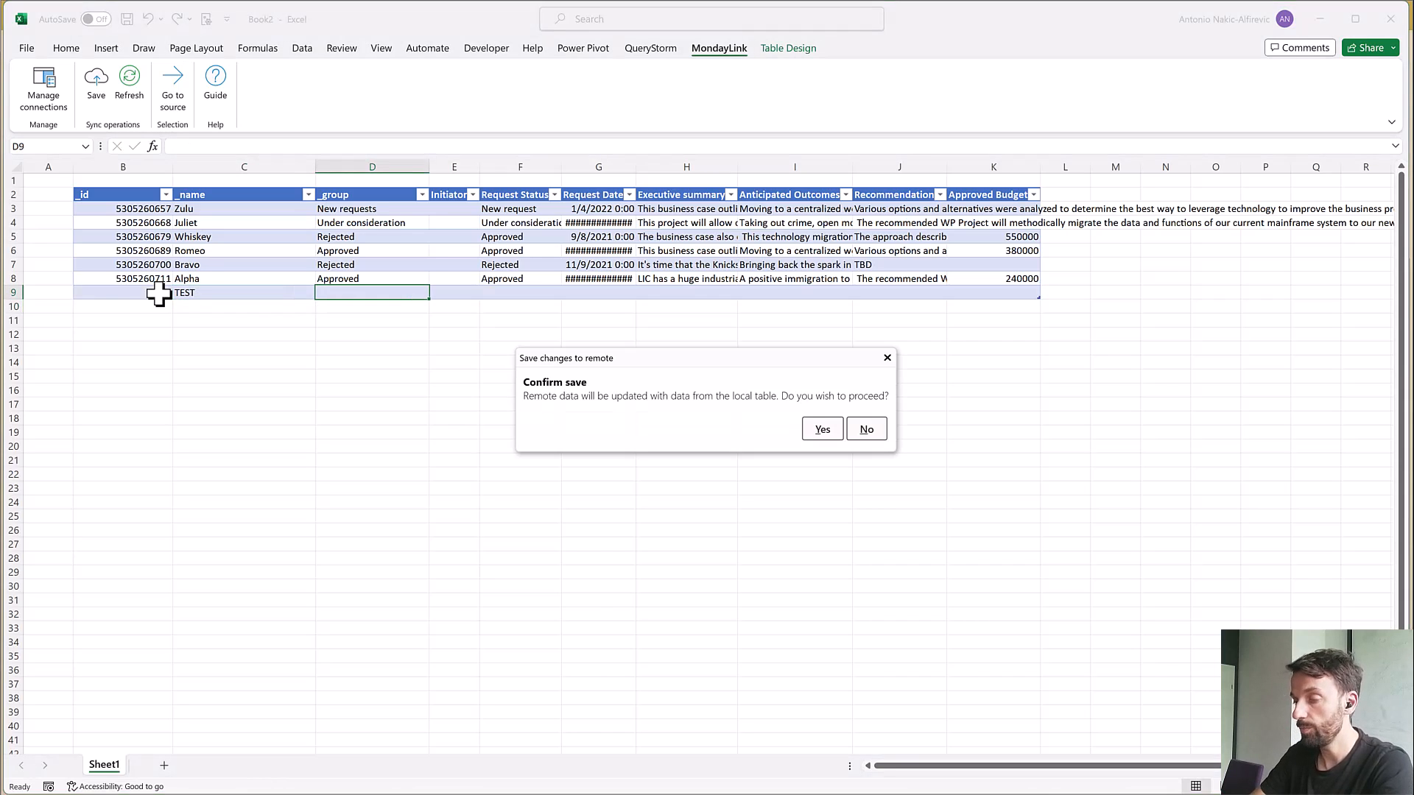
key("Return")
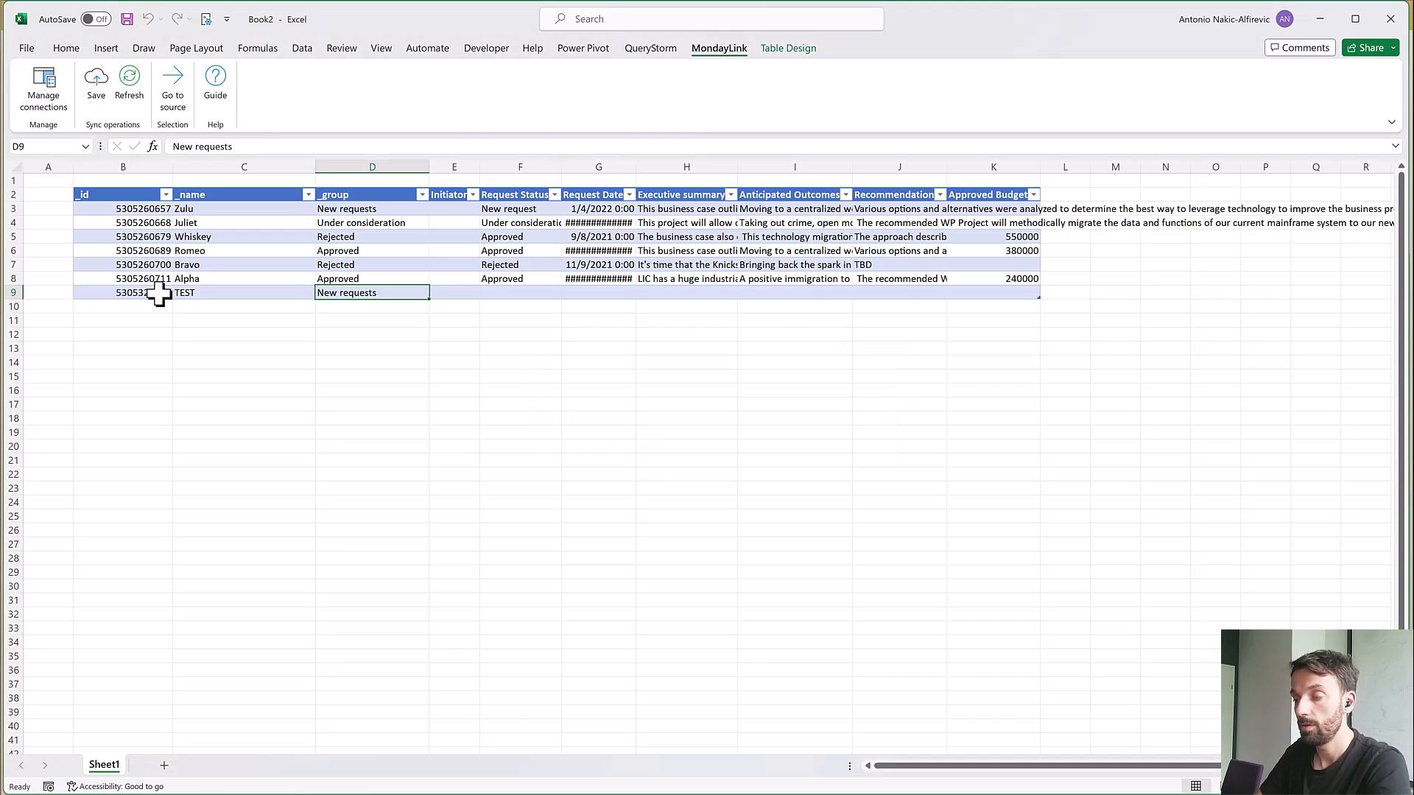
Check the _id and _group cells of the new TEST row
key("Left")
key("Left")
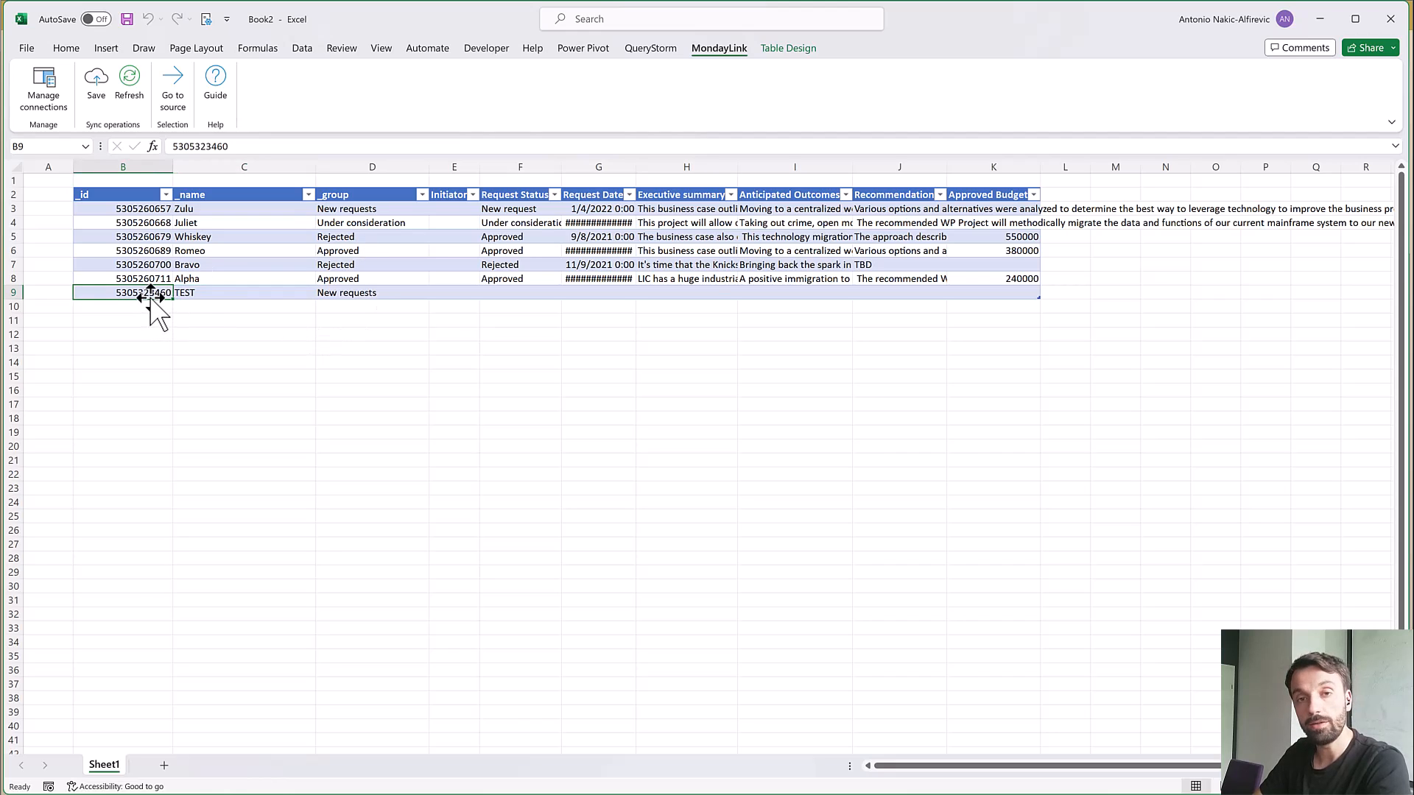
left_click(355, 295)
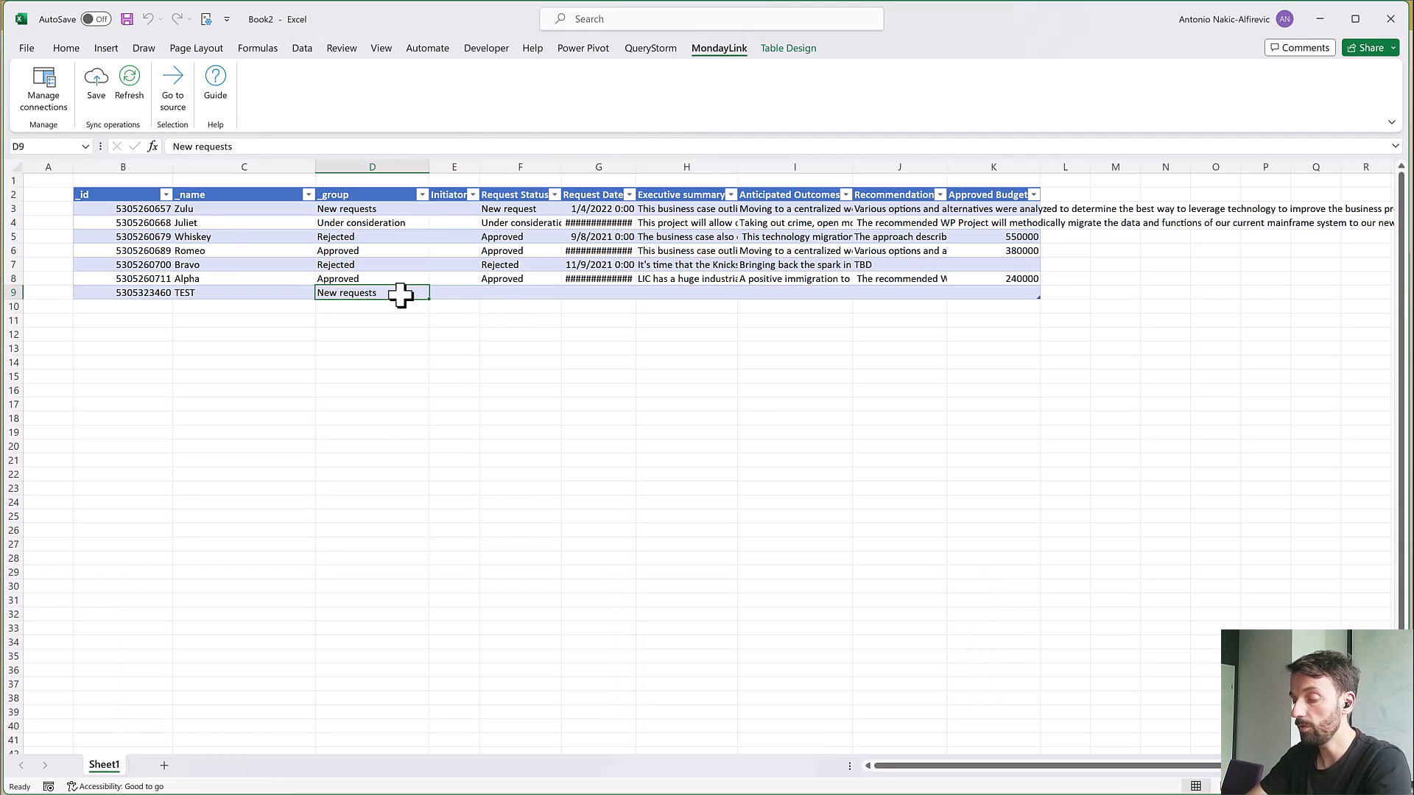
Refresh the table from monday.com and check the Initiator, Request Status and Request Date cells of the TEST row
key("Return")
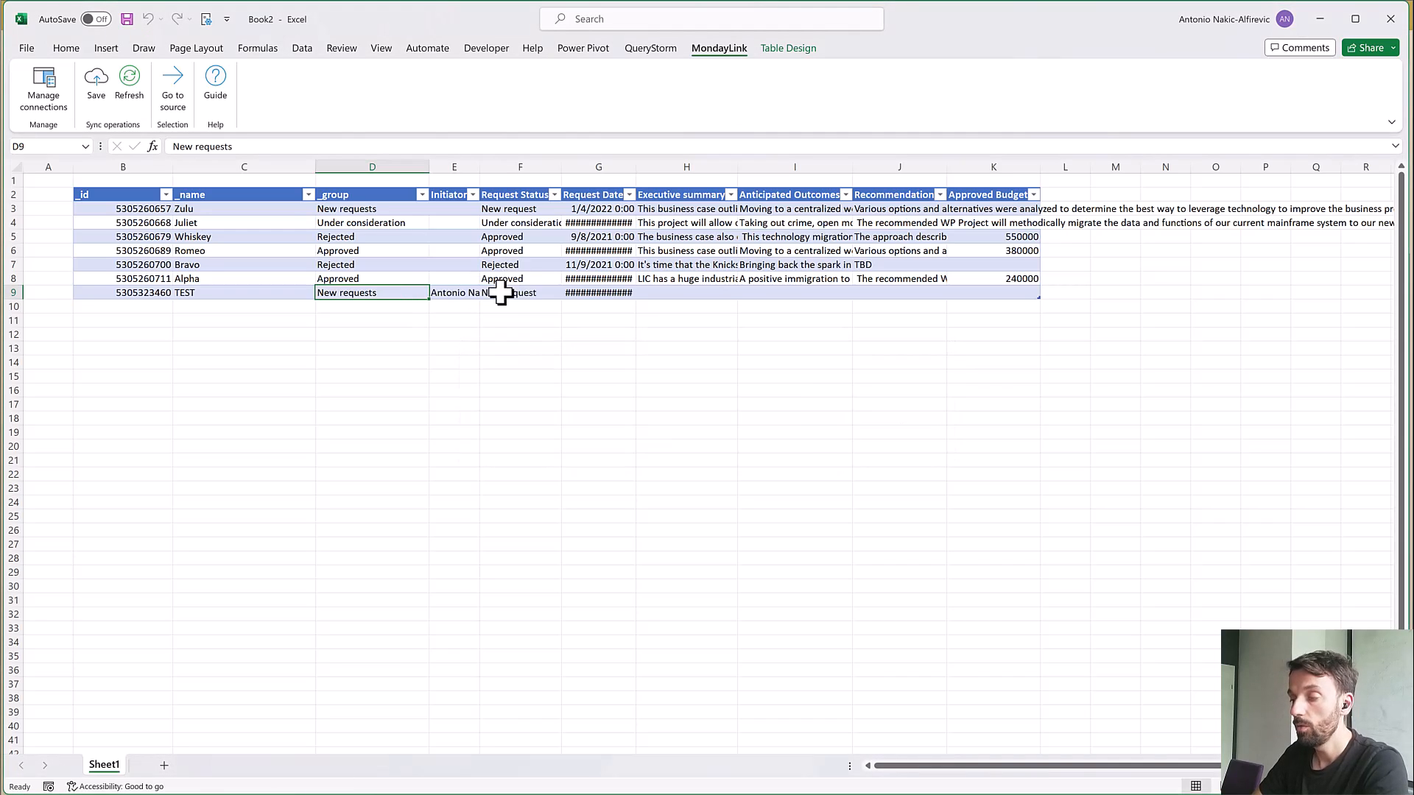
left_click(464, 295)
left_click(522, 291)
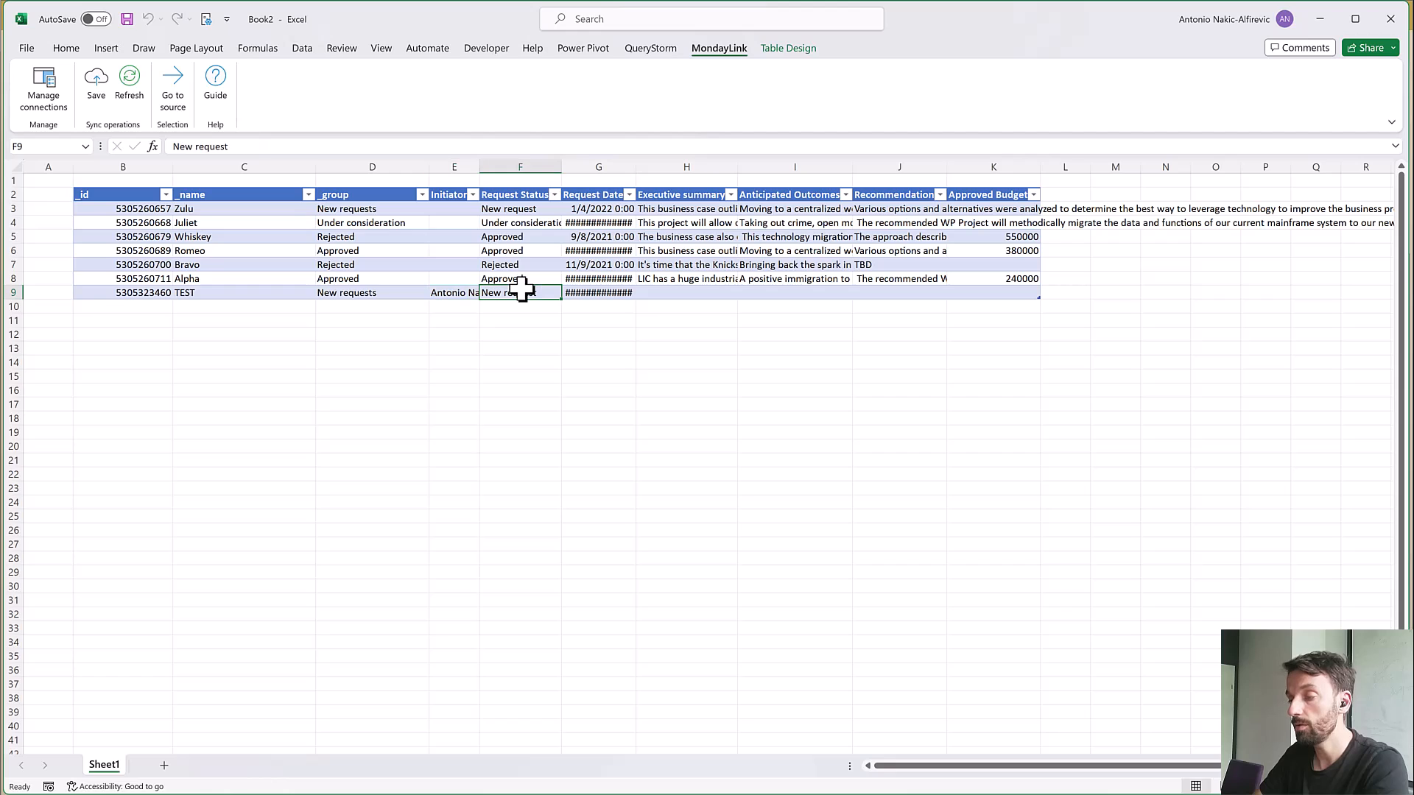
left_click(589, 292)
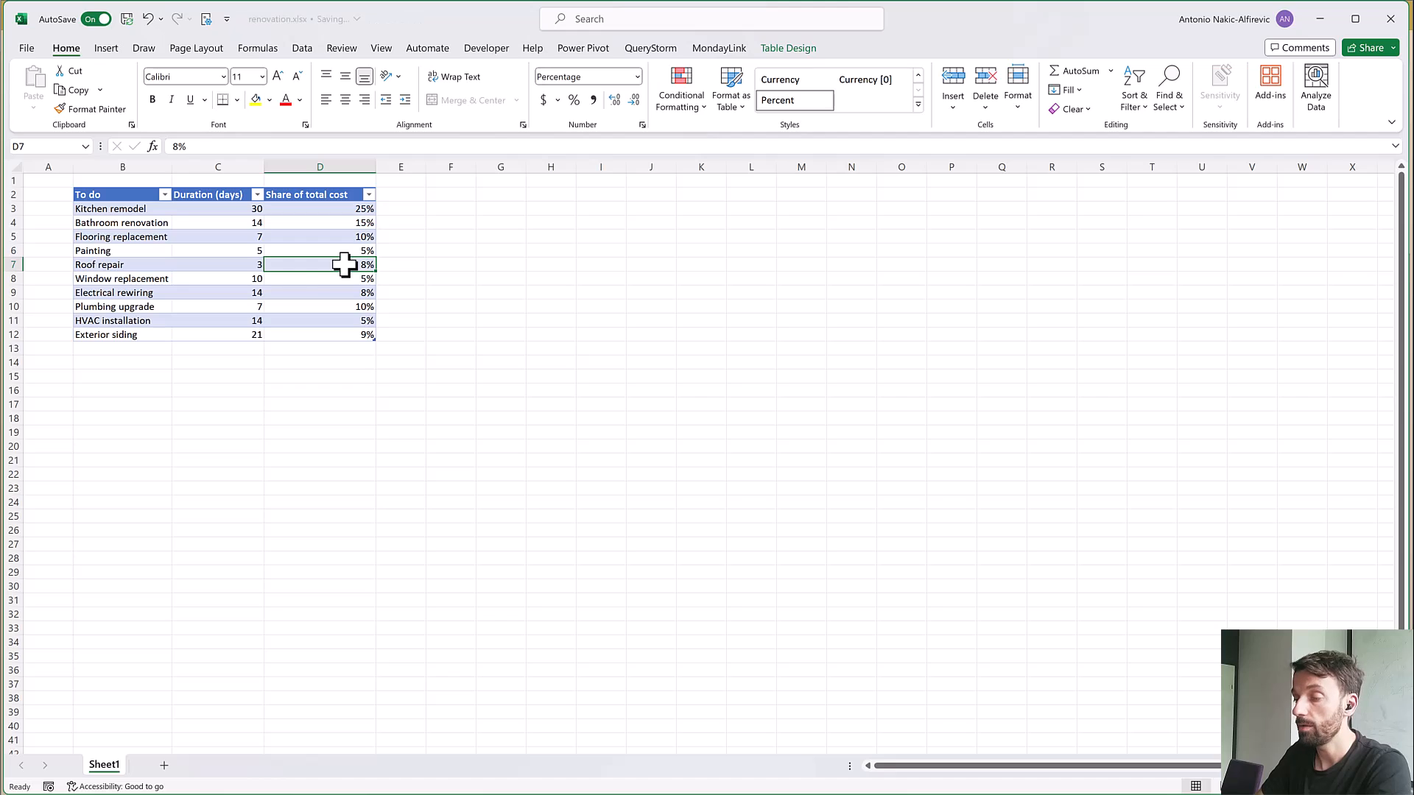
left_click(337, 276)
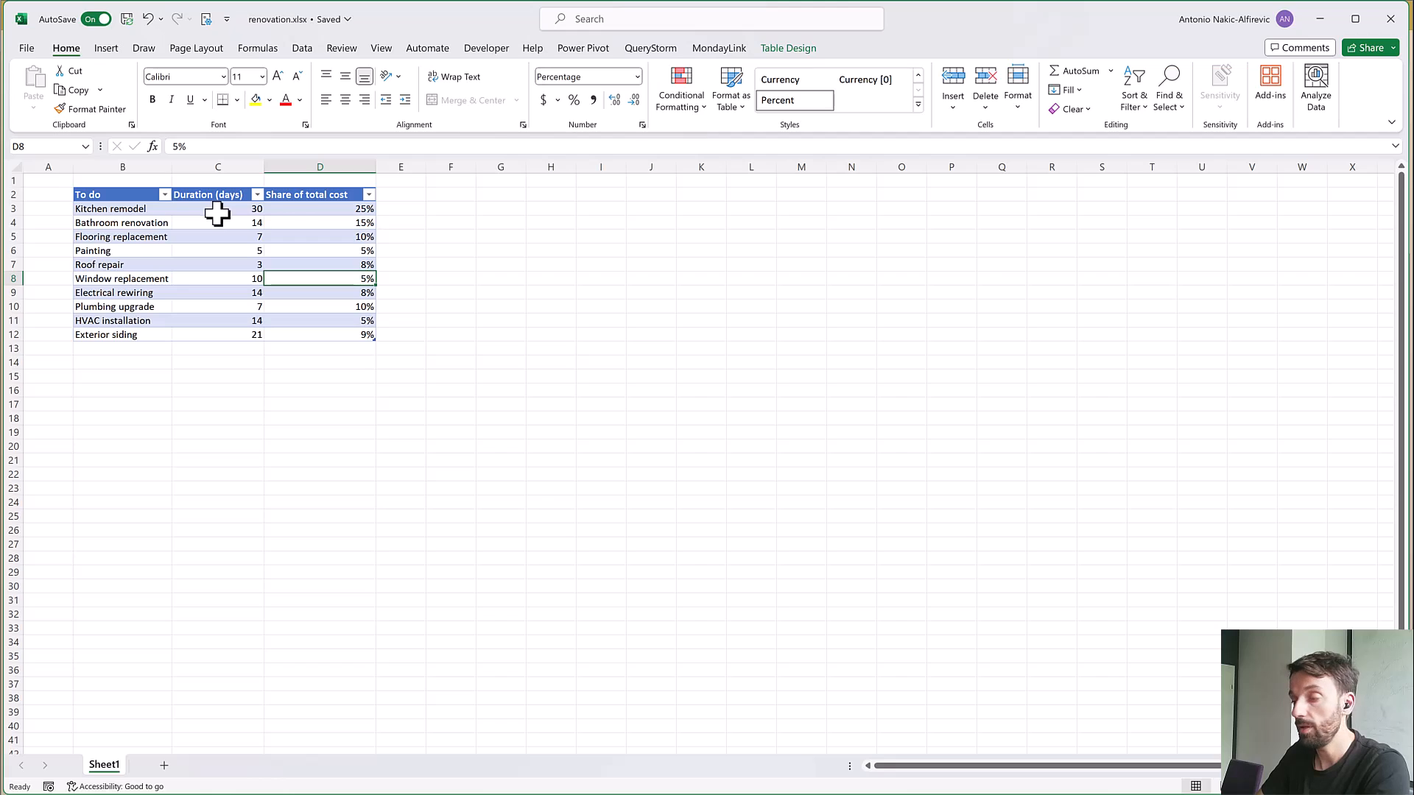
left_click(299, 212)
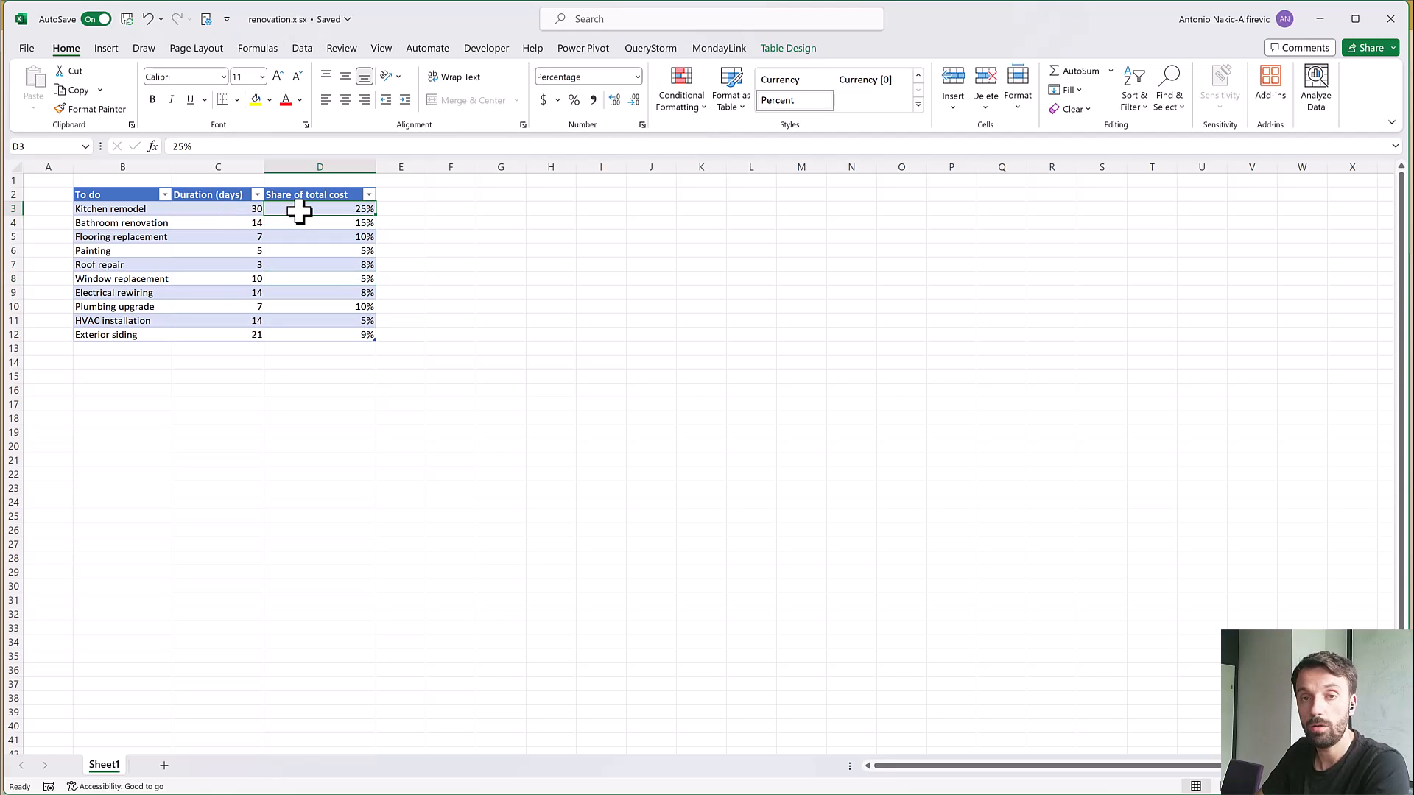
left_click(333, 235)
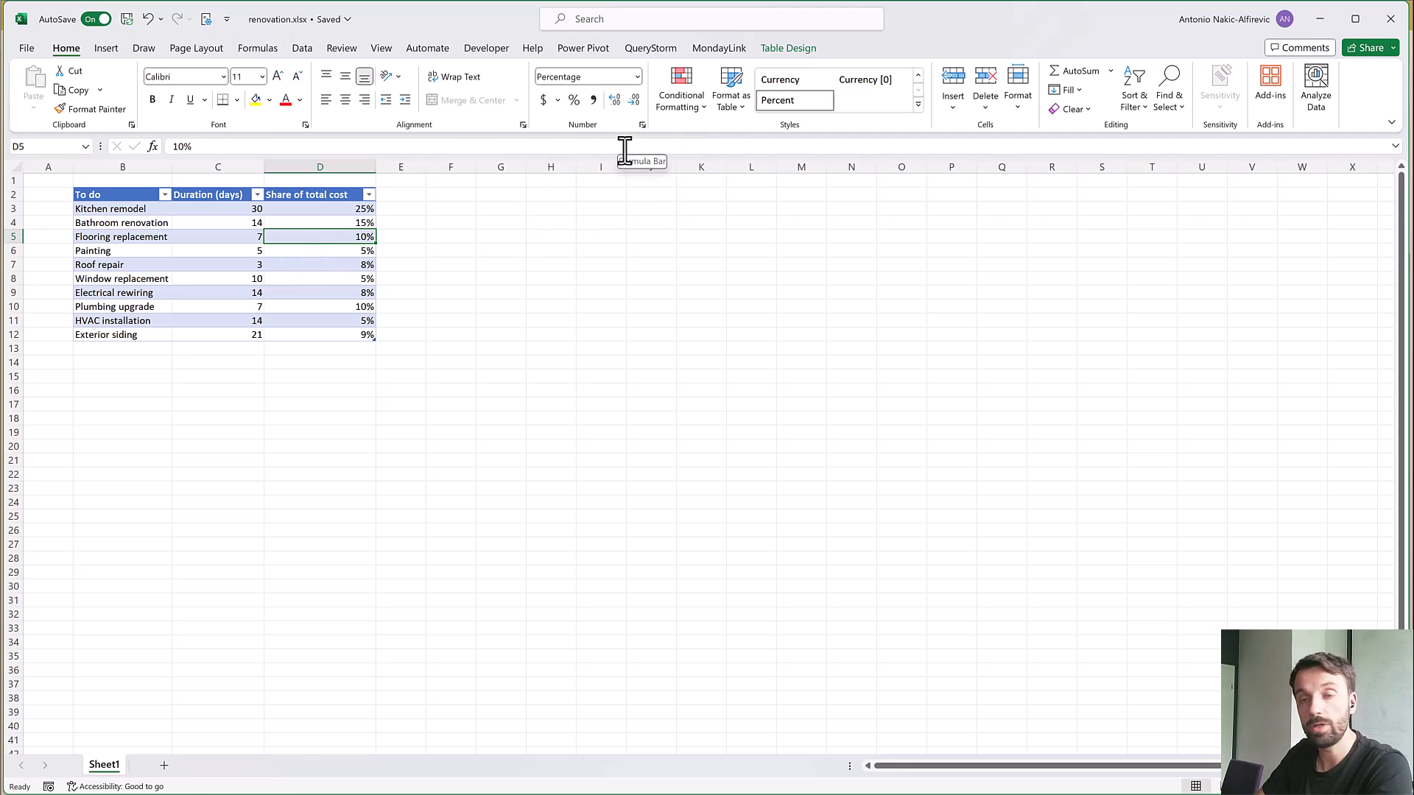
Try to push the renovation table to monday.com with its original column headers
left_click(726, 47)
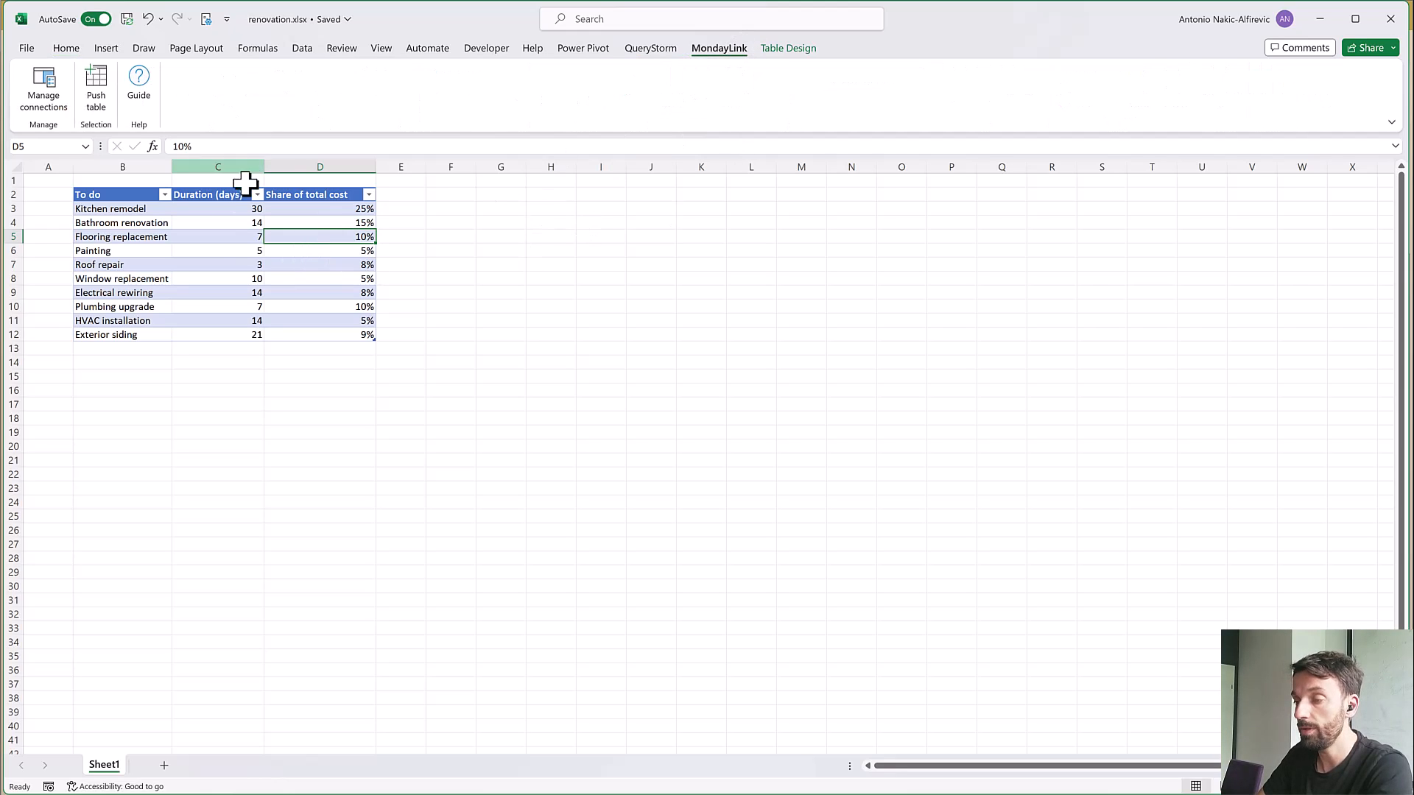
left_click(231, 249)
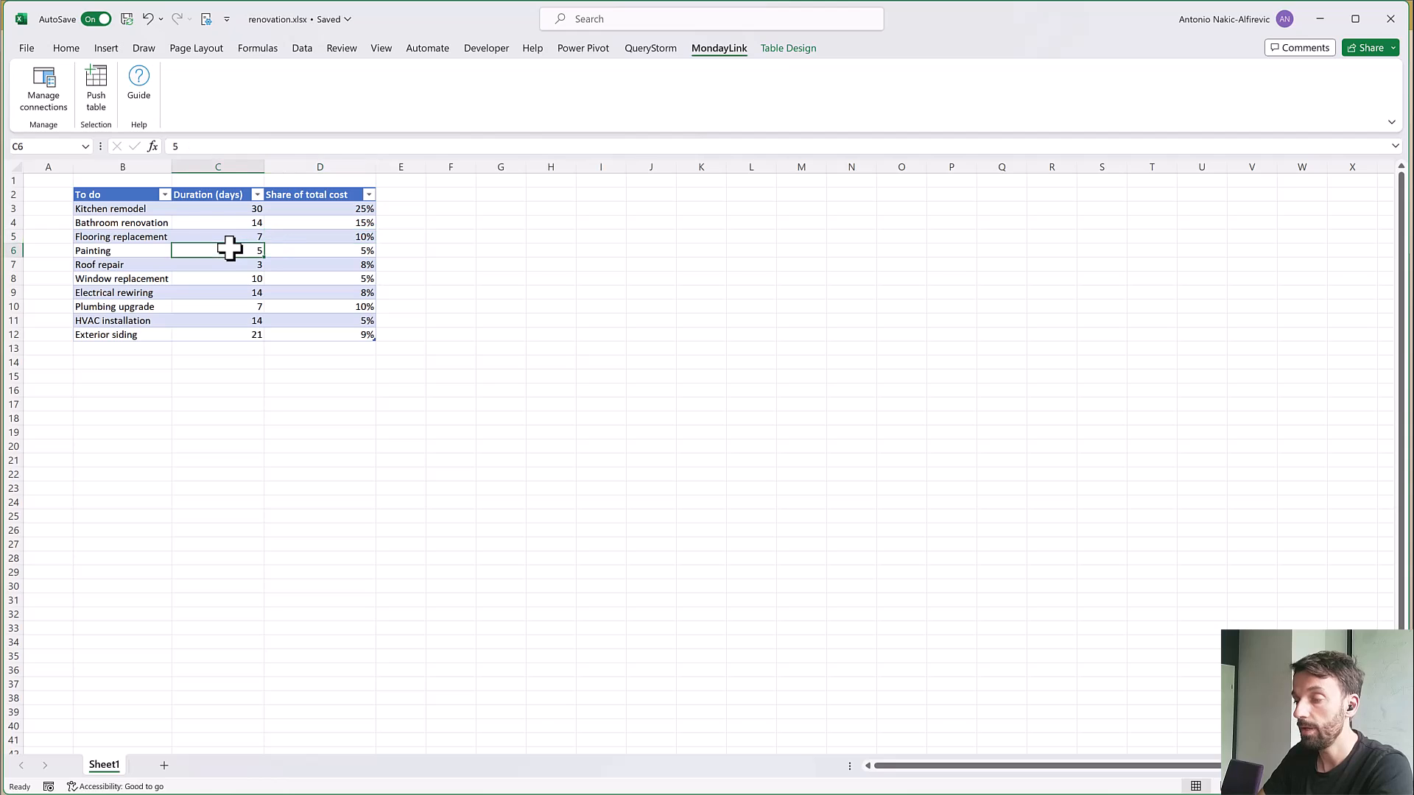
left_click(96, 92)
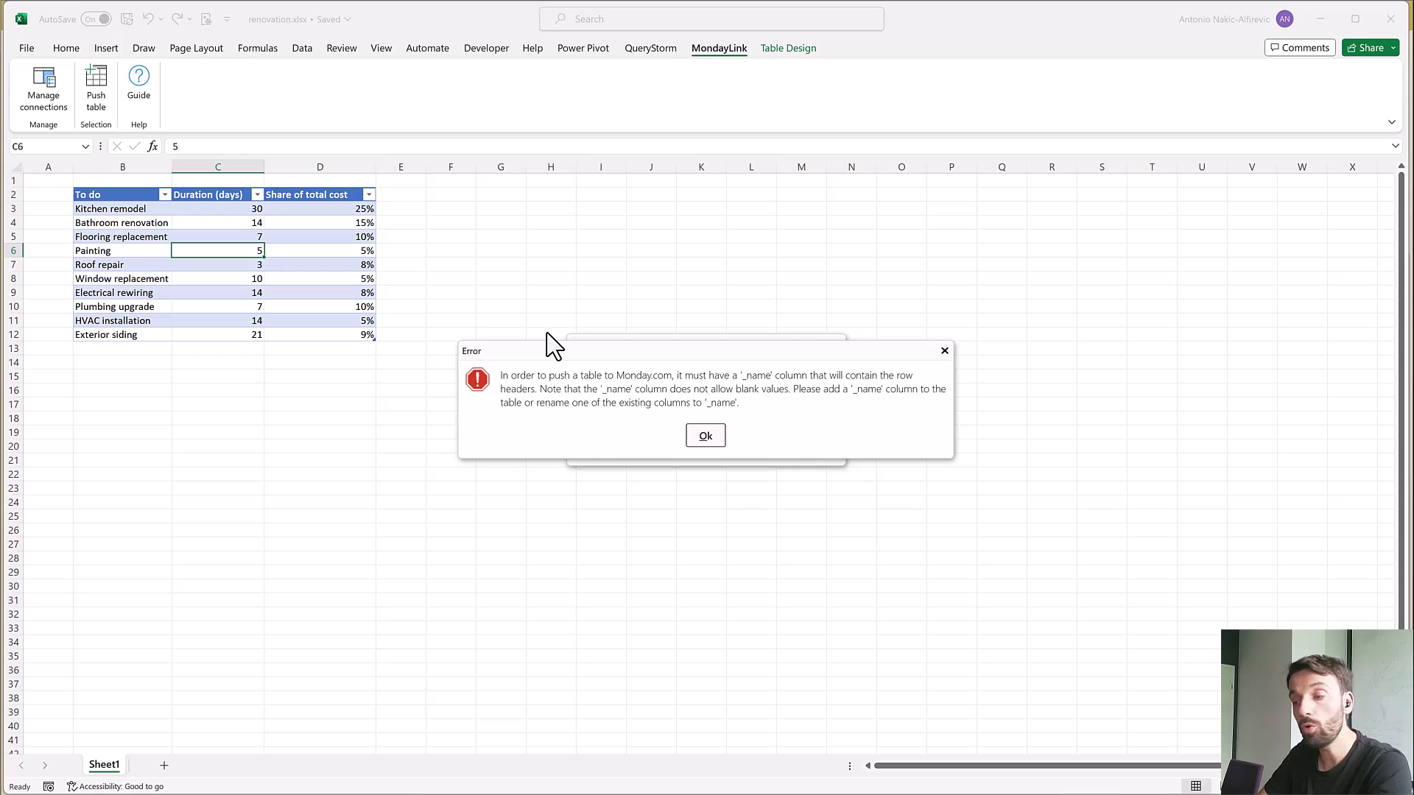
left_click(716, 440)
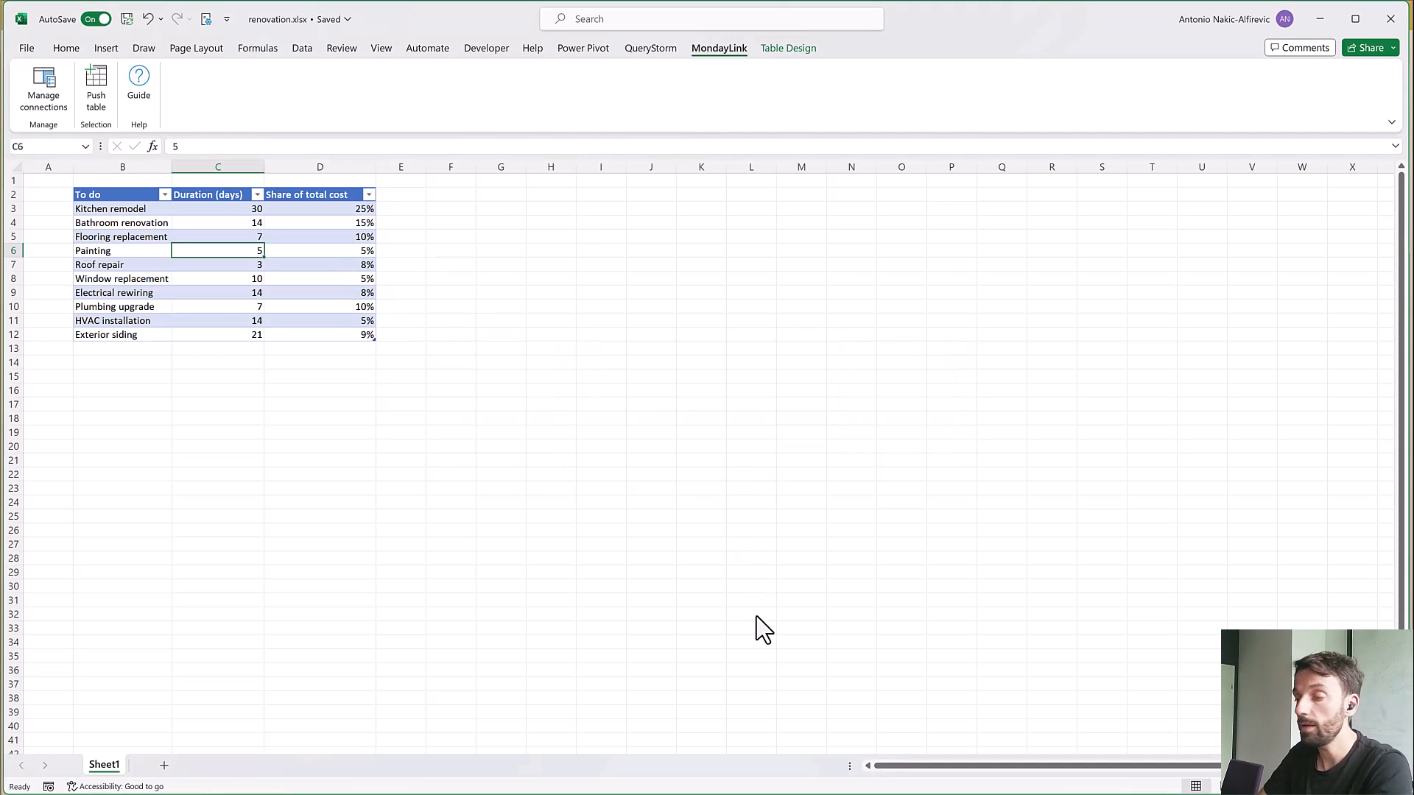
Try adding a _name column after Share of total cost and undo the addition
left_click(381, 205)
key("Up")
type("Name")
key("Return")
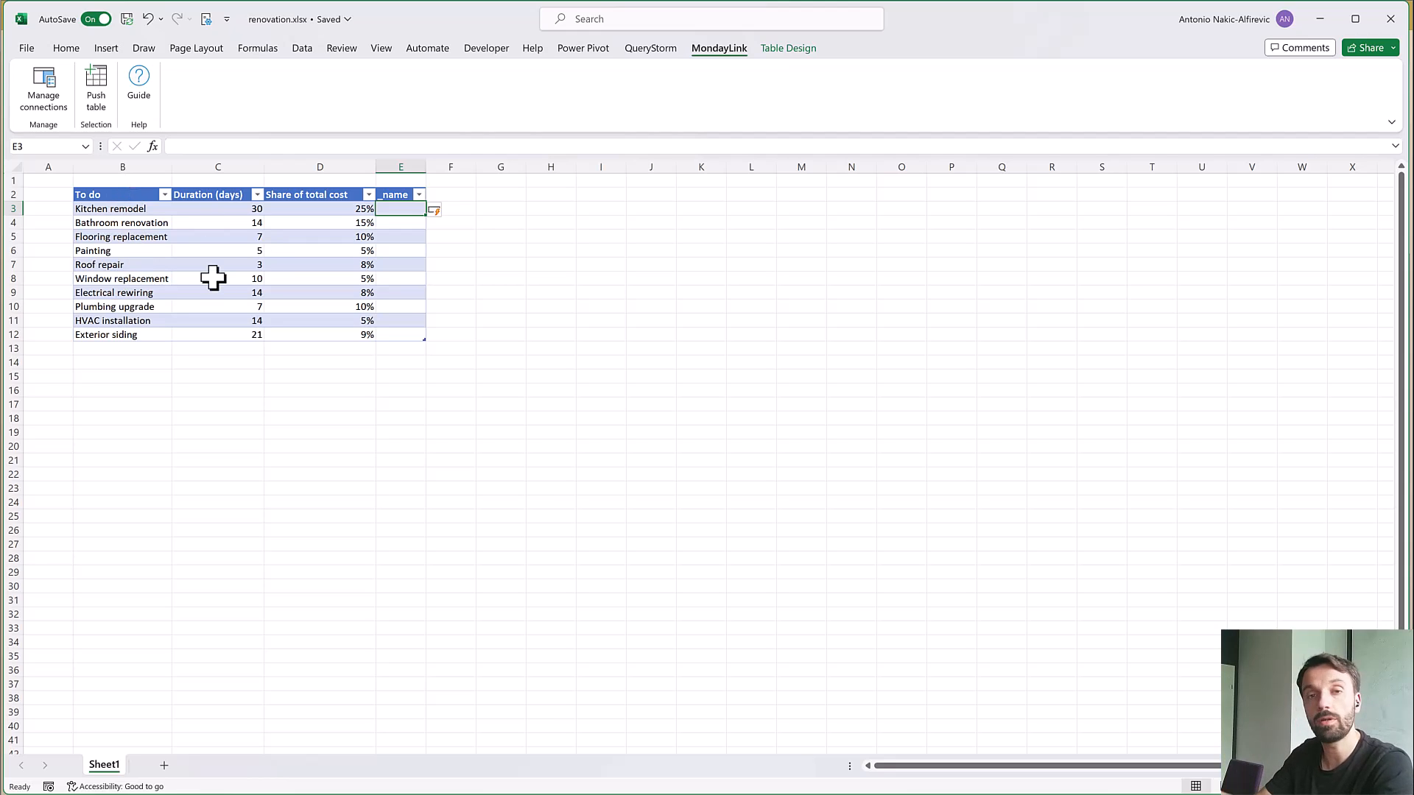
key("ctrl+z")
key("ctrl+z")
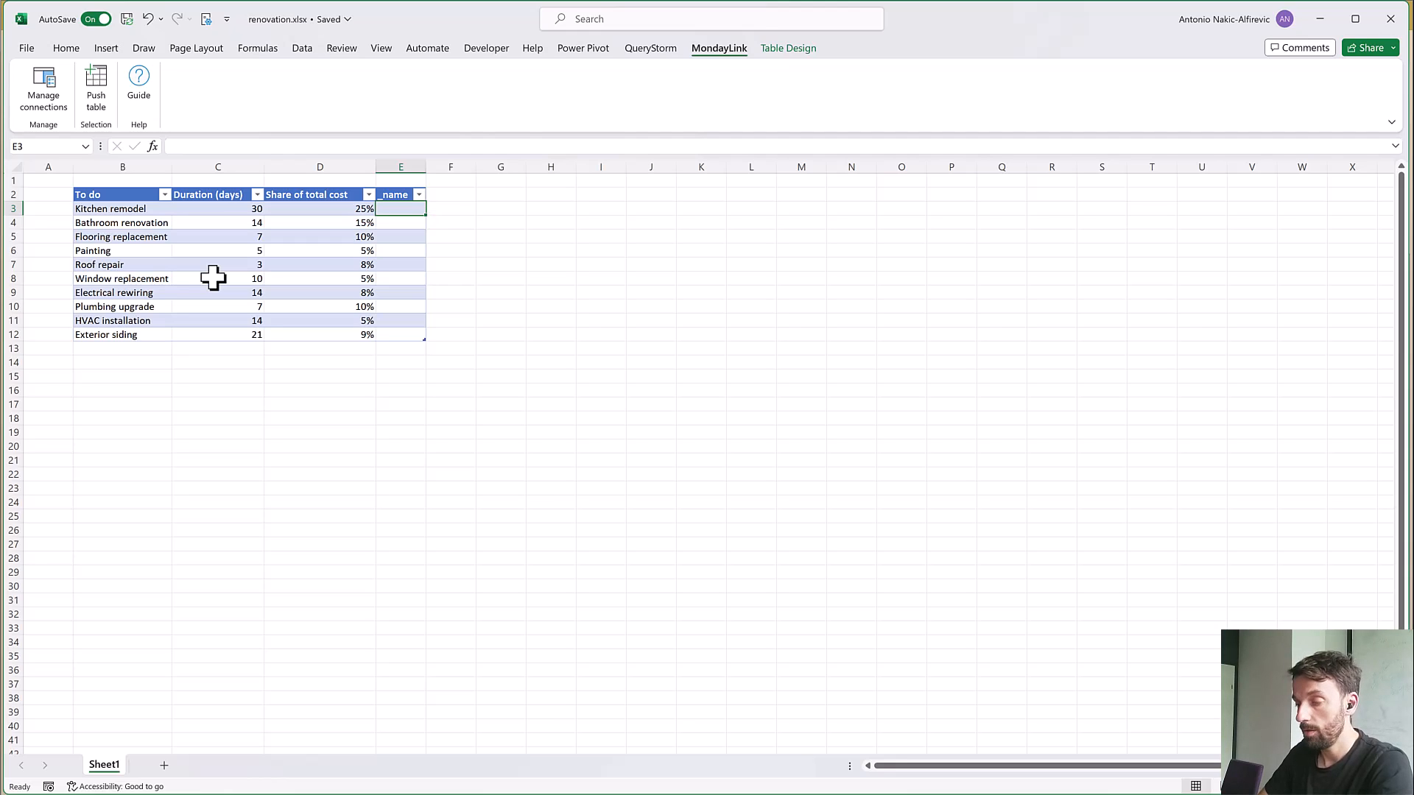
Rename the To do column header as _name
left_click(100, 195)
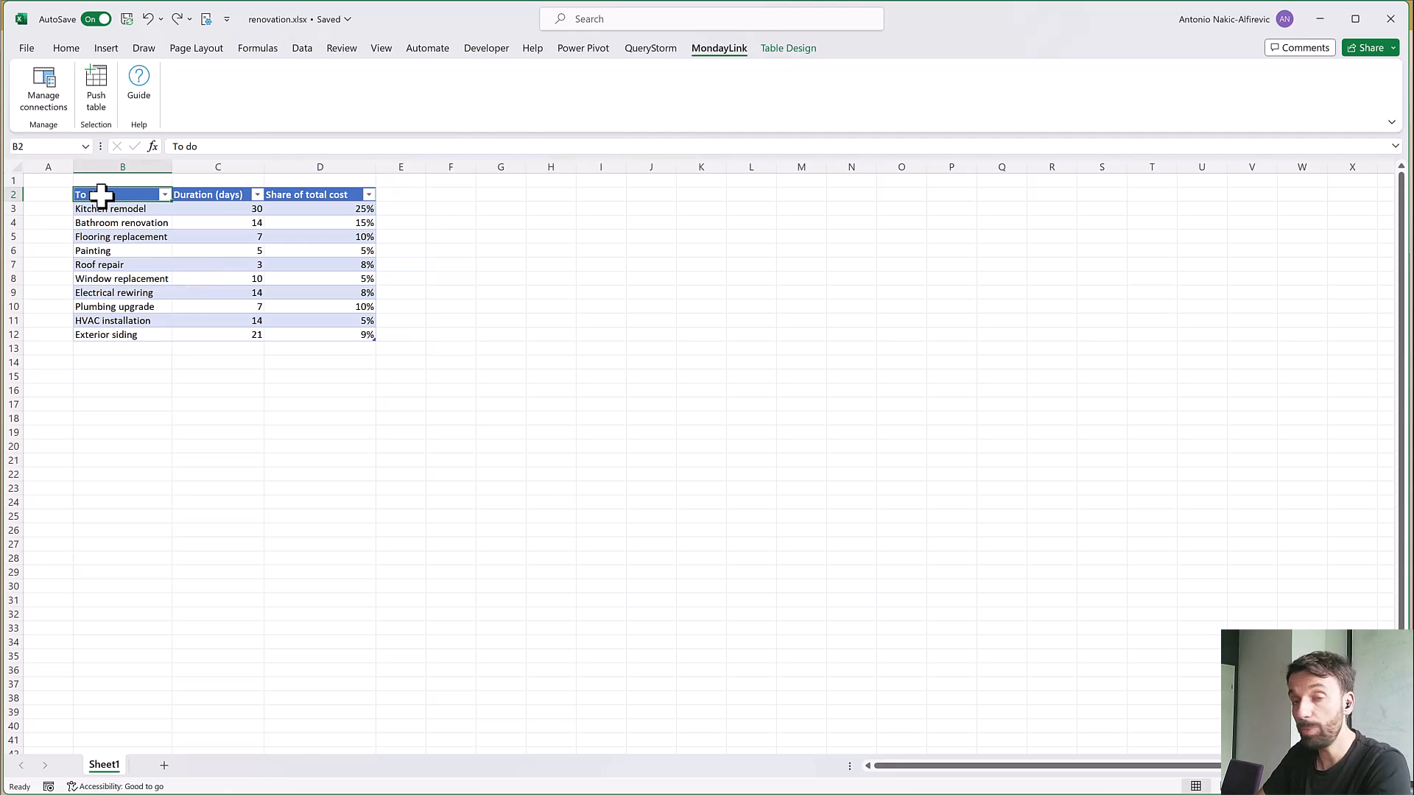
type("_")
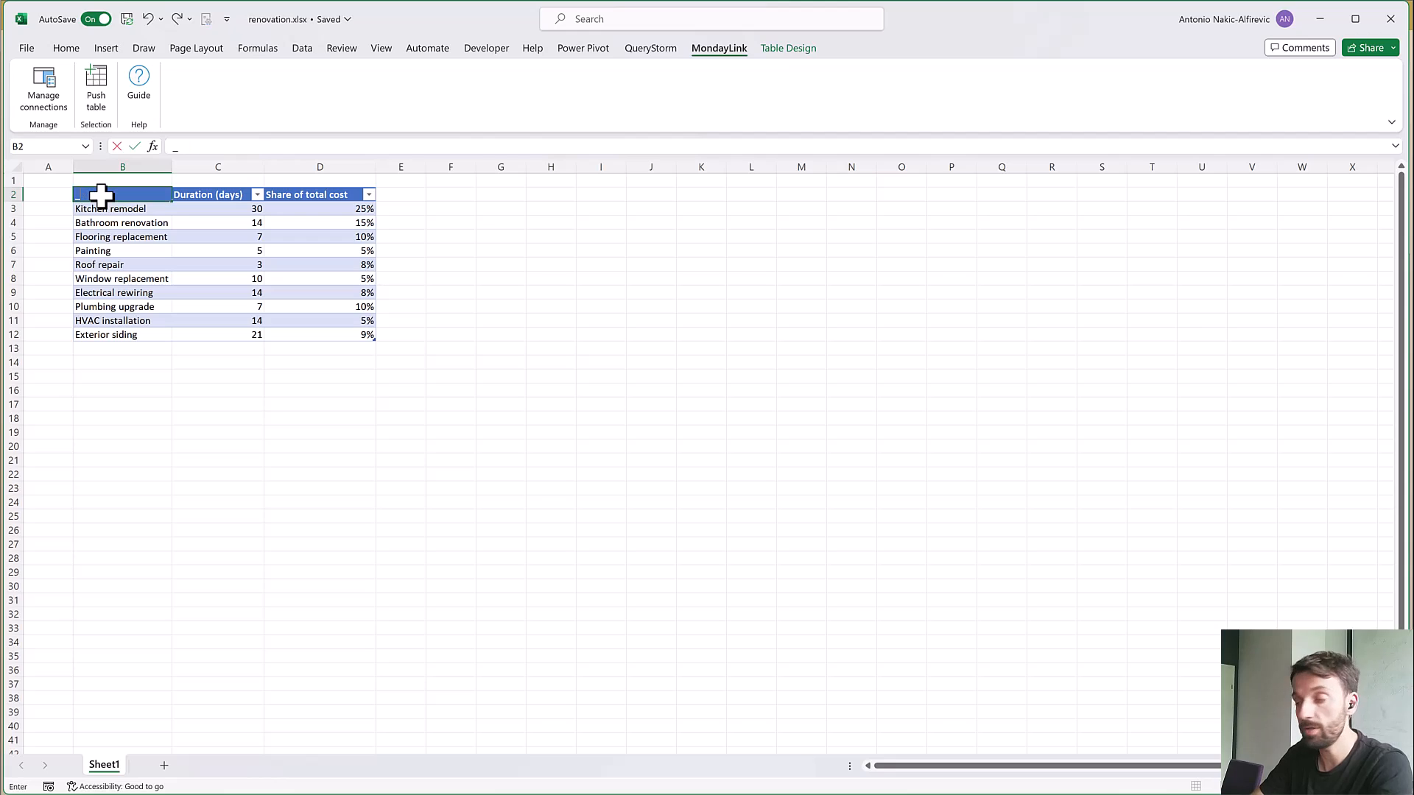
type("name")
key("Return")
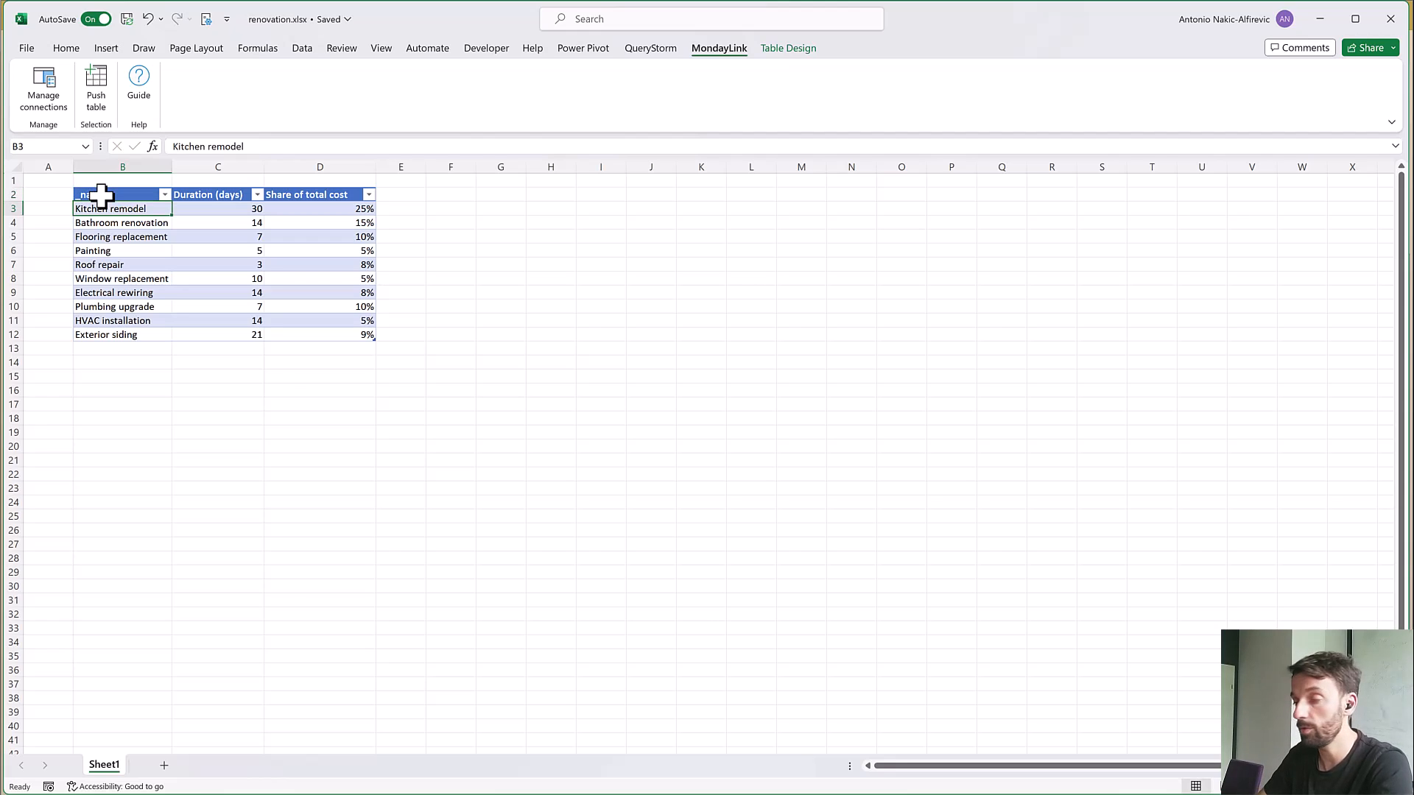
key("Right")
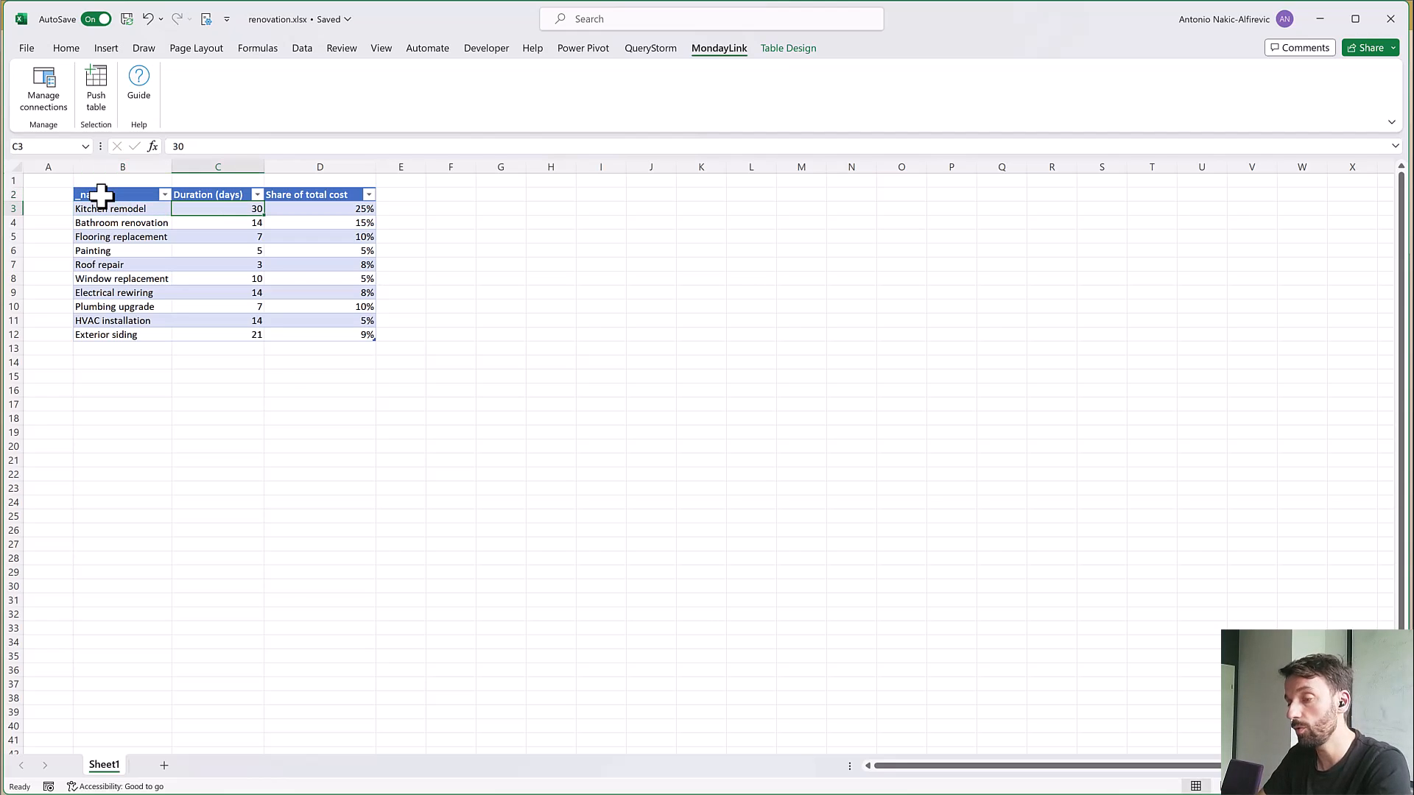
Push the renovation table to monday.com as a new public board named HomeRenovation in the default workspace, with both columns as numbers
left_click(97, 94)
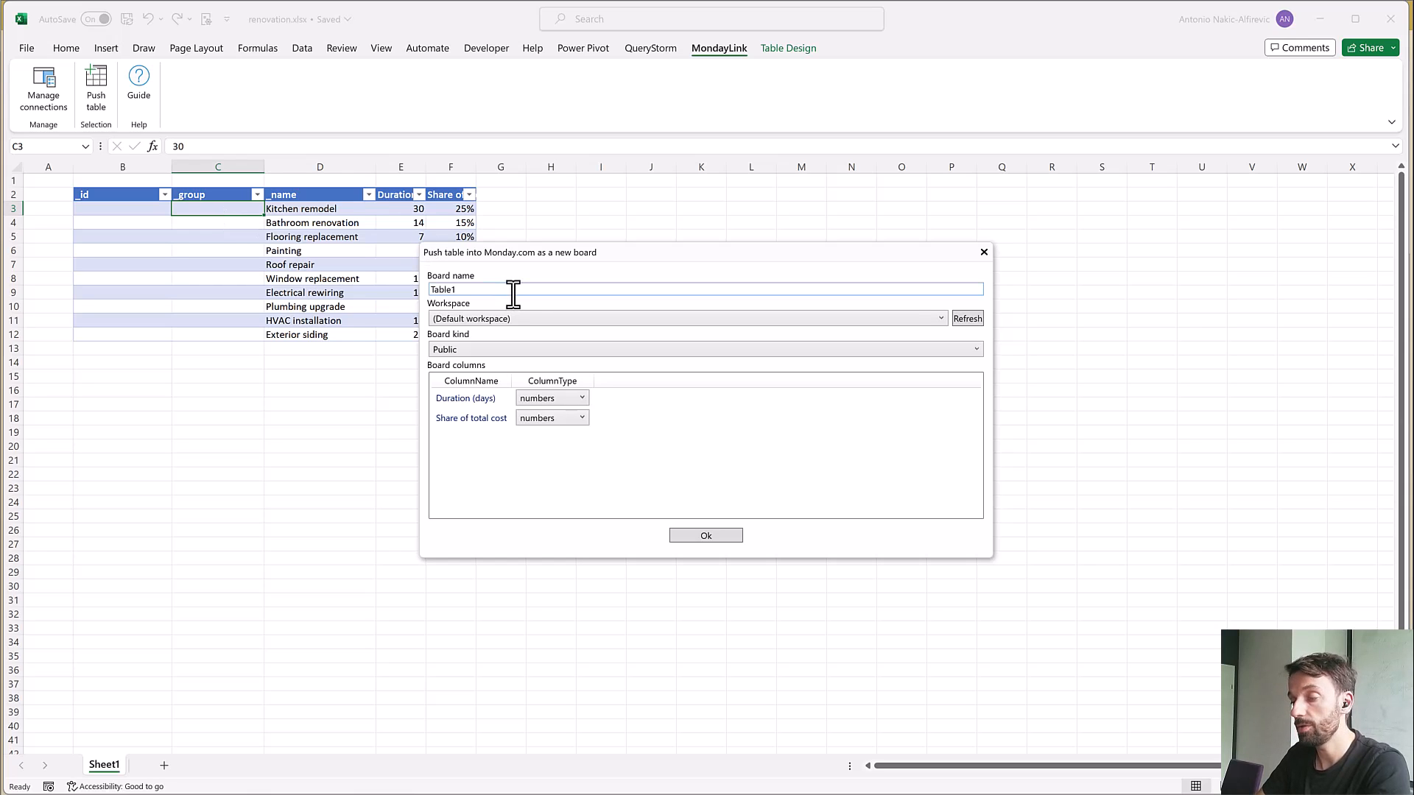
left_click(536, 319)
left_click(539, 320)
left_click(493, 348)
left_click(493, 348)
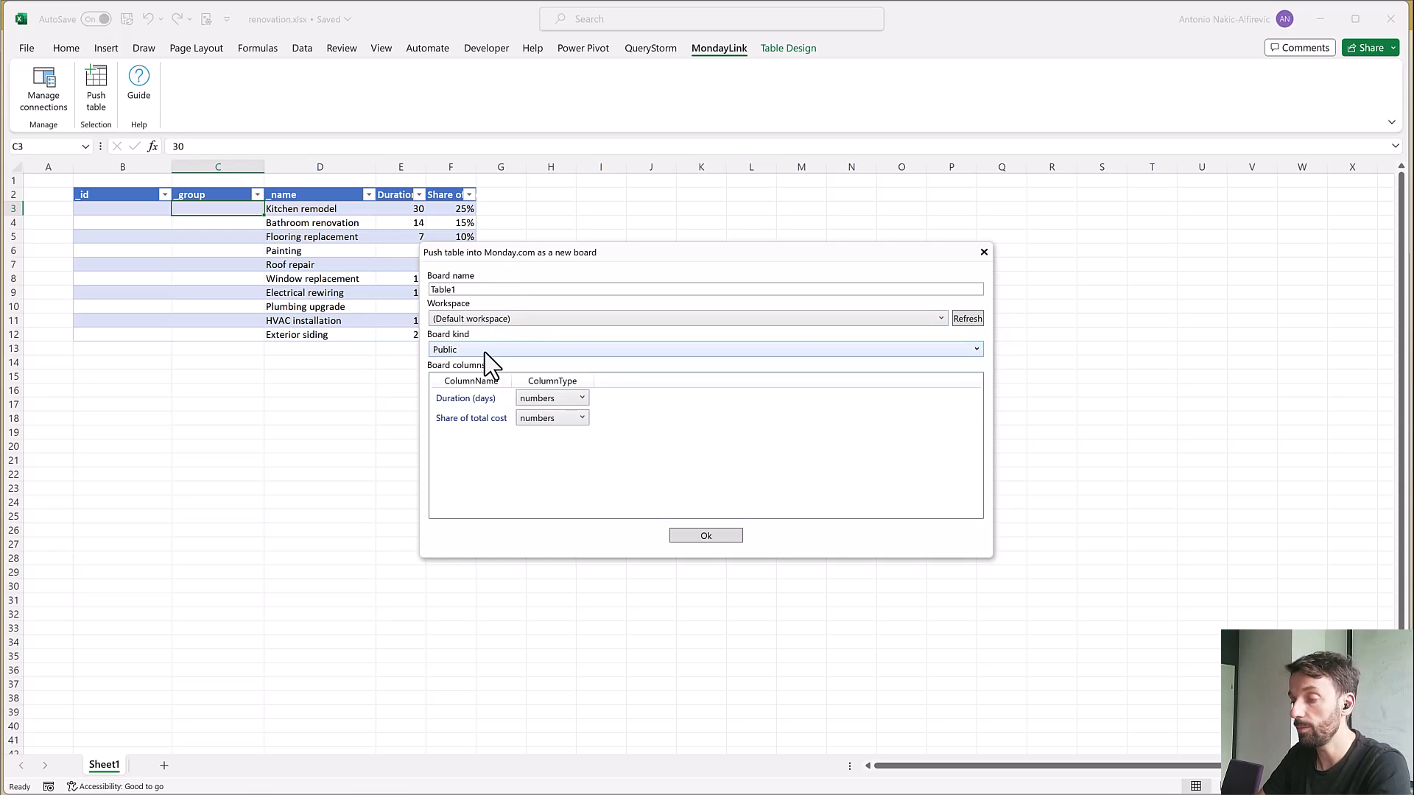
left_click(488, 289)
key("ctrl+a")
type("HomeRen")
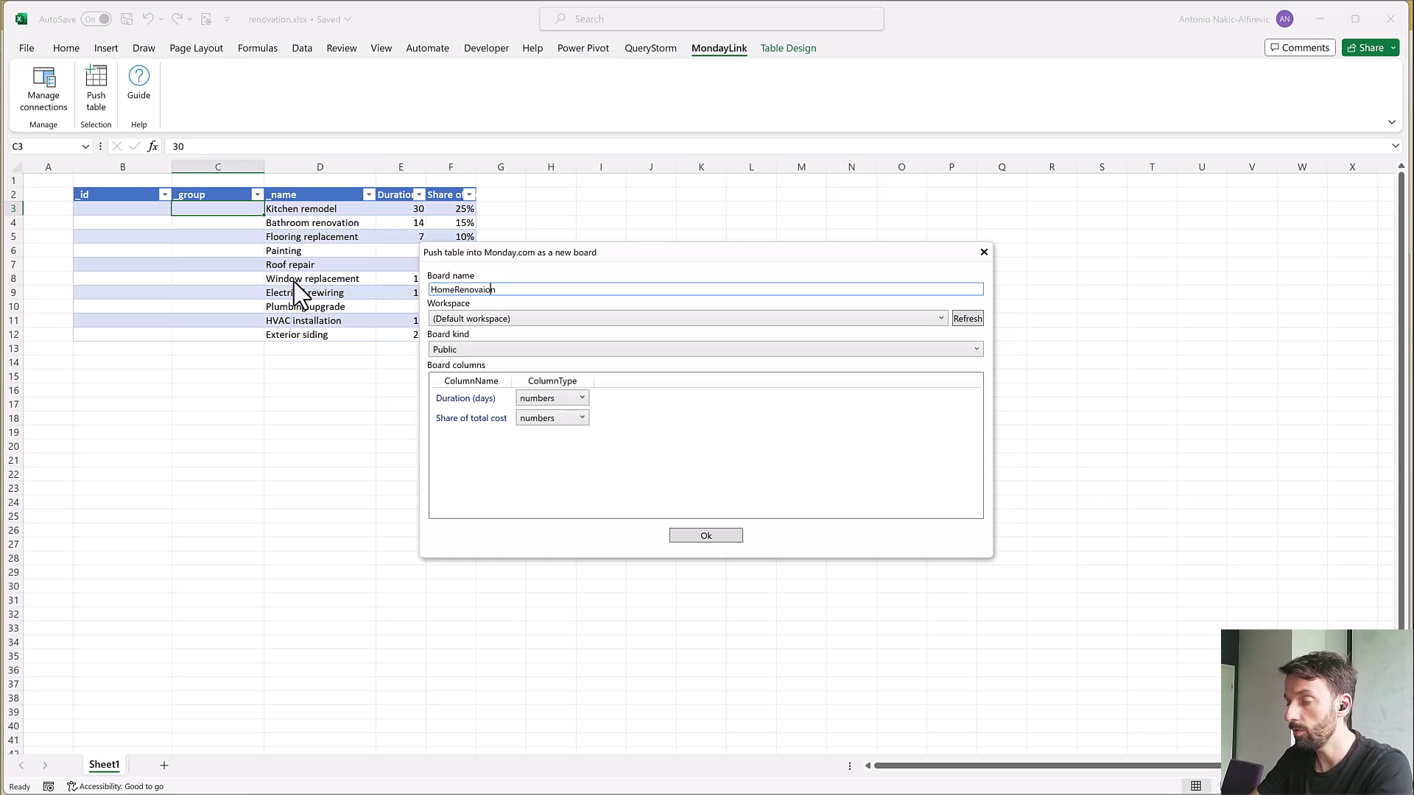
type("ovation")
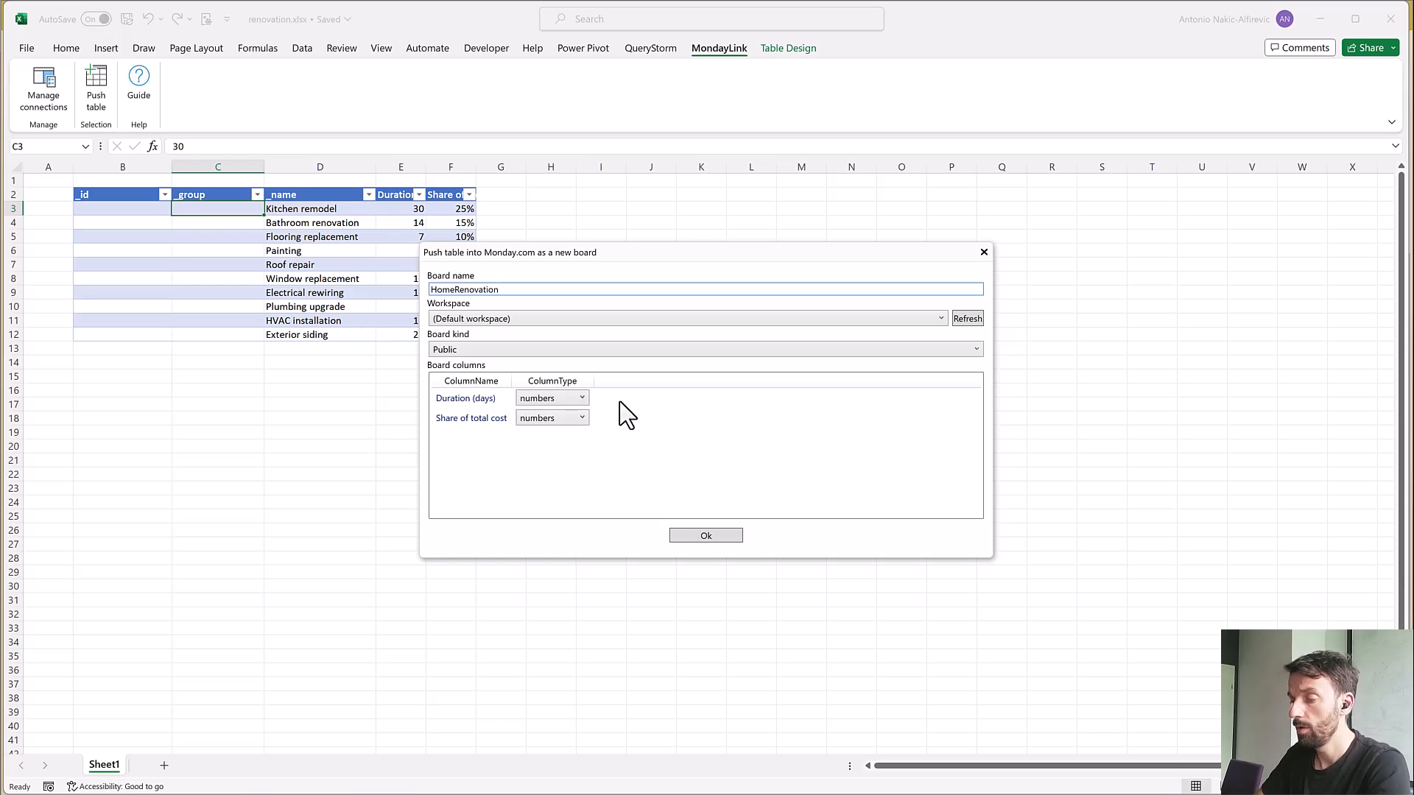
left_click(710, 537)
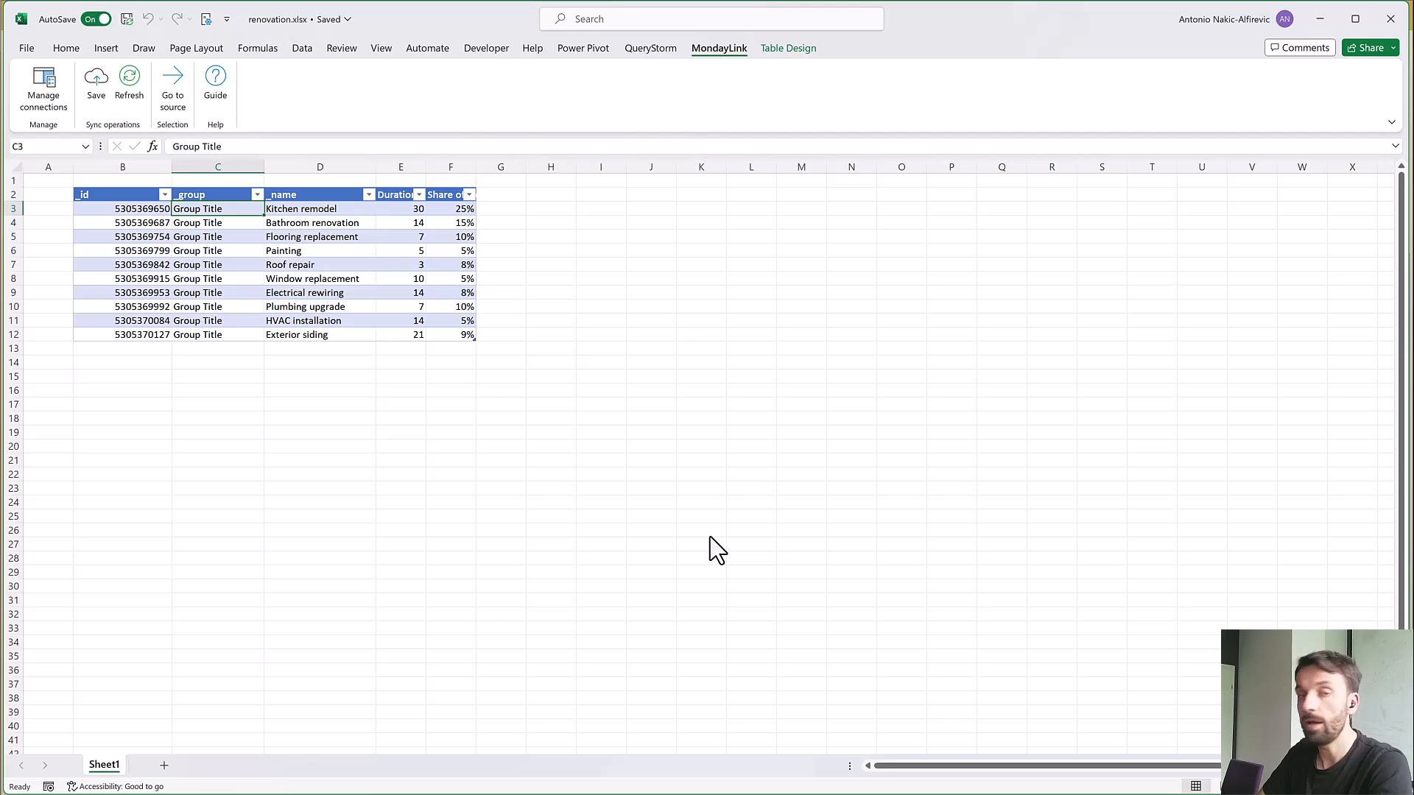
Examine the _id and _group values of the pushed renovation table
left_click(279, 240)
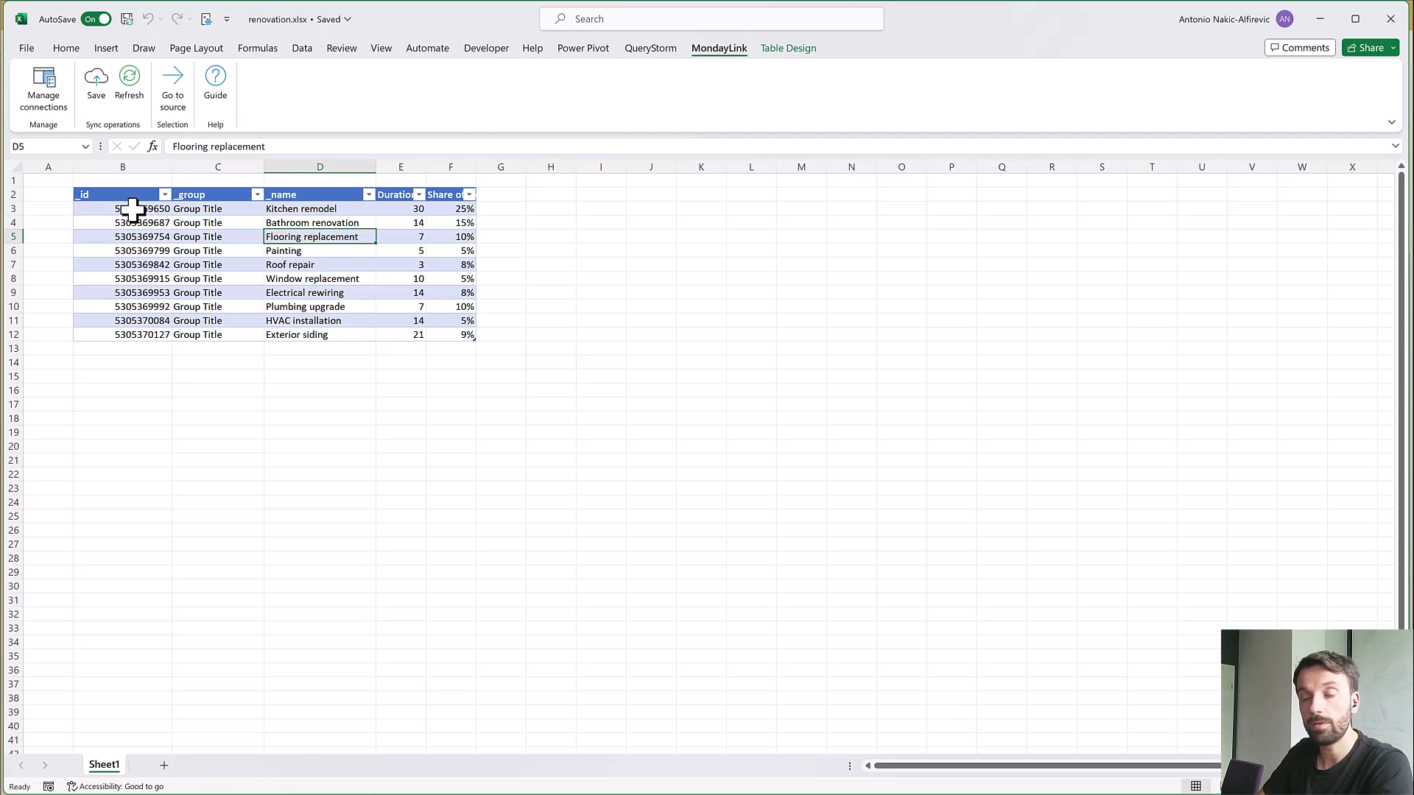
left_click_drag(133, 210, 126, 319)
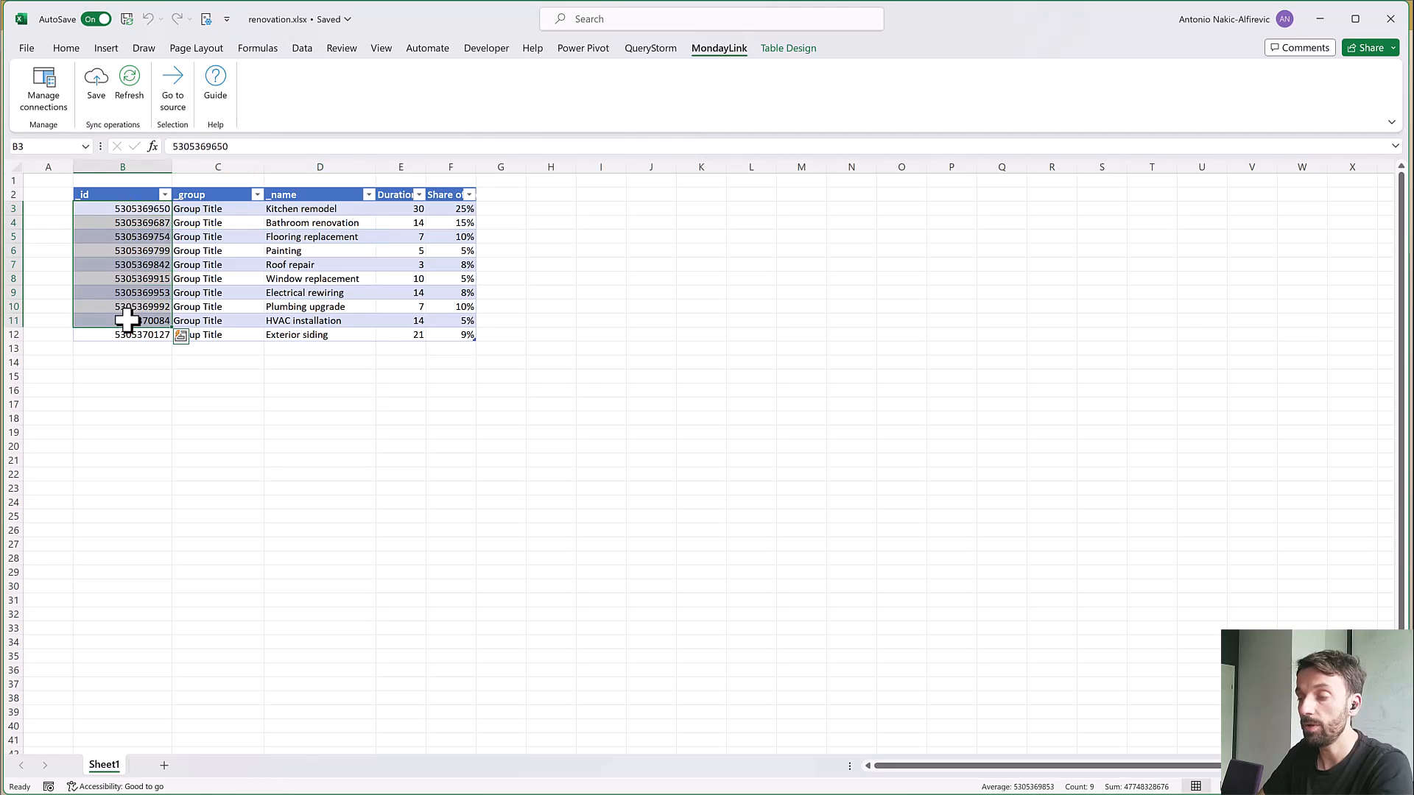
left_click_drag(214, 210, 199, 331)
left_click(205, 306)
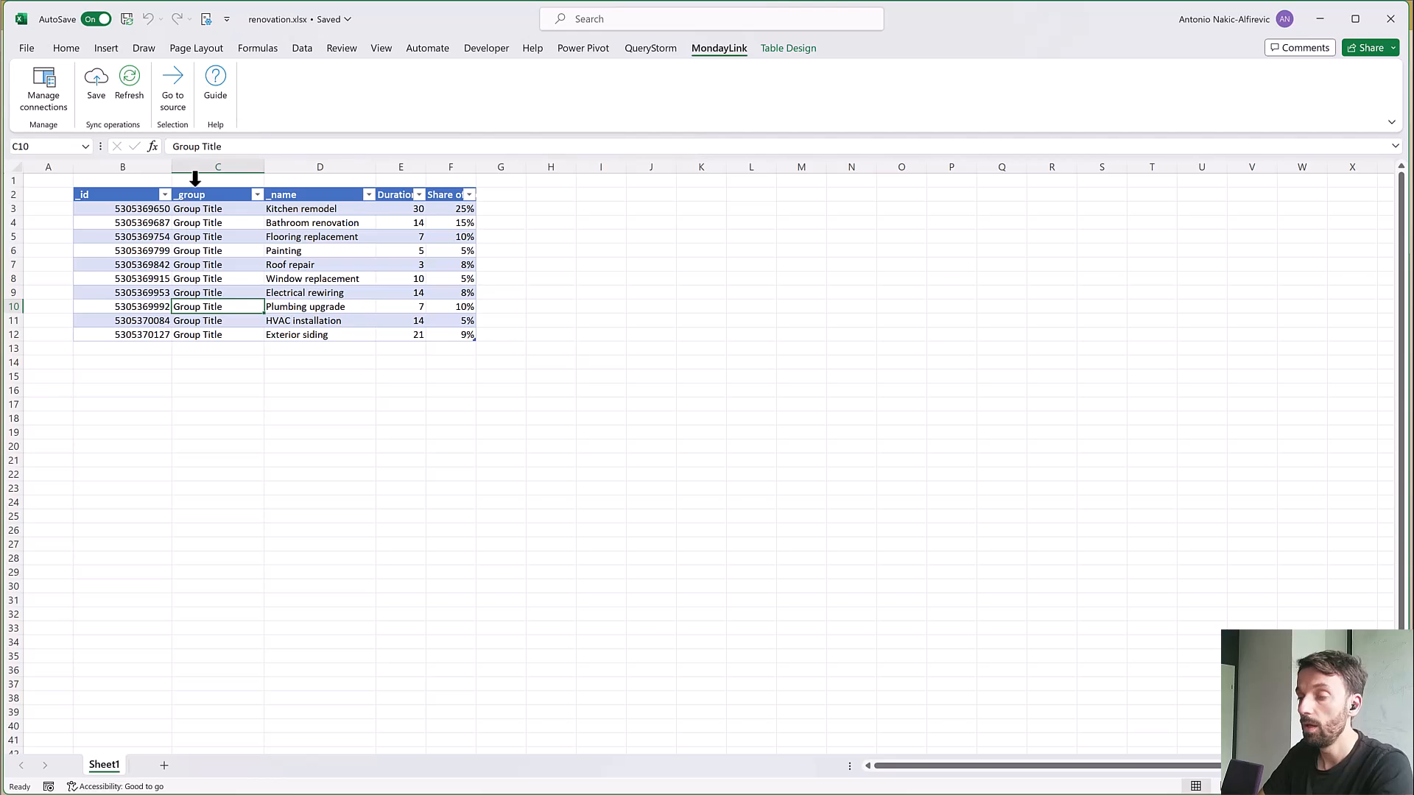
Go to the table's source board on monday.com, switch to the Main workspace and view the HomeRenovation board there
left_click(173, 86)
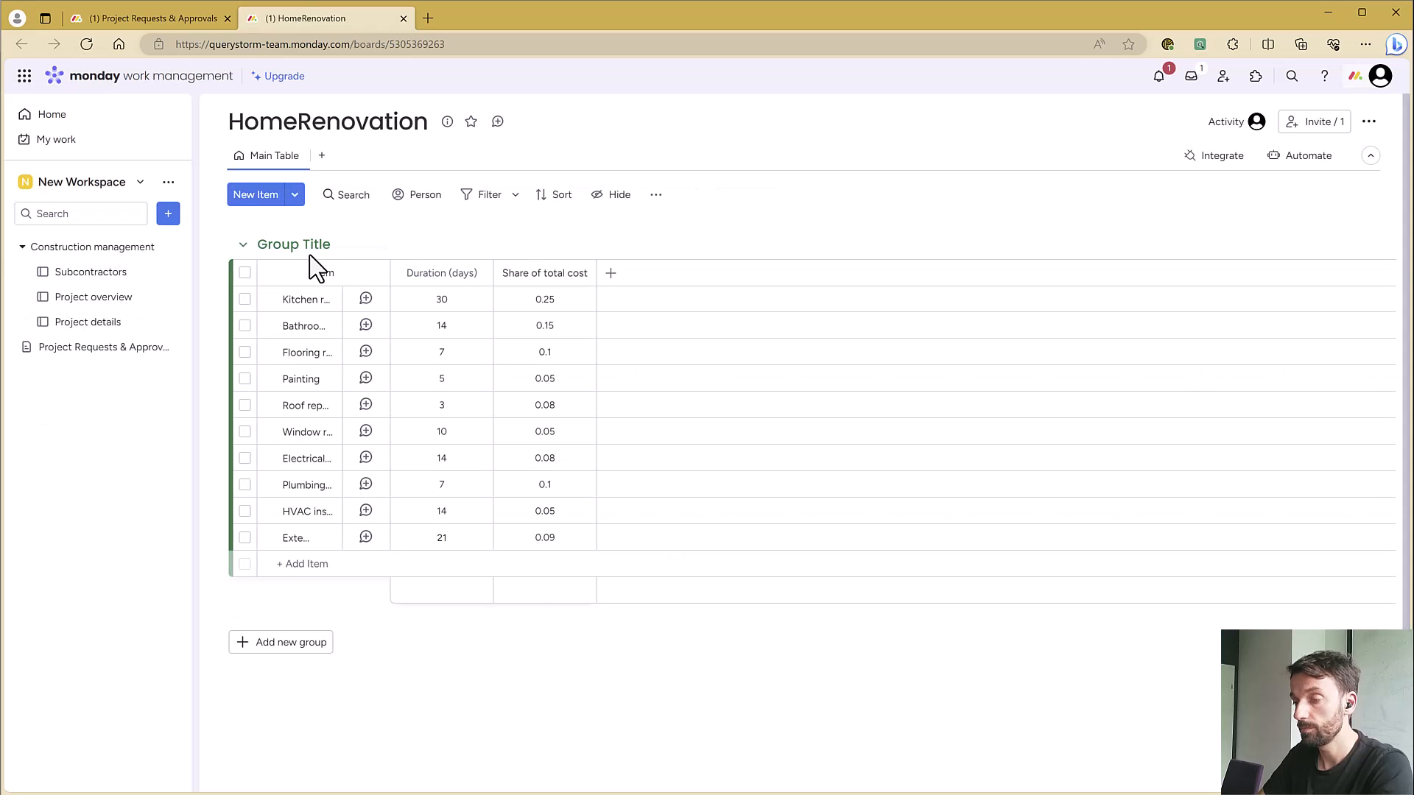
left_click(137, 181)
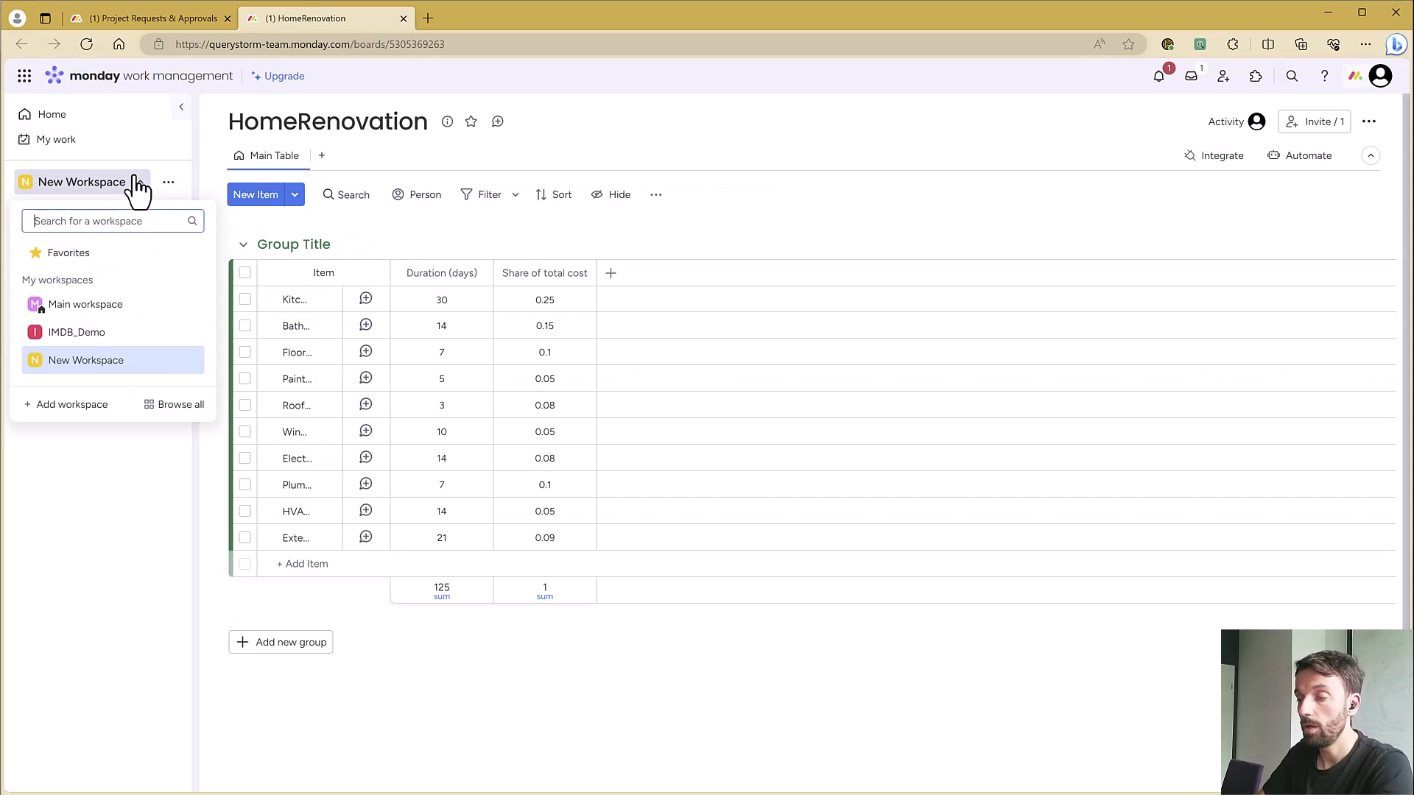
left_click(118, 310)
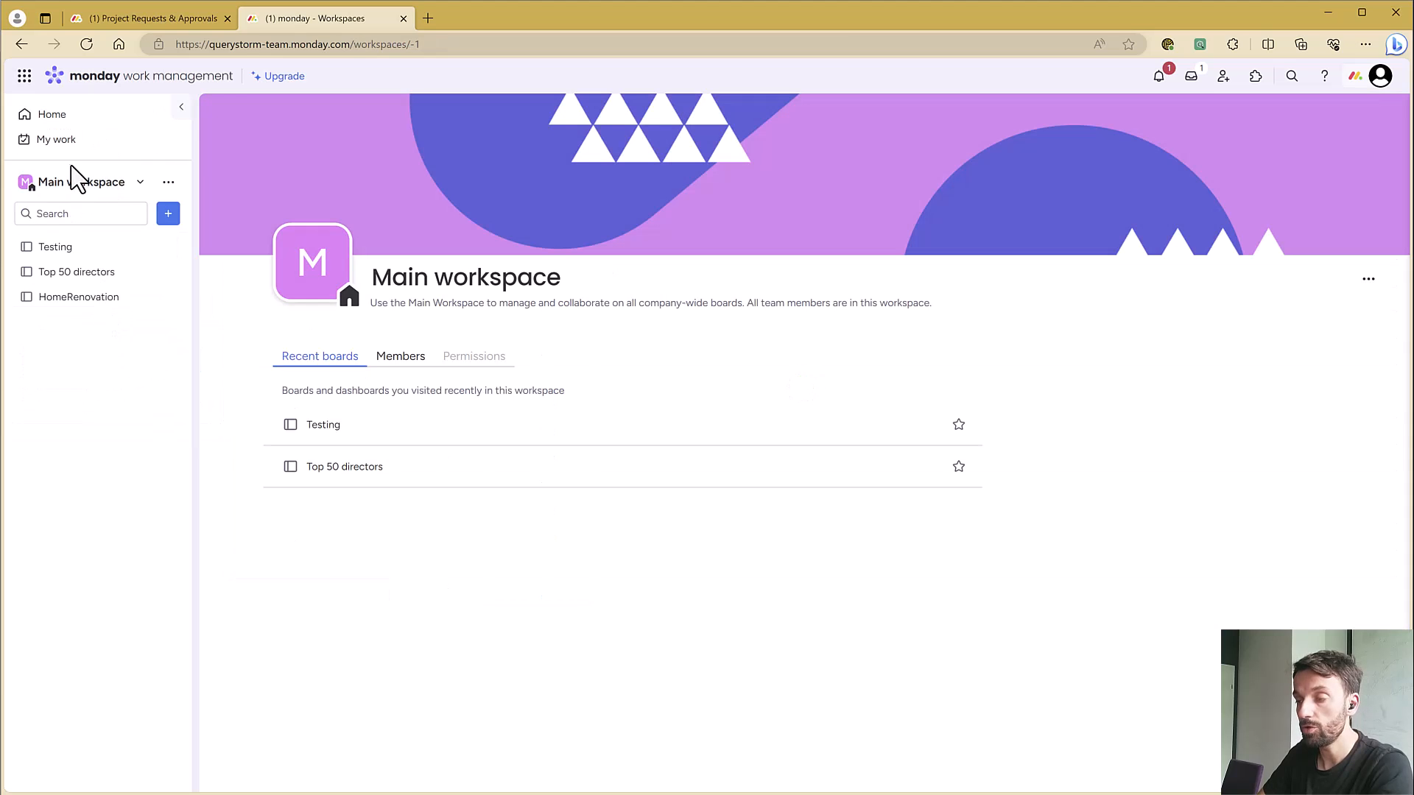
left_click(79, 302)
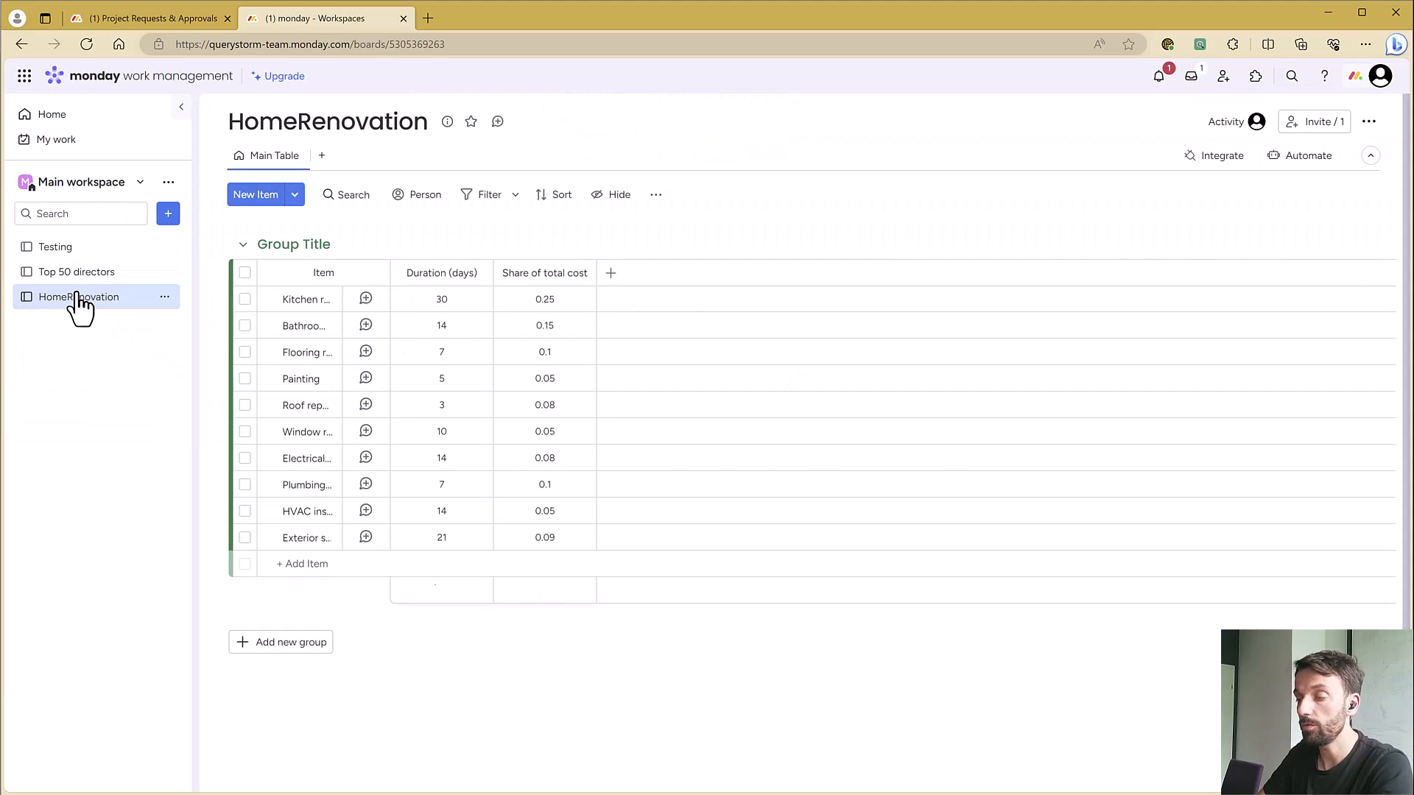
Rename the group on the HomeRenovation board as To do items
left_click(332, 245)
key("ctrl+a")
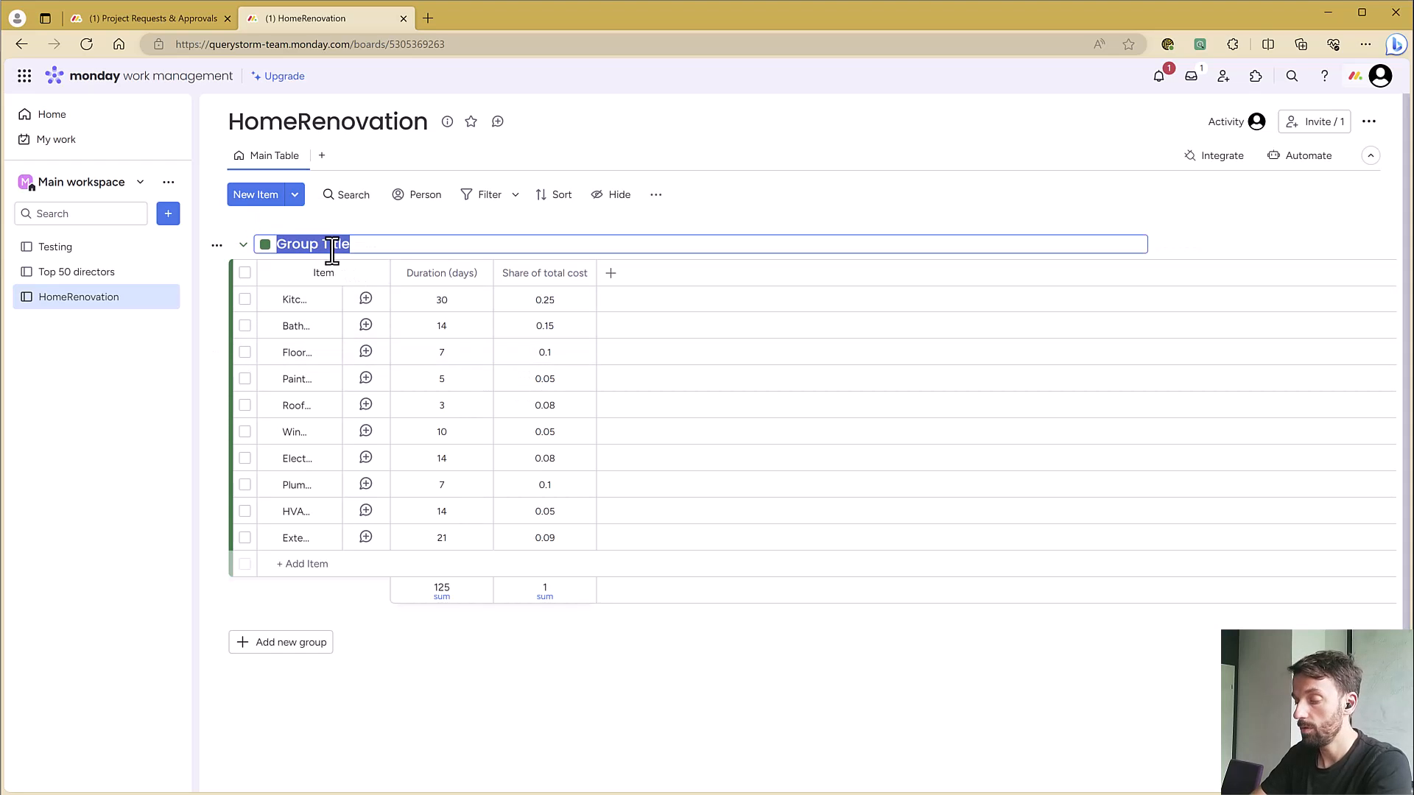
type("To di")
key("BackSpace")
type("o items")
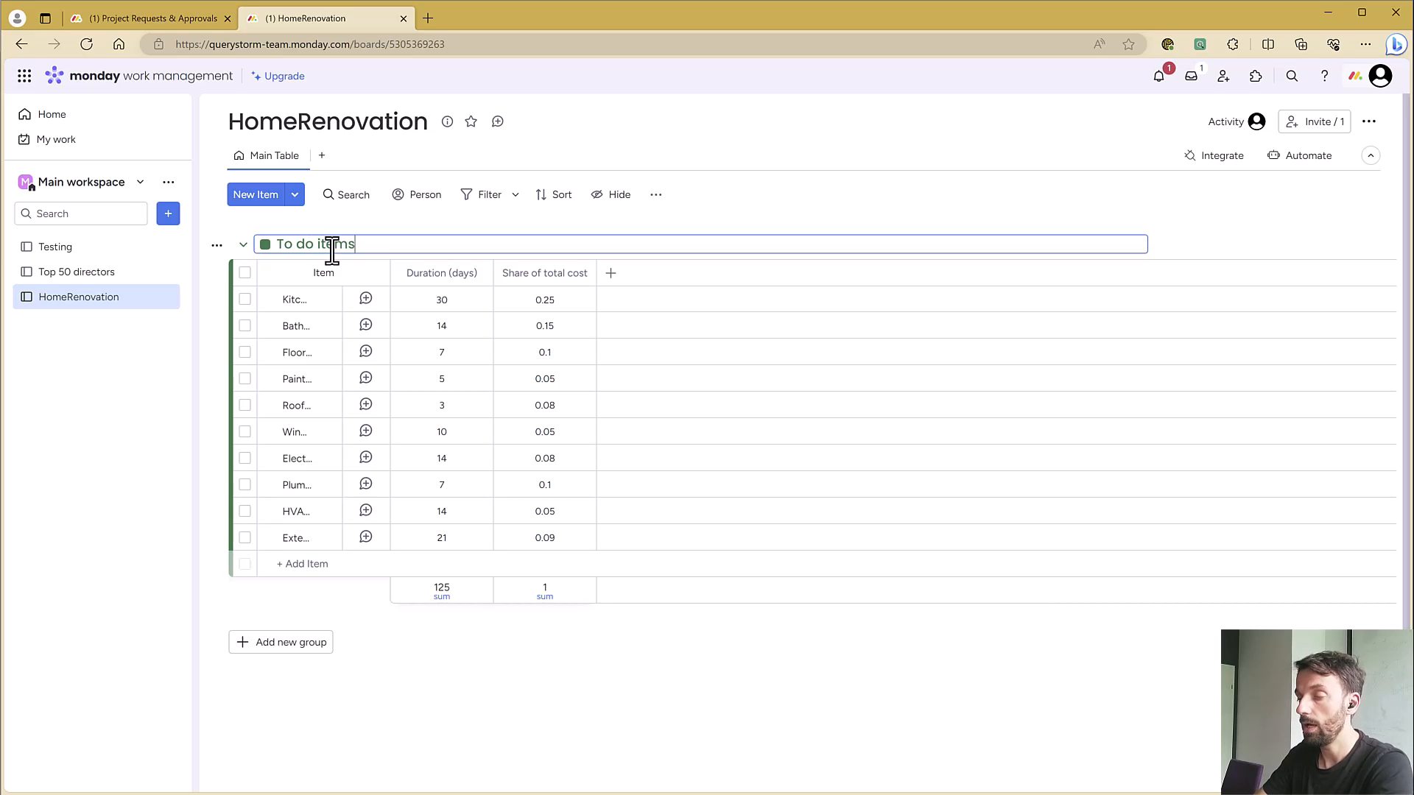
key("Return")
Switch back to Excel, refresh Table1 from its monday.com board and check the _group column
key("alt+Tab")
left_click(324, 263)
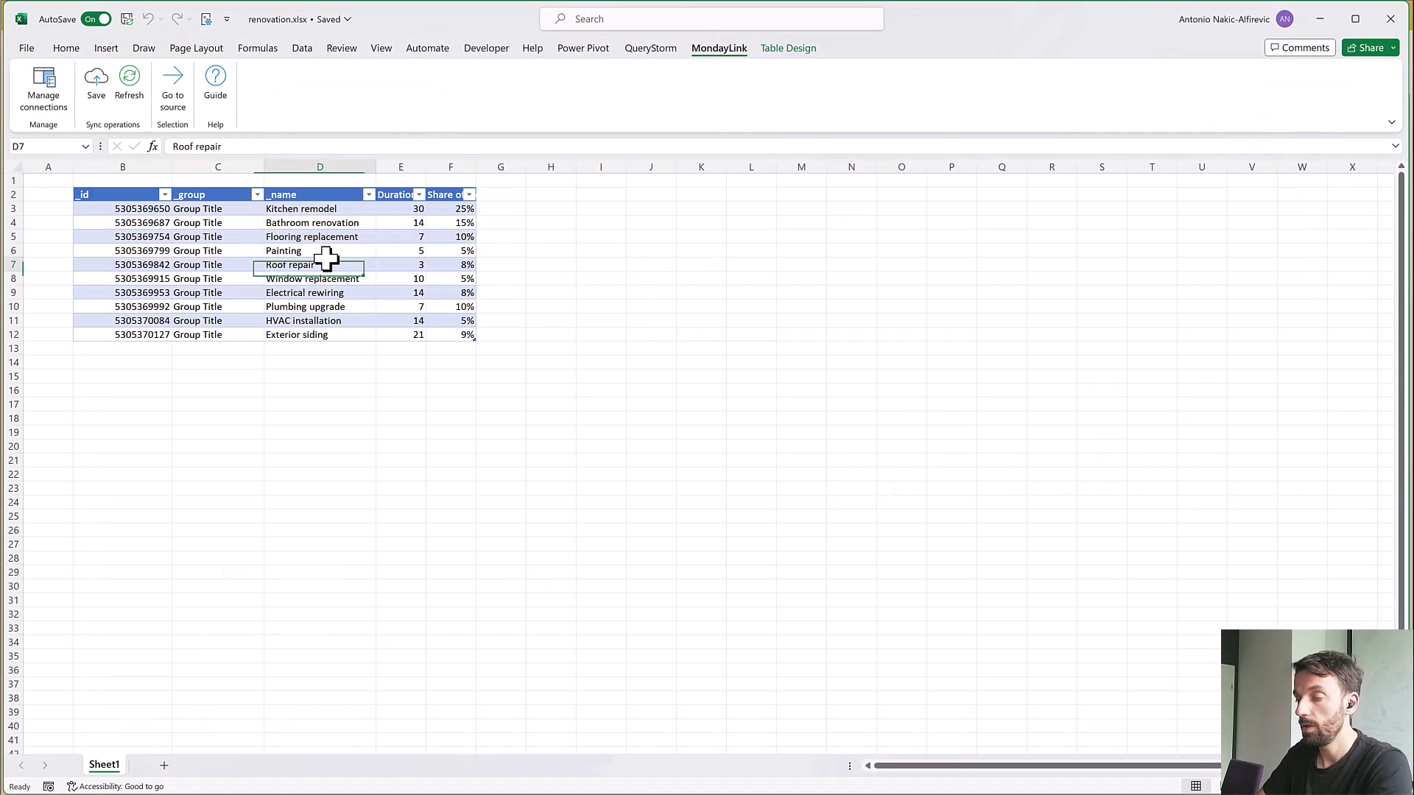
left_click(135, 102)
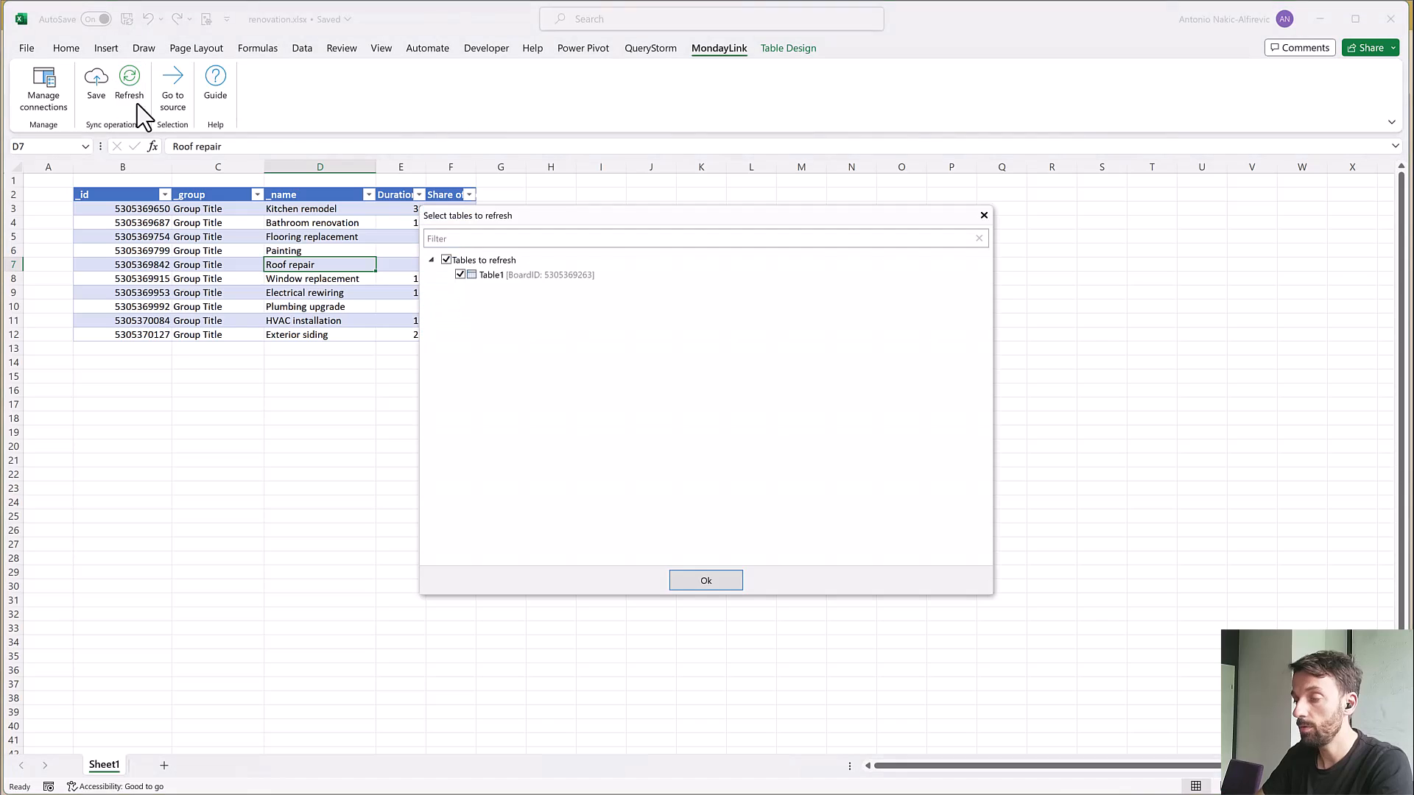
left_click(693, 585)
left_click(838, 433)
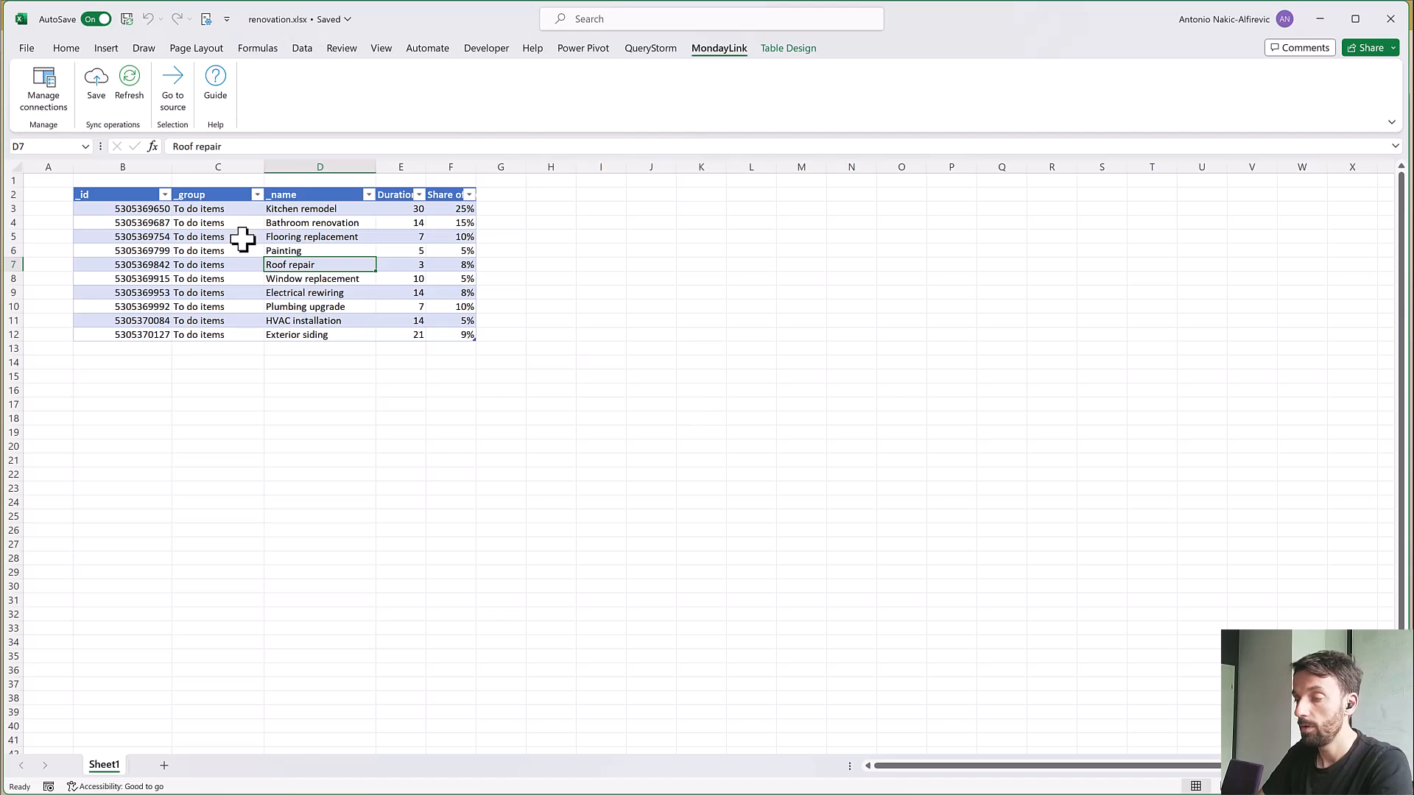
left_click_drag(226, 207, 234, 331)
left_click(247, 307)
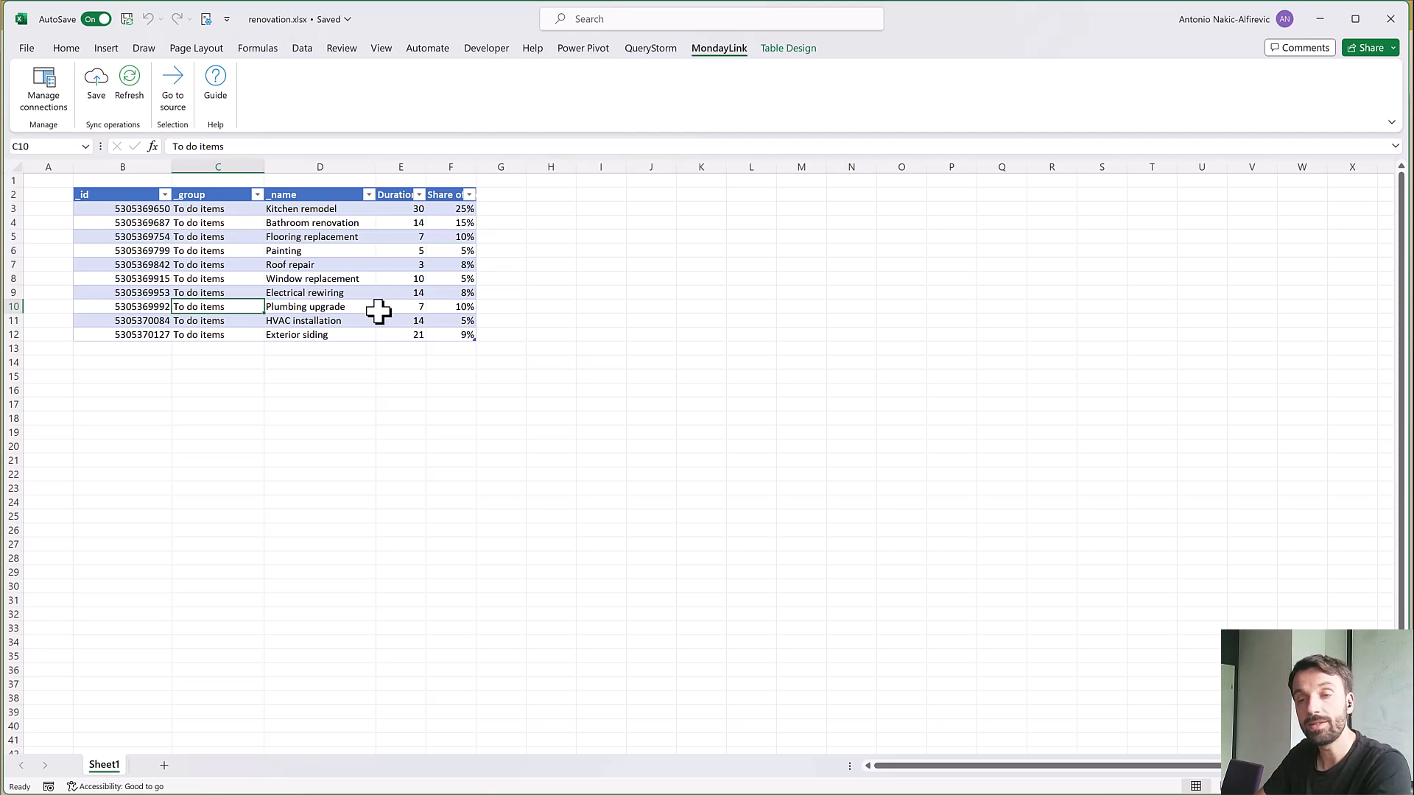
Review which monday.com board Table1 is connected to, leaving the binding as it is
left_click(52, 77)
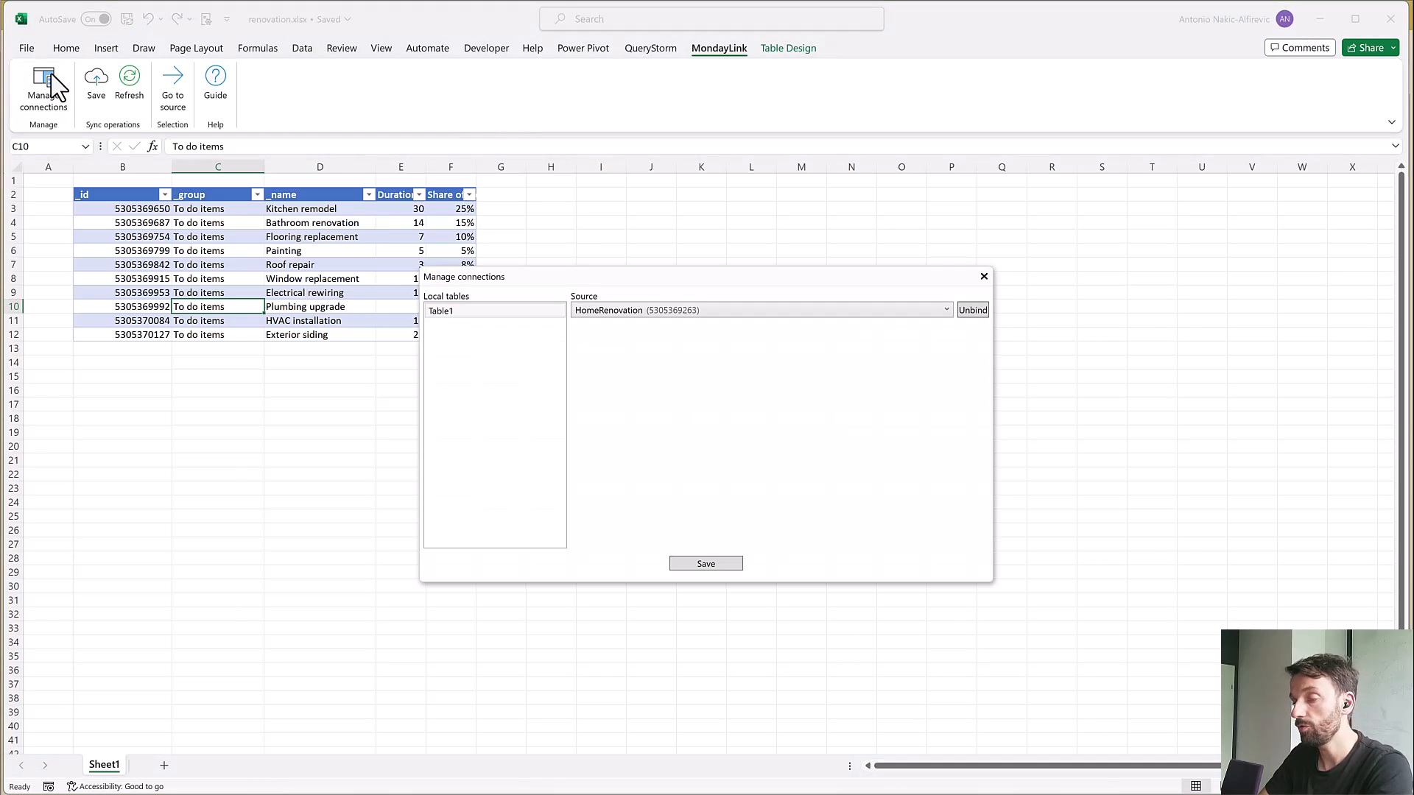
left_click(489, 311)
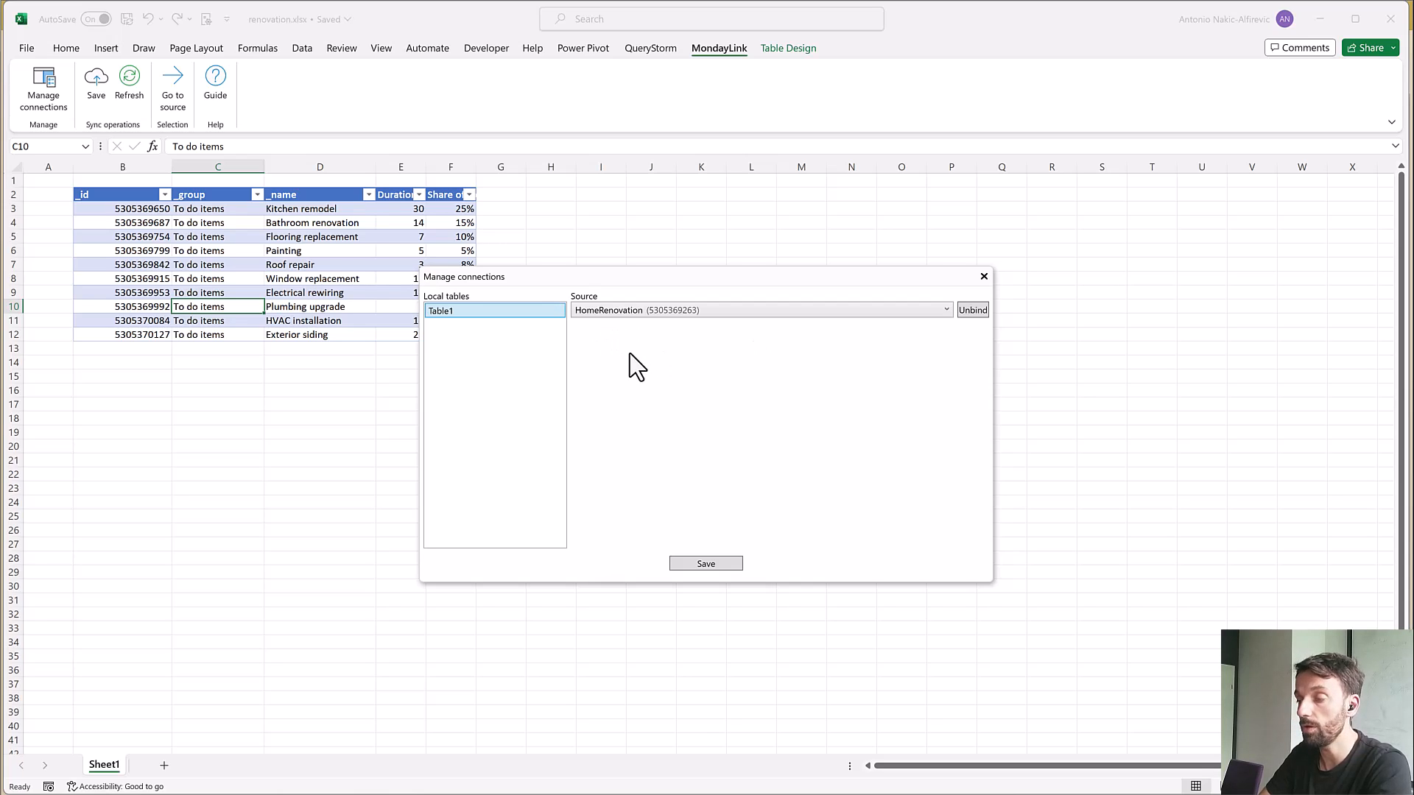
left_click(987, 277)
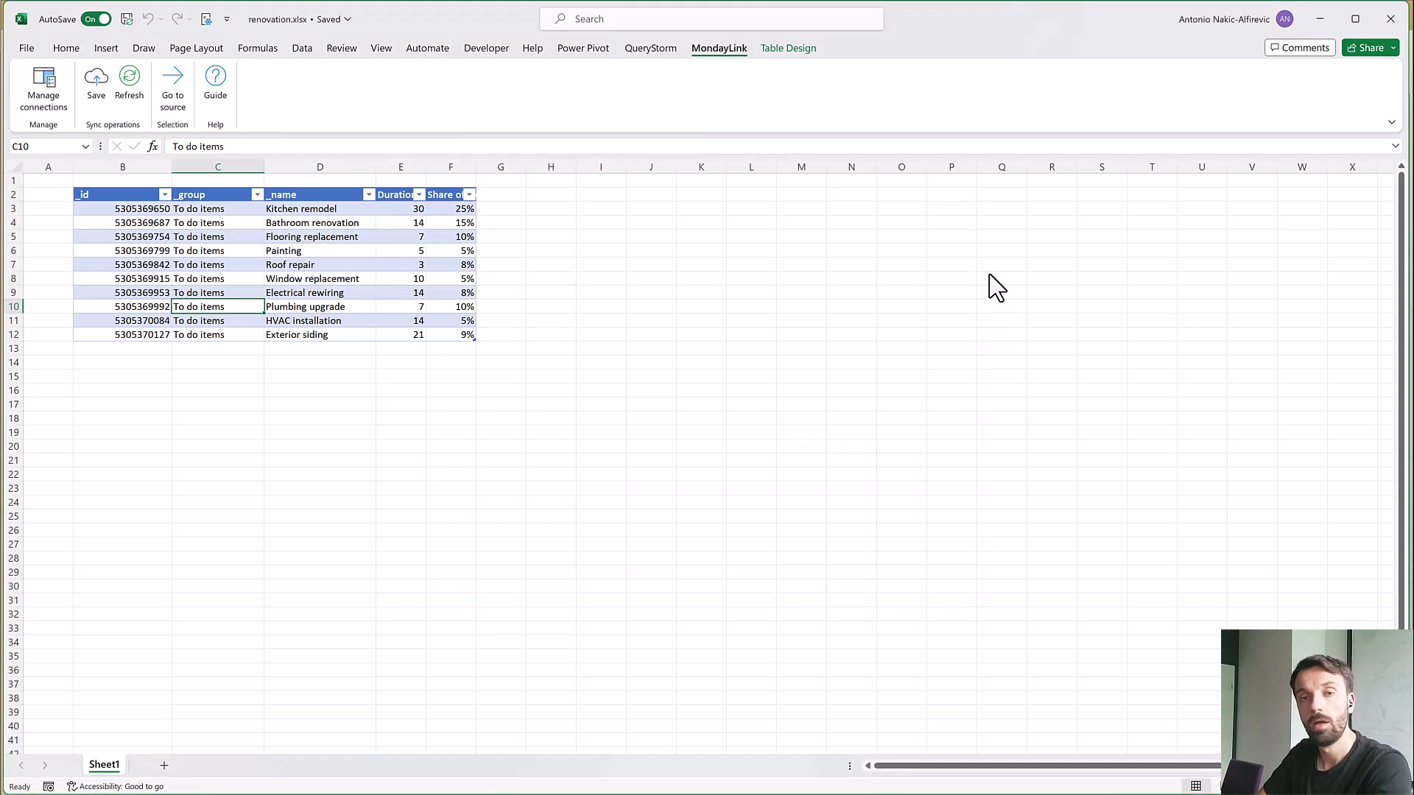
Add a column named abc to the renovation table and enter 123 in its Kitchen remodel row
left_click(514, 190)
type("abc")
key("Return")
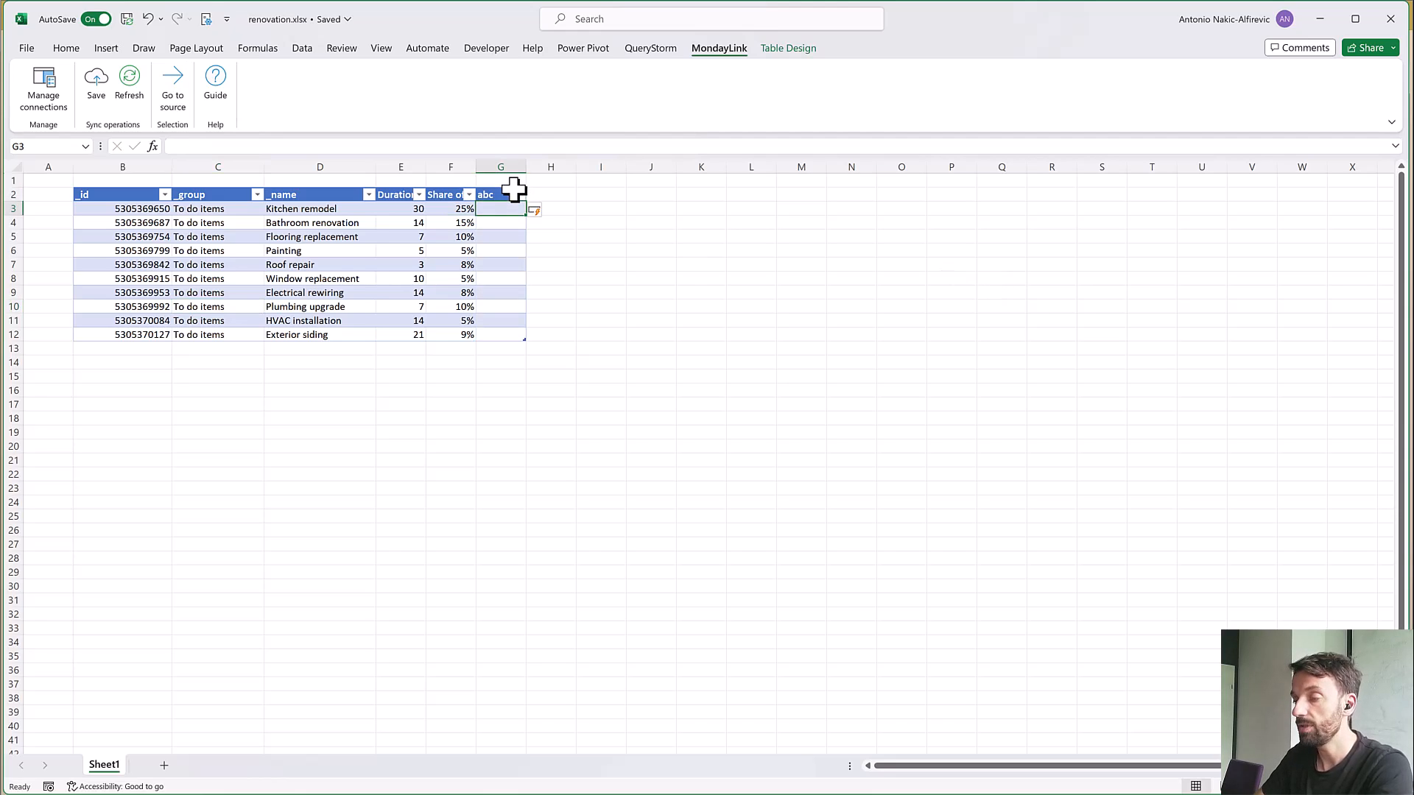
type("123")
key("Return")
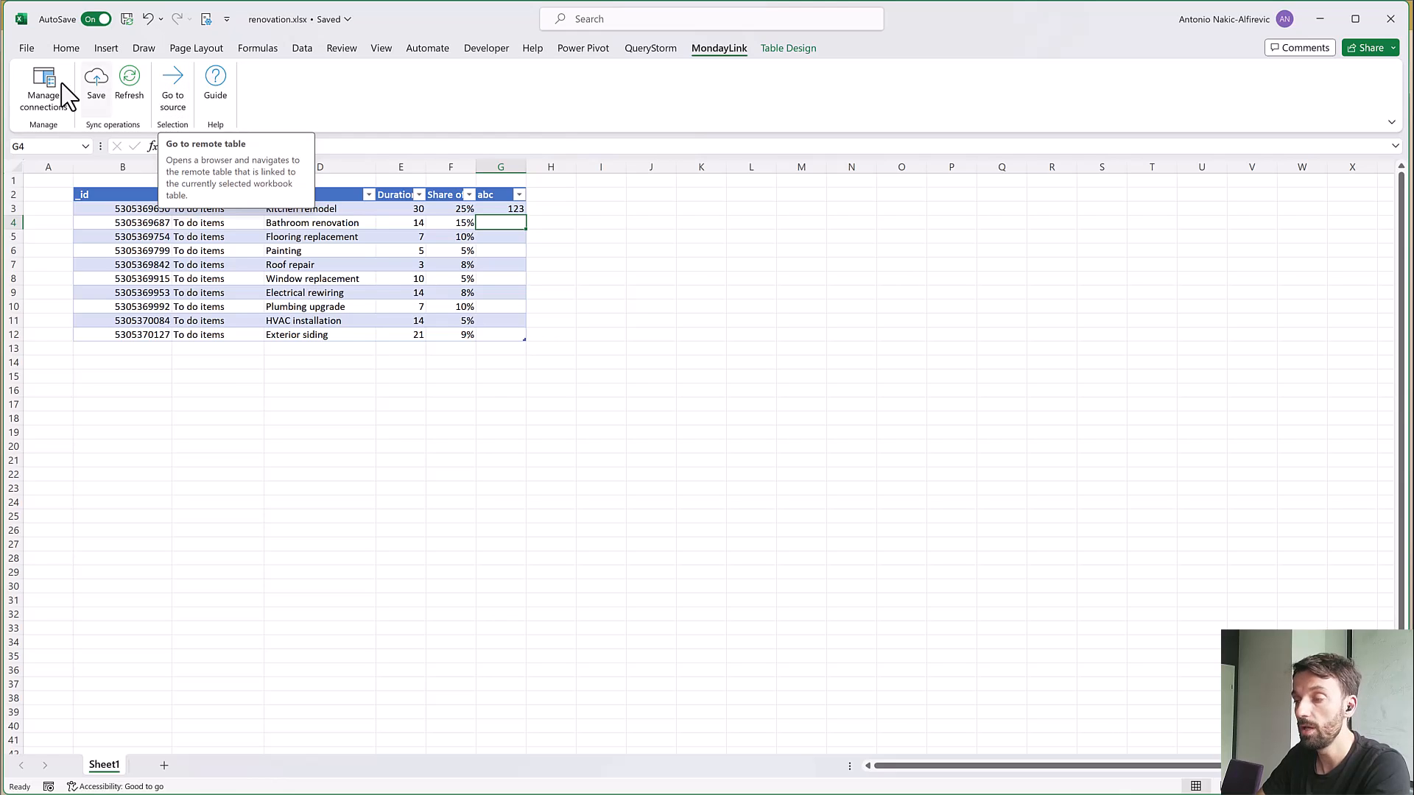
Create an empty table from the range D20:H26 below the renovation table
left_click(599, 239)
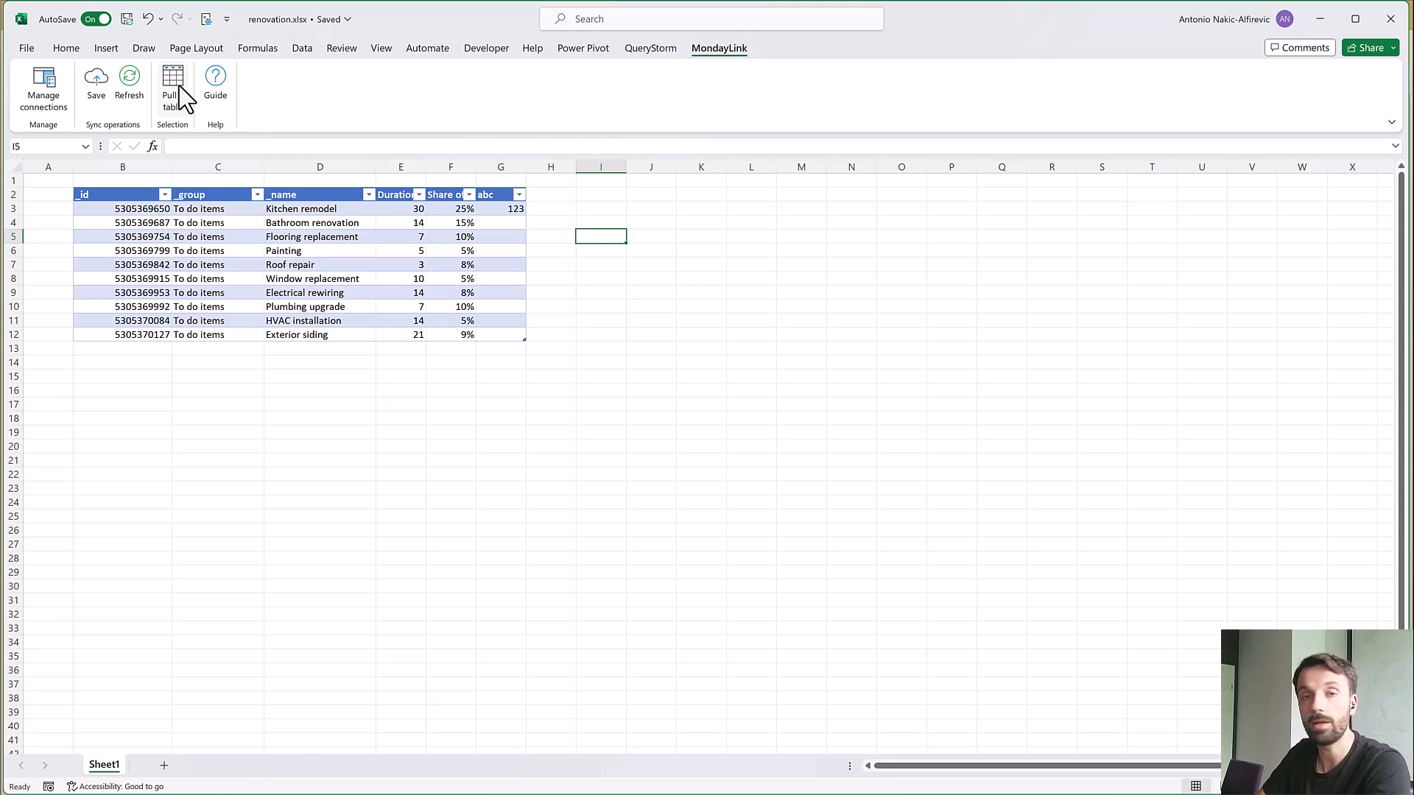
left_click(179, 86)
left_click_drag(363, 444, 572, 526)
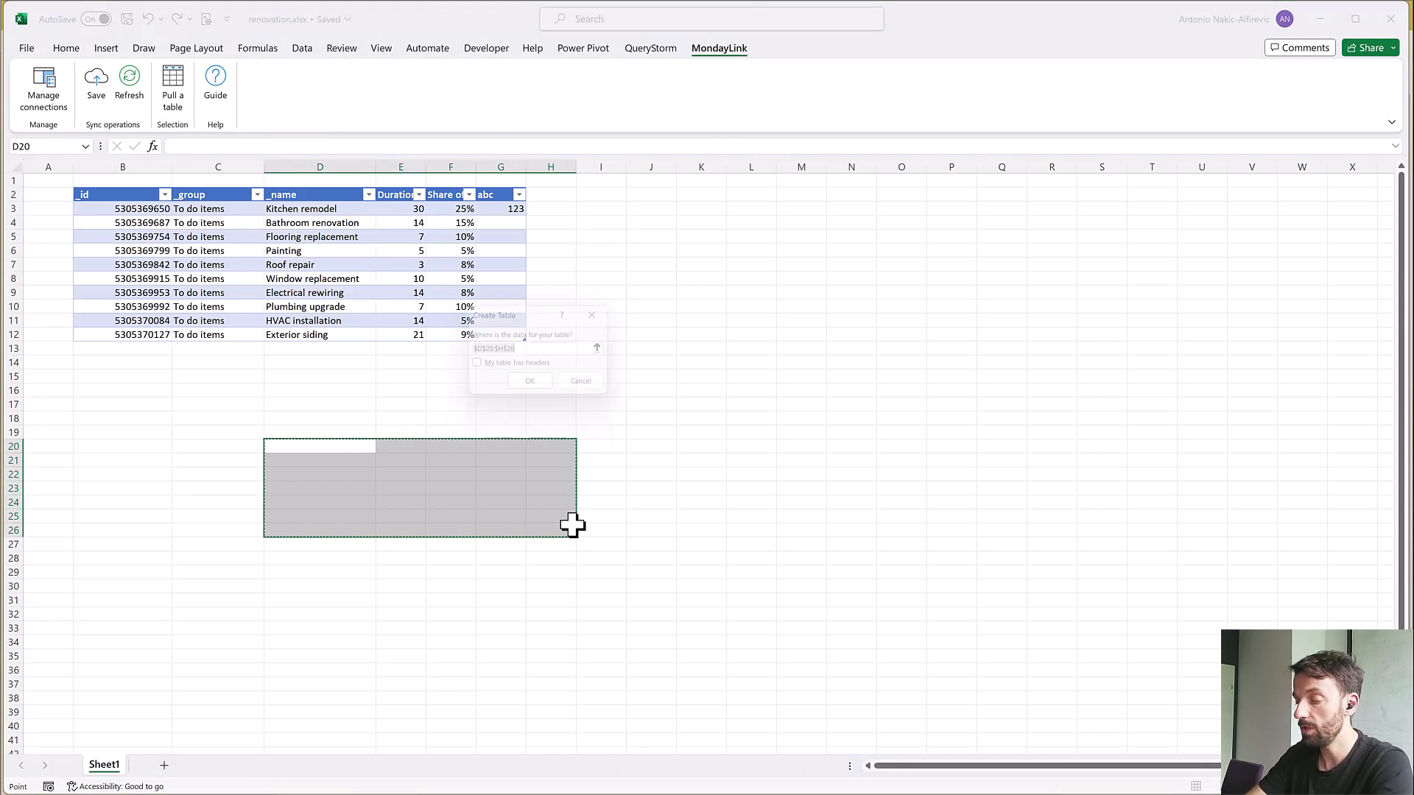
left_click(457, 501)
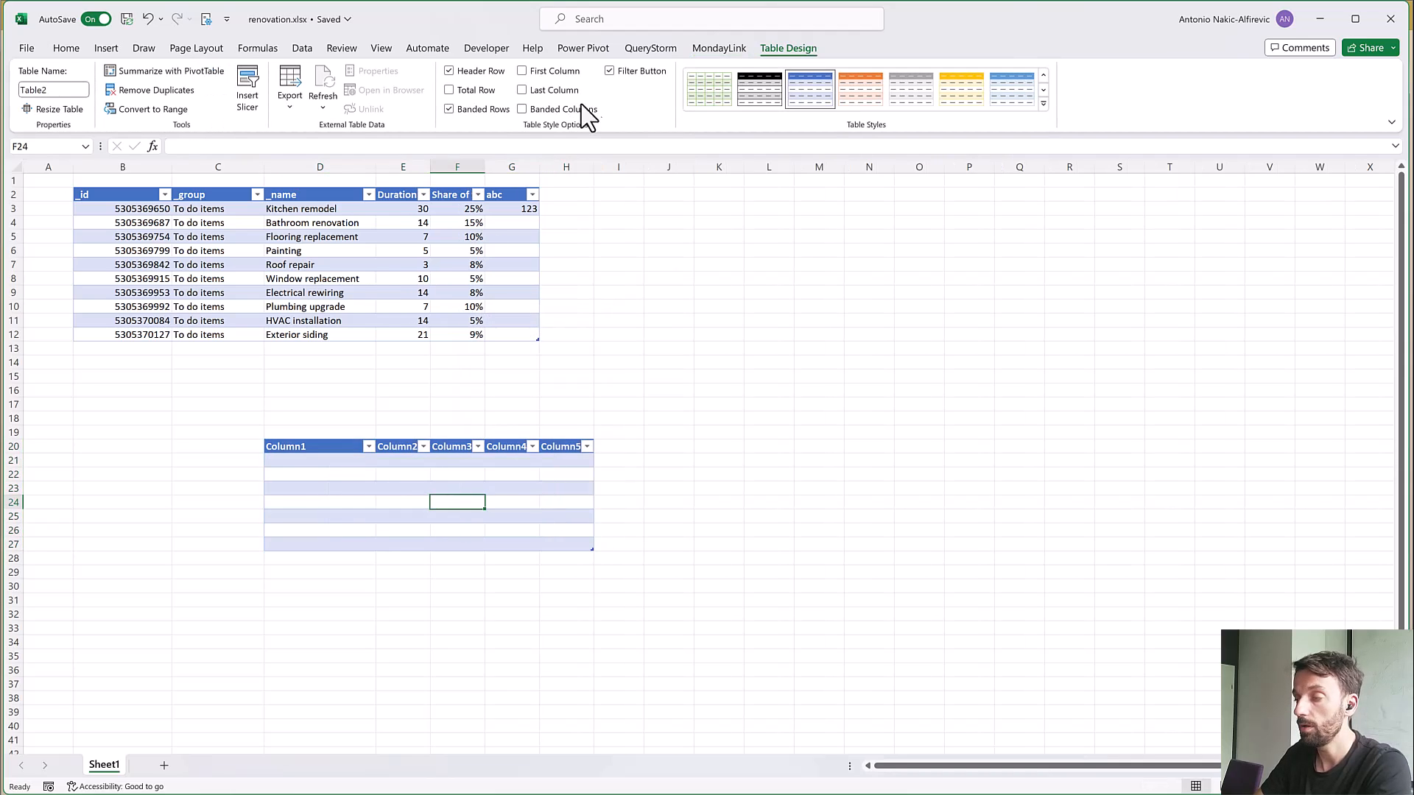
View which tables MondayLink offers for saving to the remote source, without saving any
left_click(720, 50)
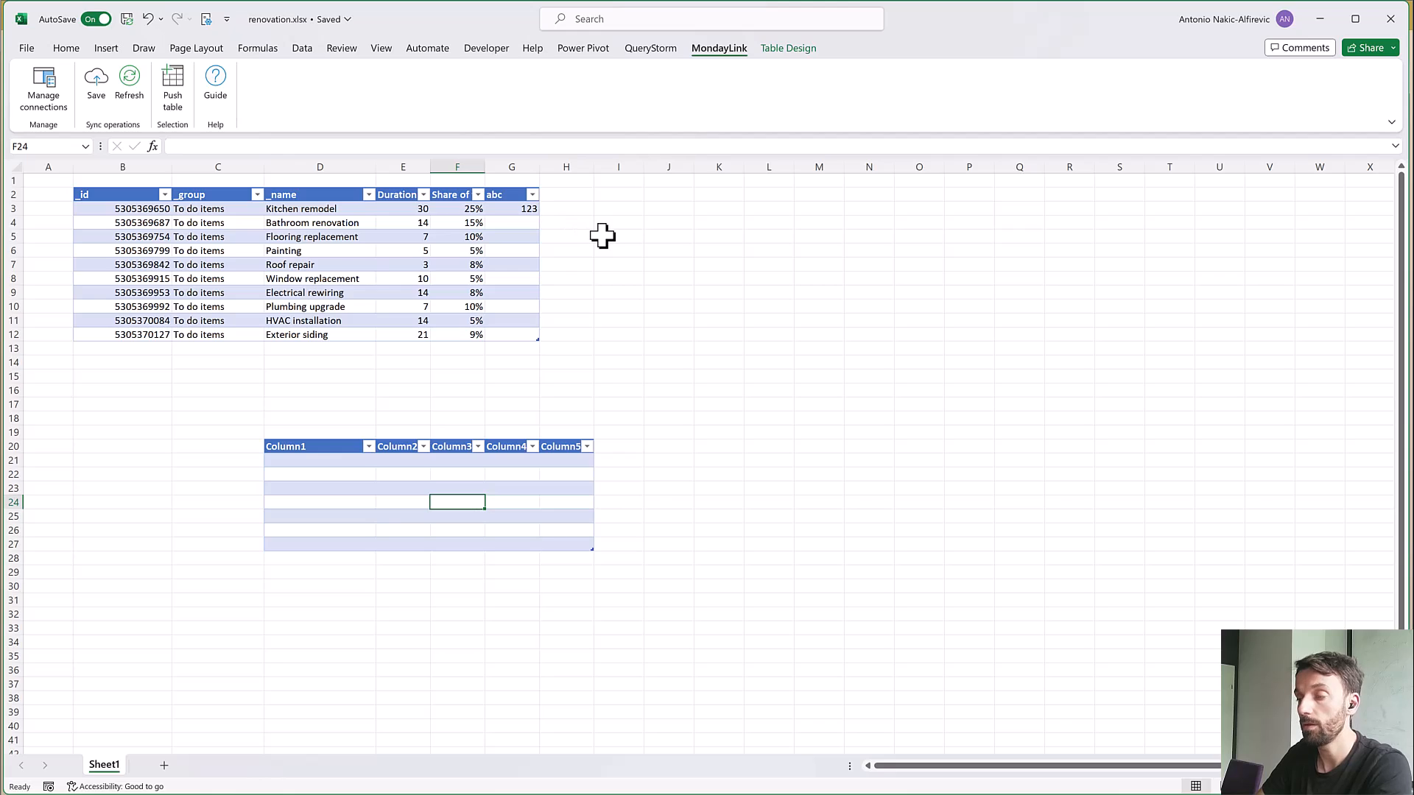
left_click(95, 80)
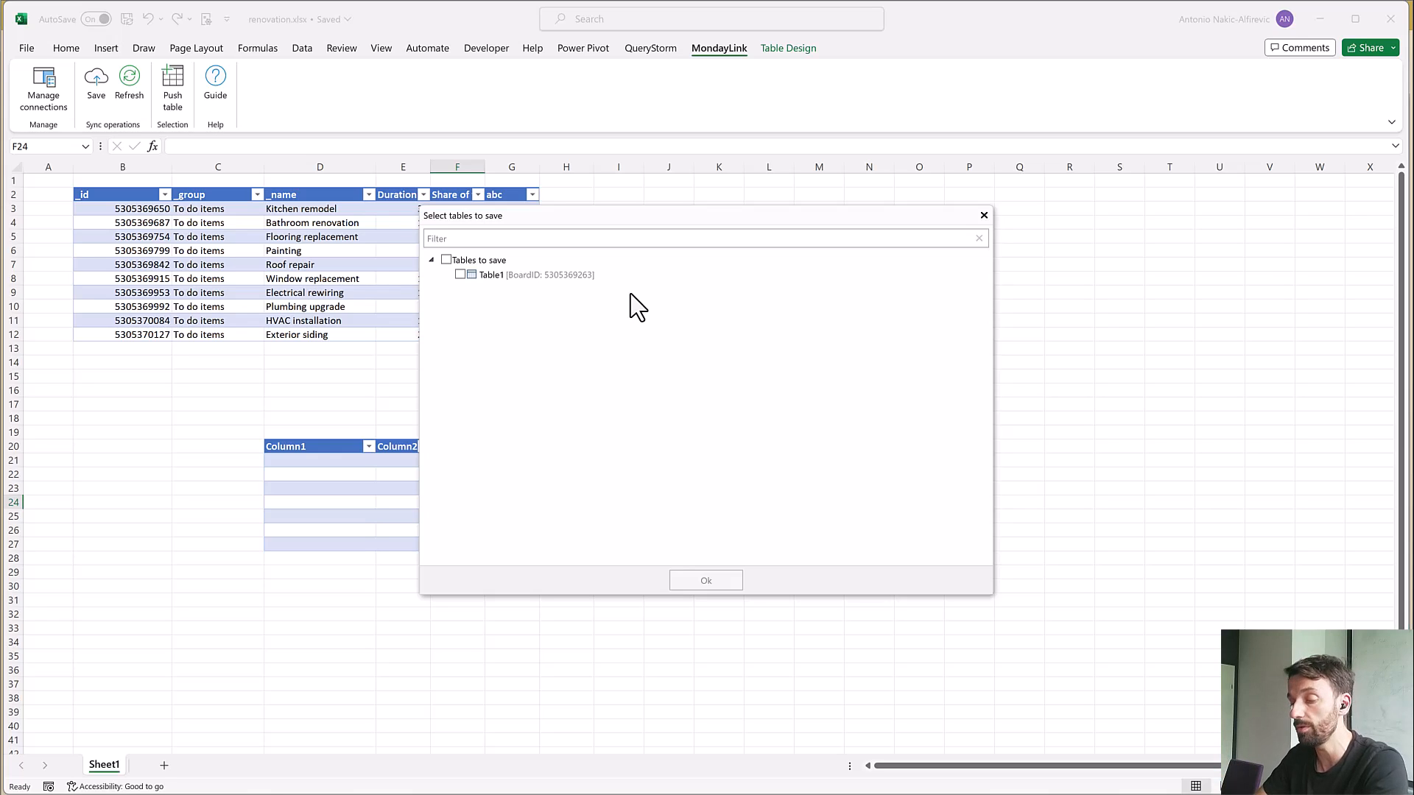
key("Escape")
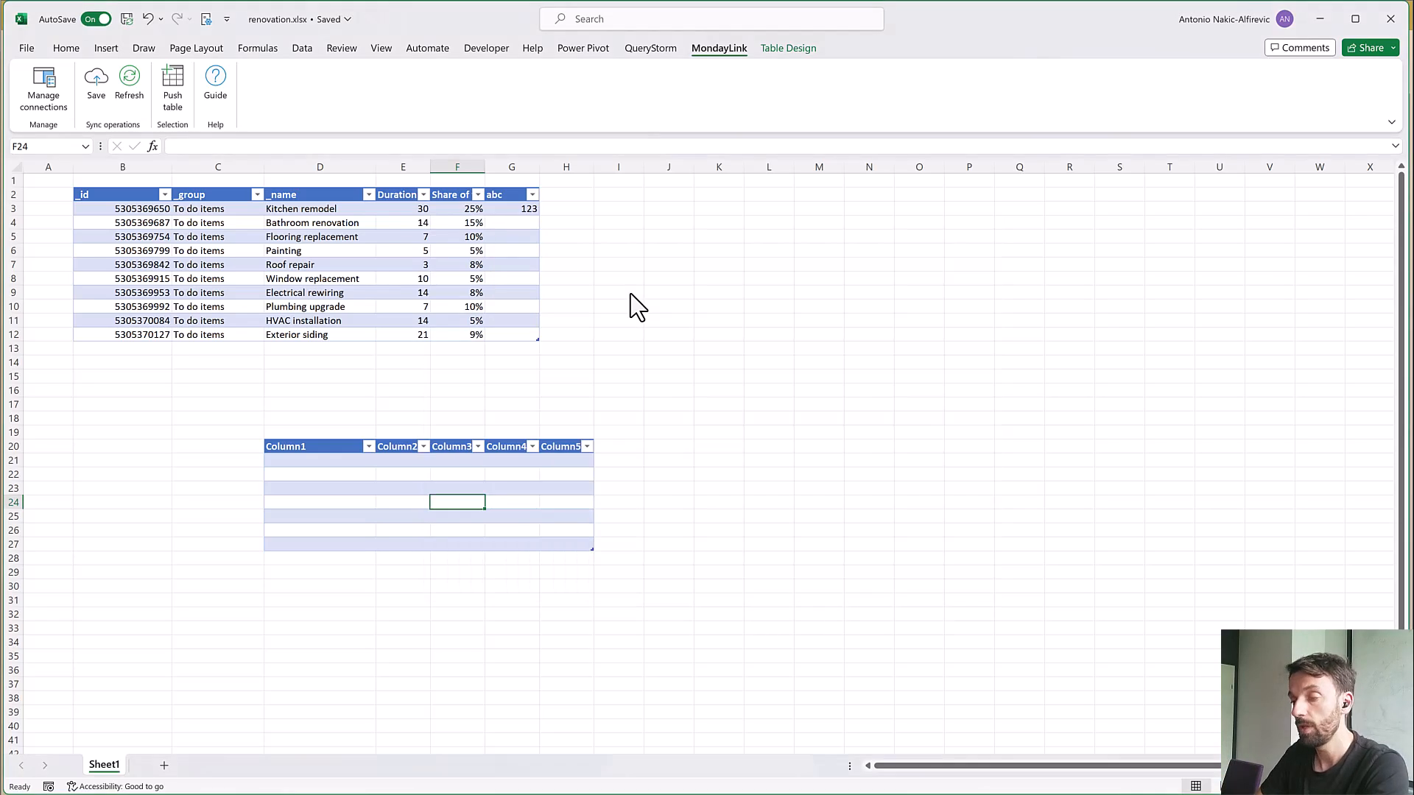
Inspect the cell commands available in the linked renovation table and in the new unlinked table
right_click(442, 292)
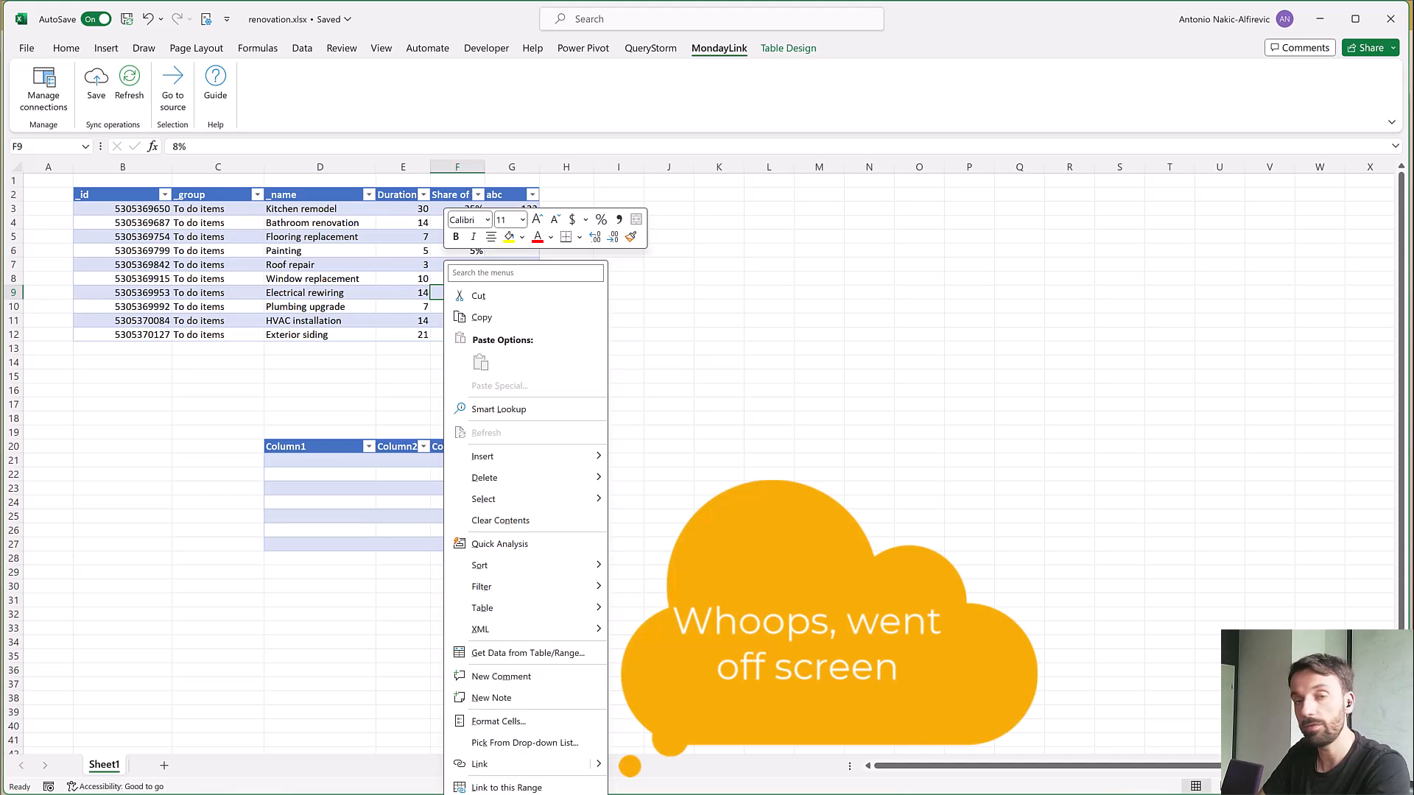
key("Escape")
left_click(488, 505)
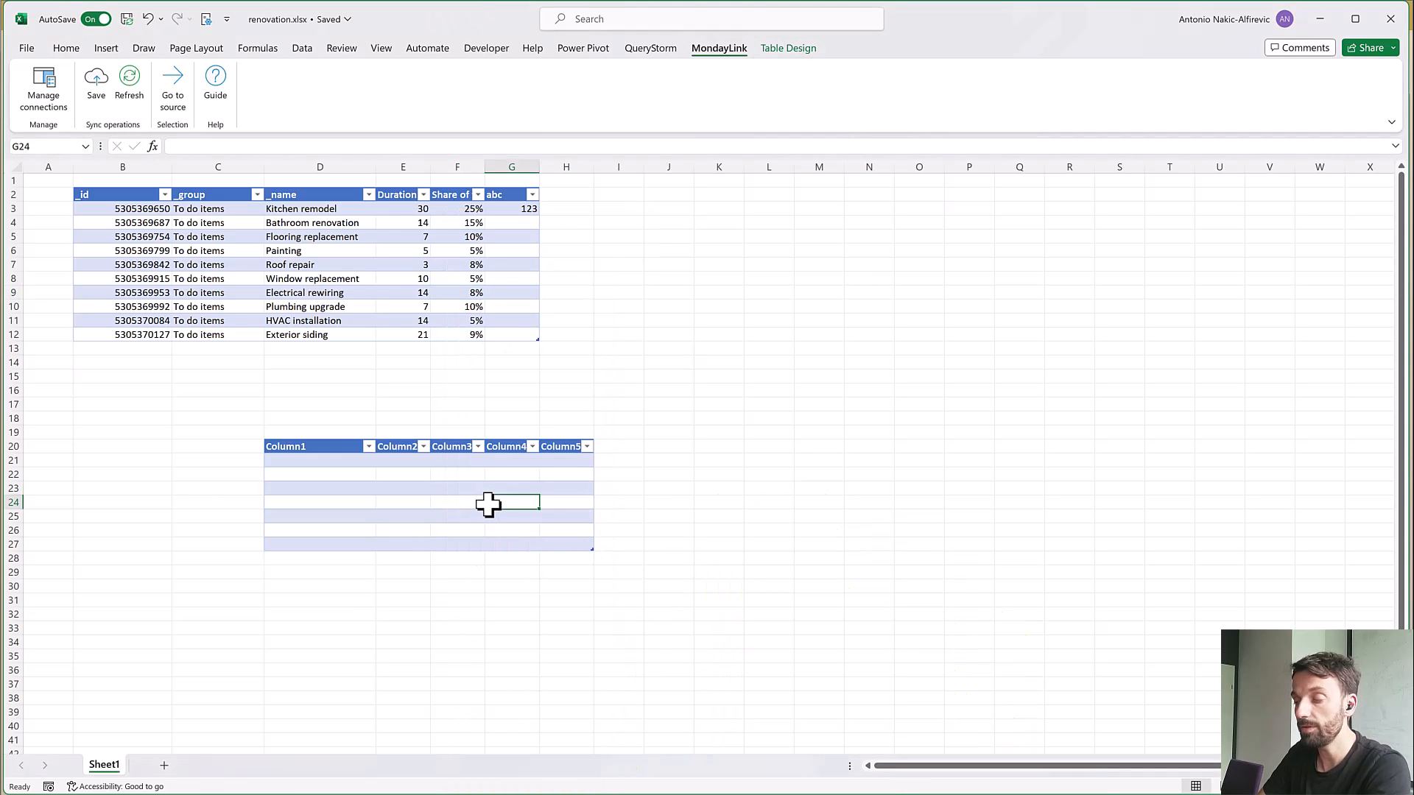
right_click(488, 505)
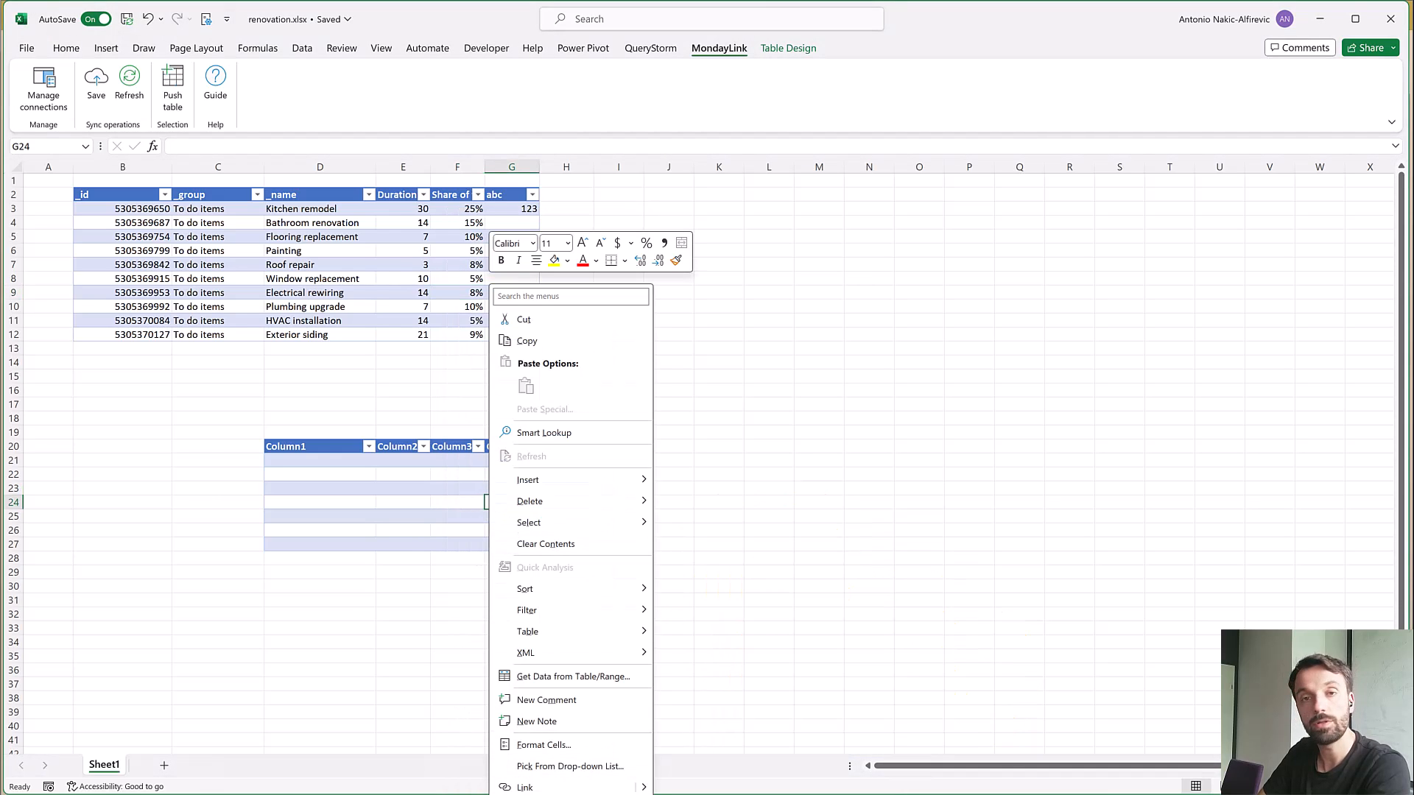
key("Escape")
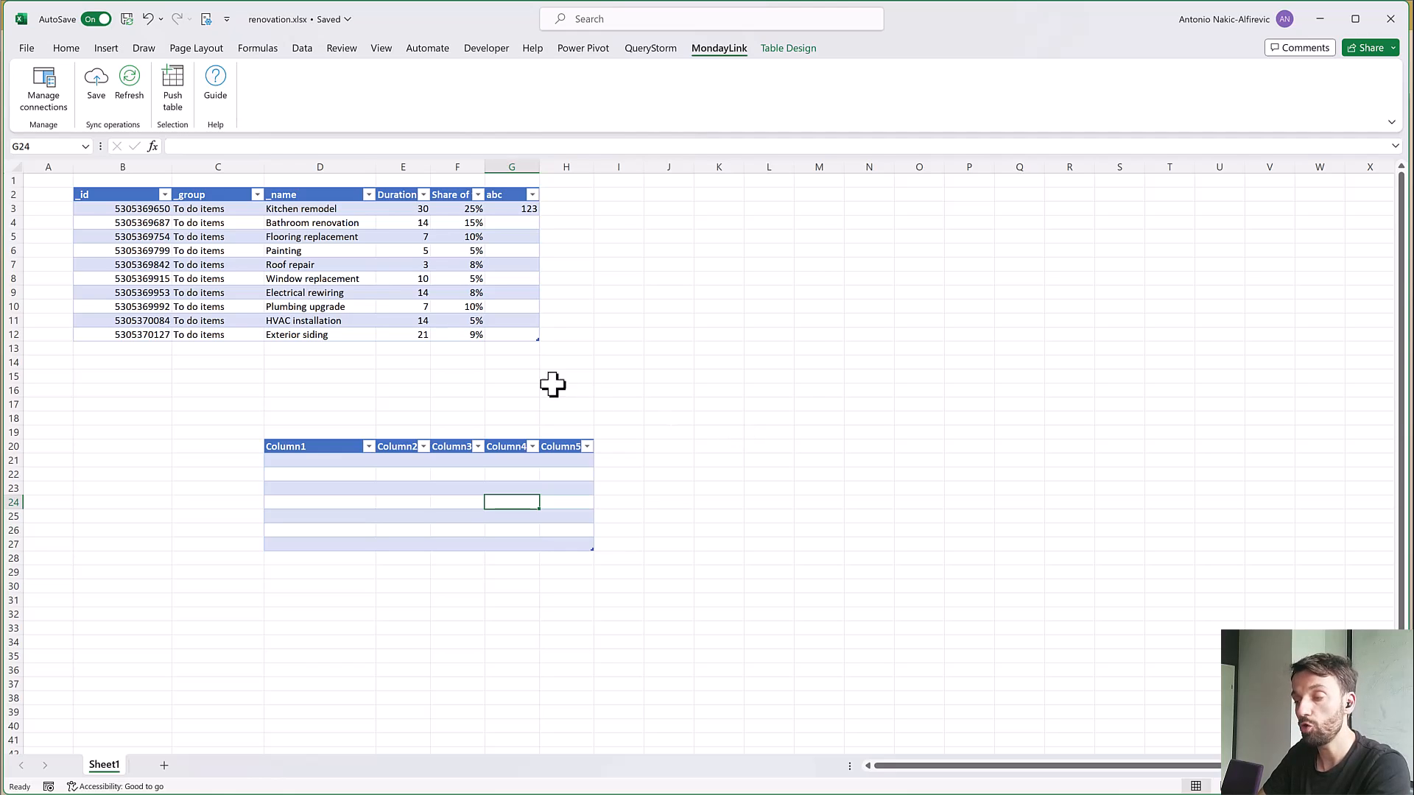
Bring up the remote save and refresh confirmations for the renovation table and decline both
left_click(449, 307)
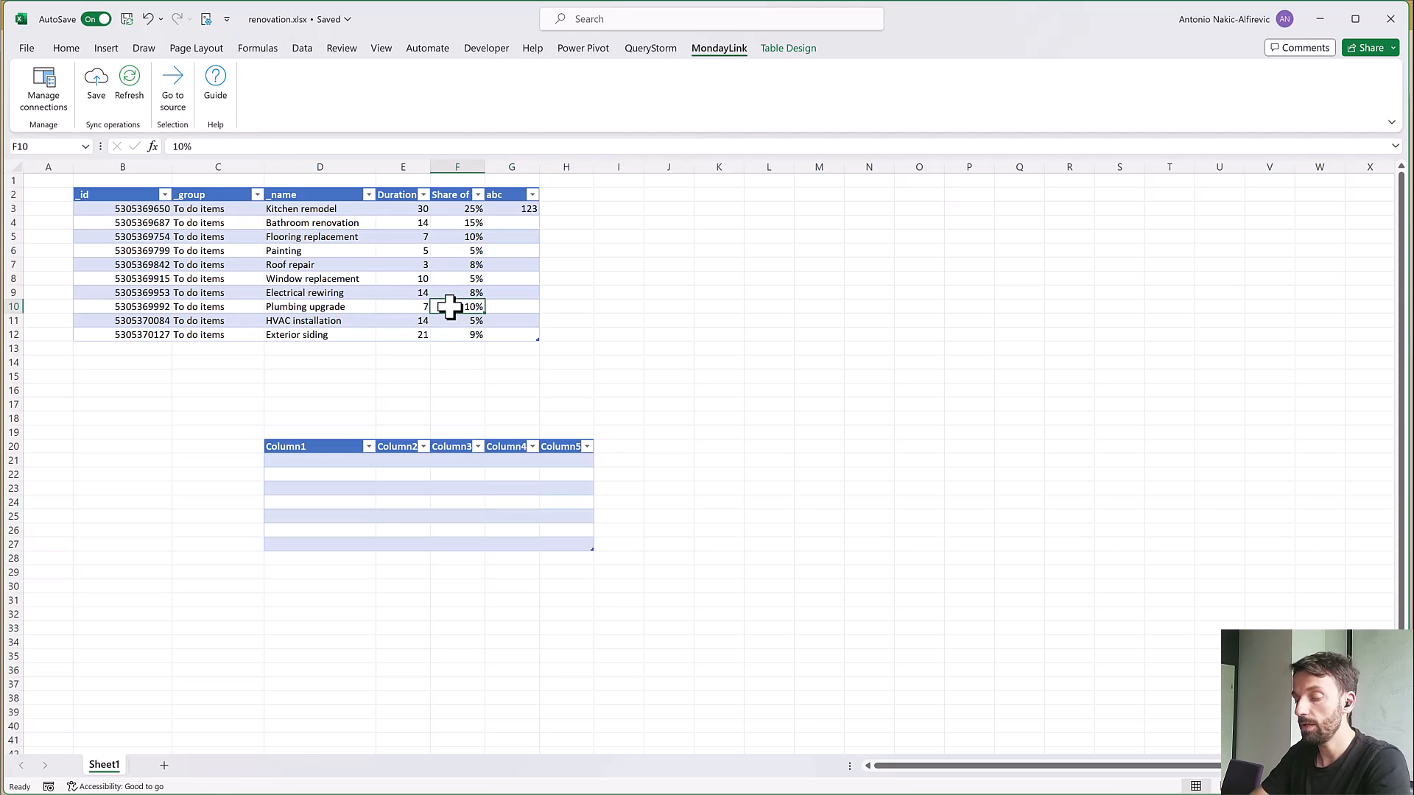
key("ctrl+s")
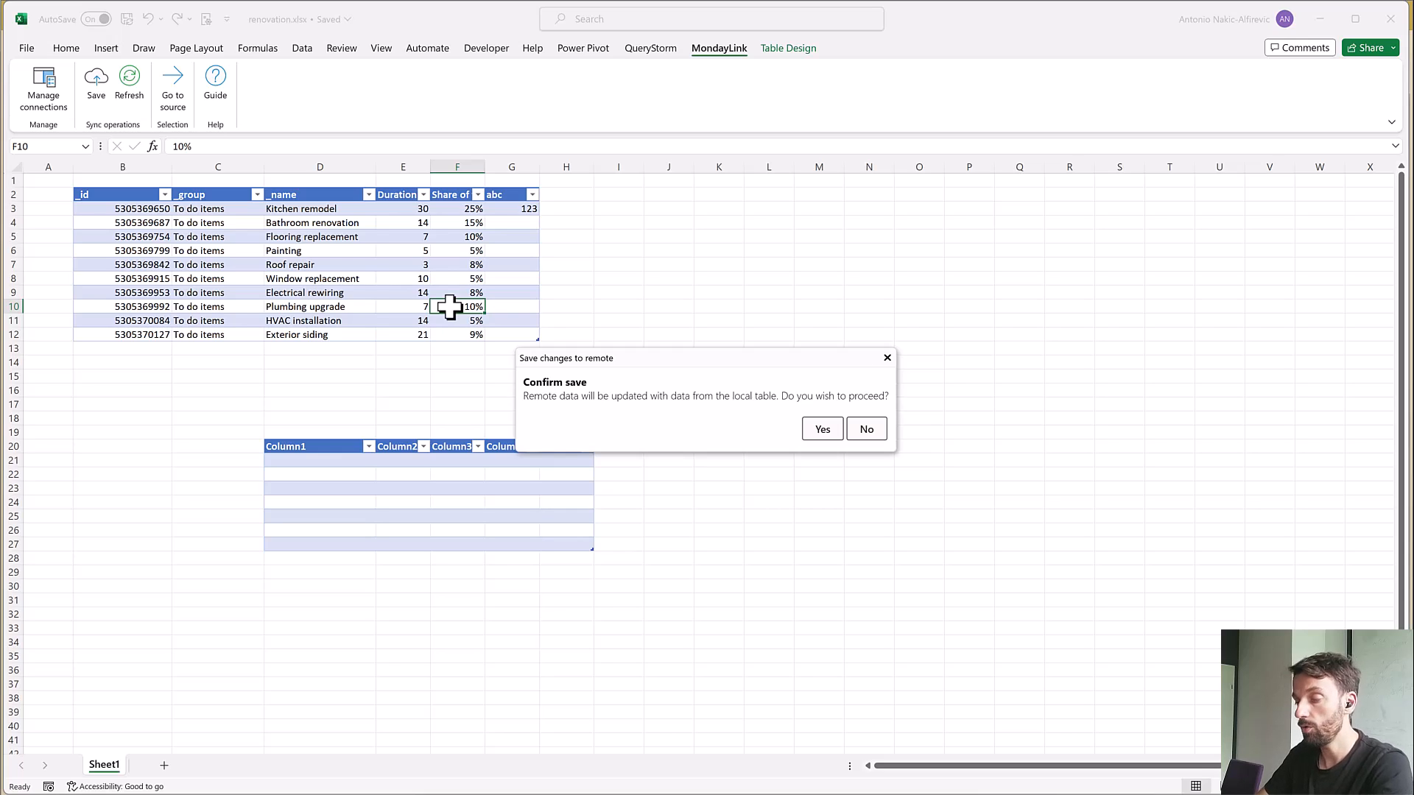
left_click(863, 428)
key("ctrl+r")
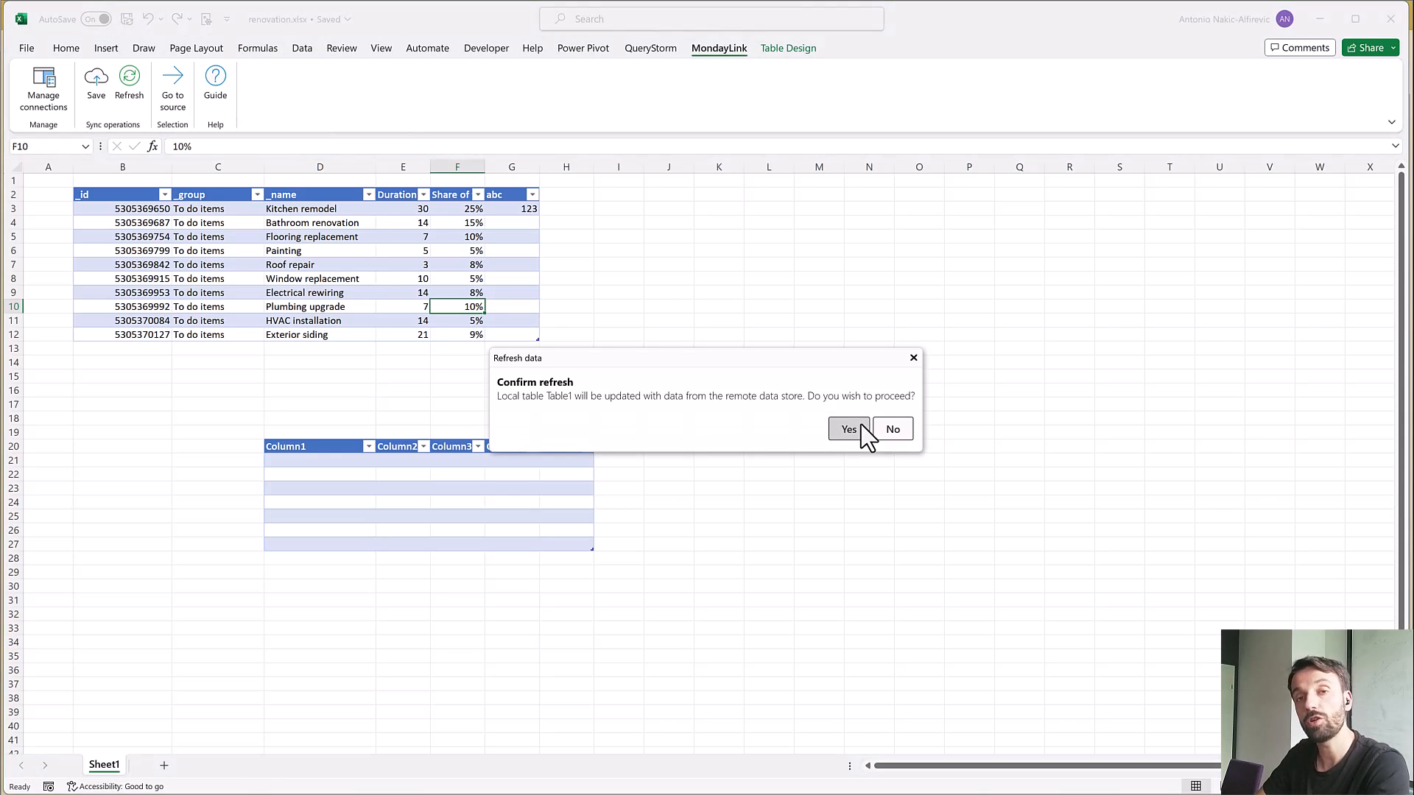
left_click(898, 431)
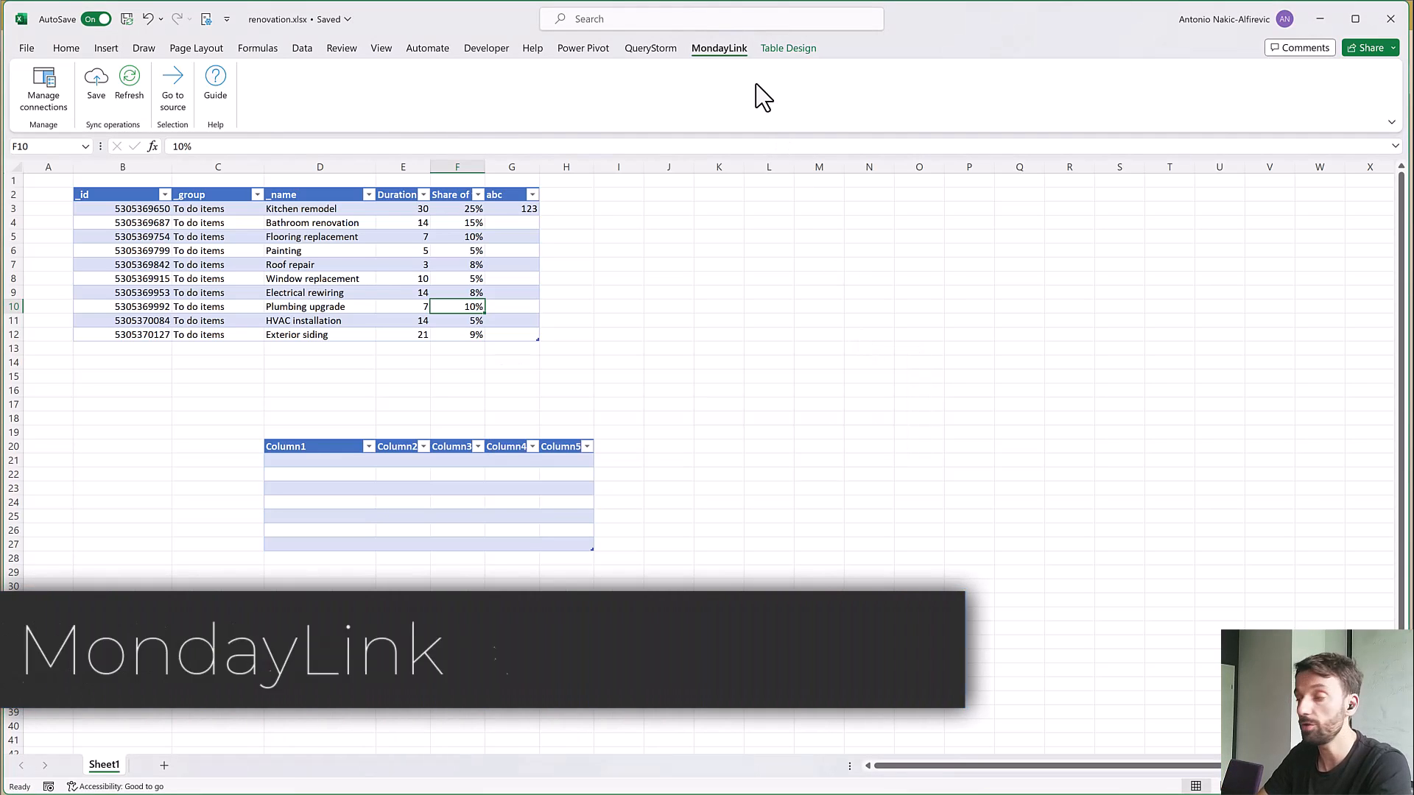
Examine the MondayLink settings for API keys, save and refresh shortcuts, upload batch size and HTTP logging
left_click(651, 50)
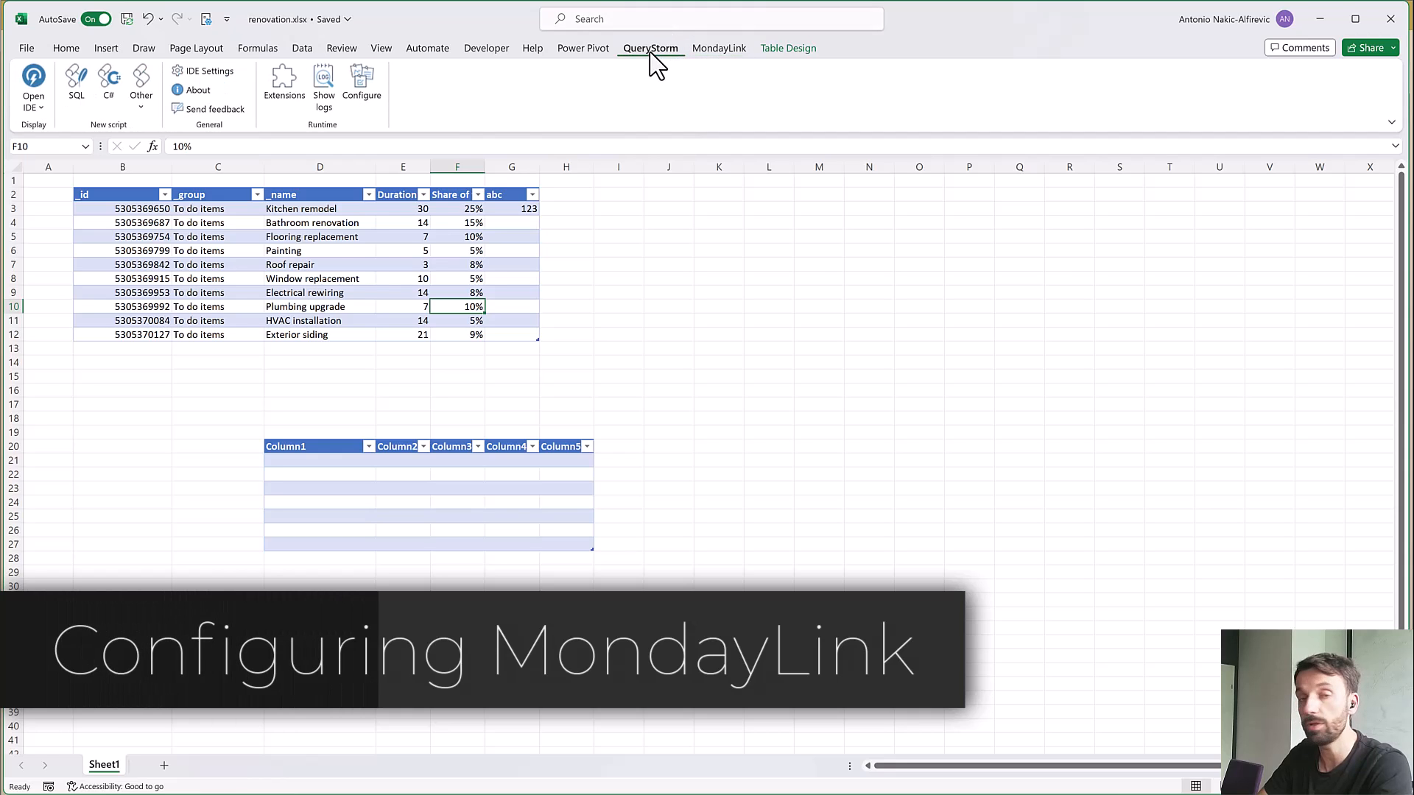
left_click(350, 85)
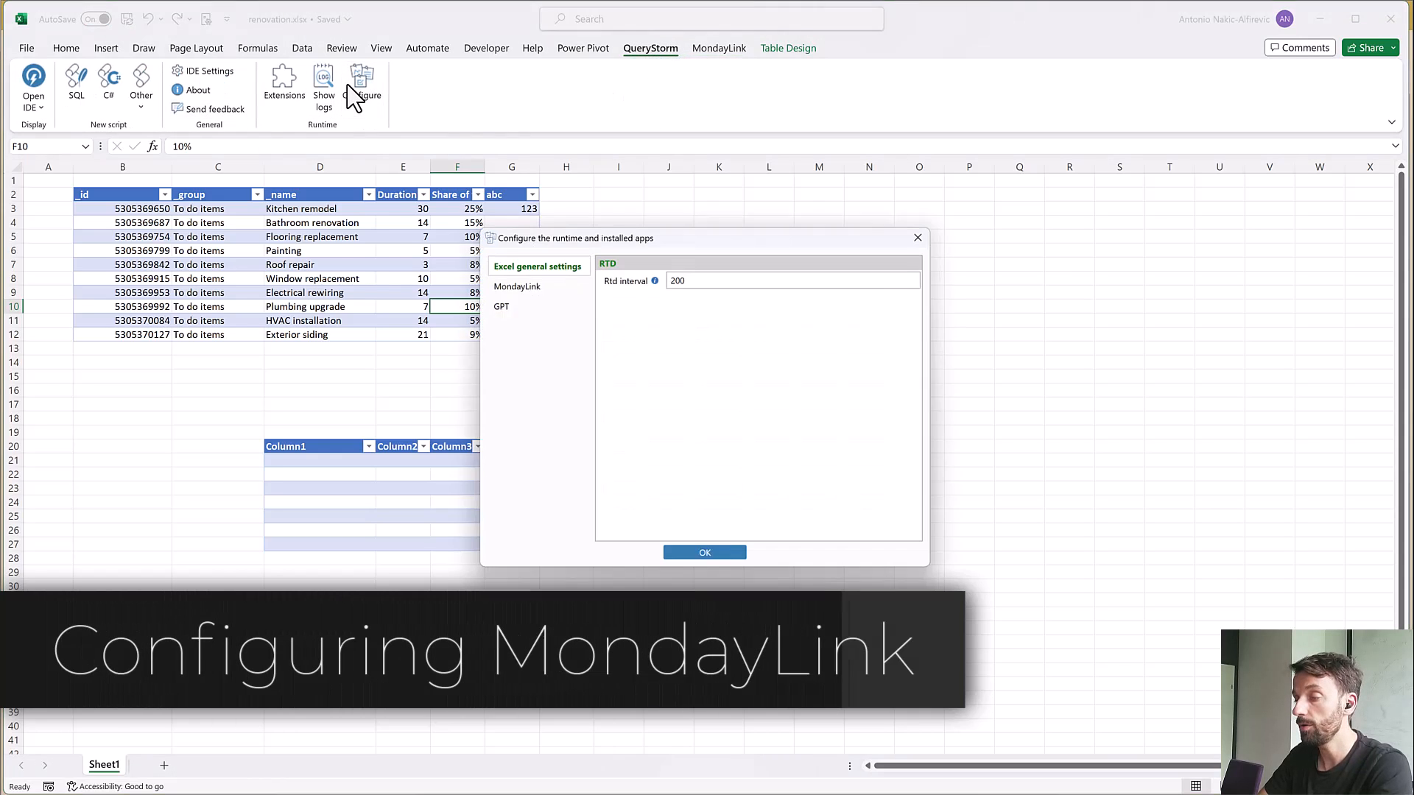
left_click(517, 286)
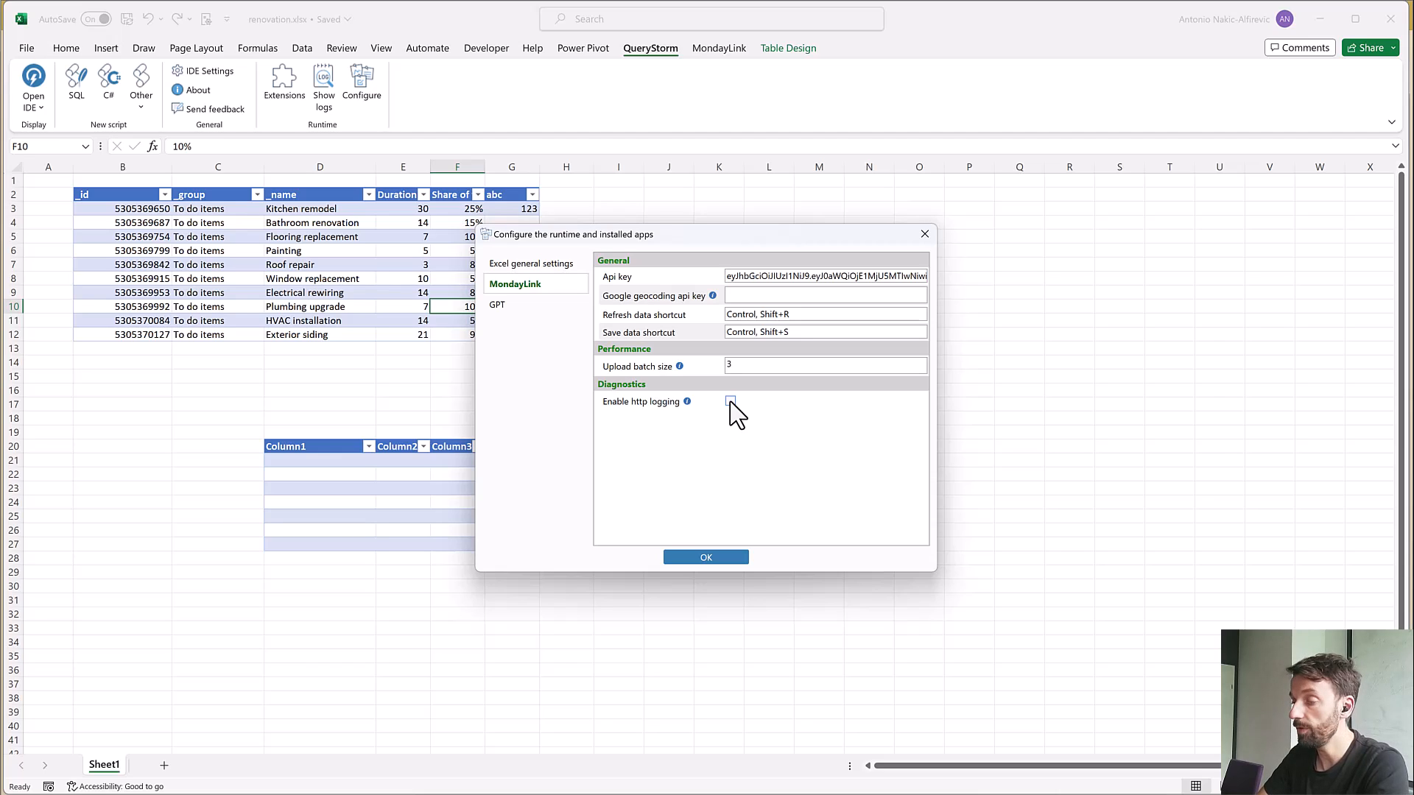
left_click(752, 366)
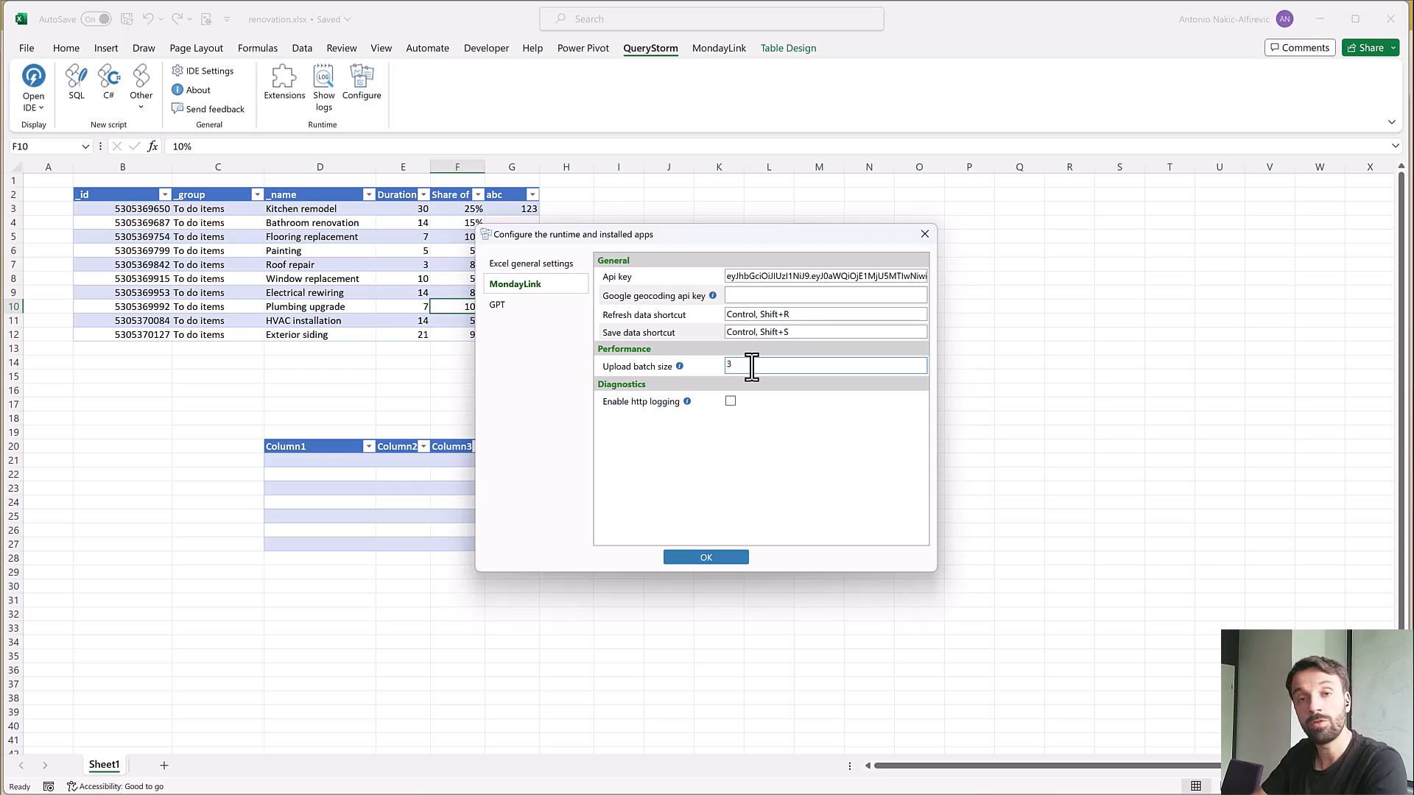
left_click(741, 295)
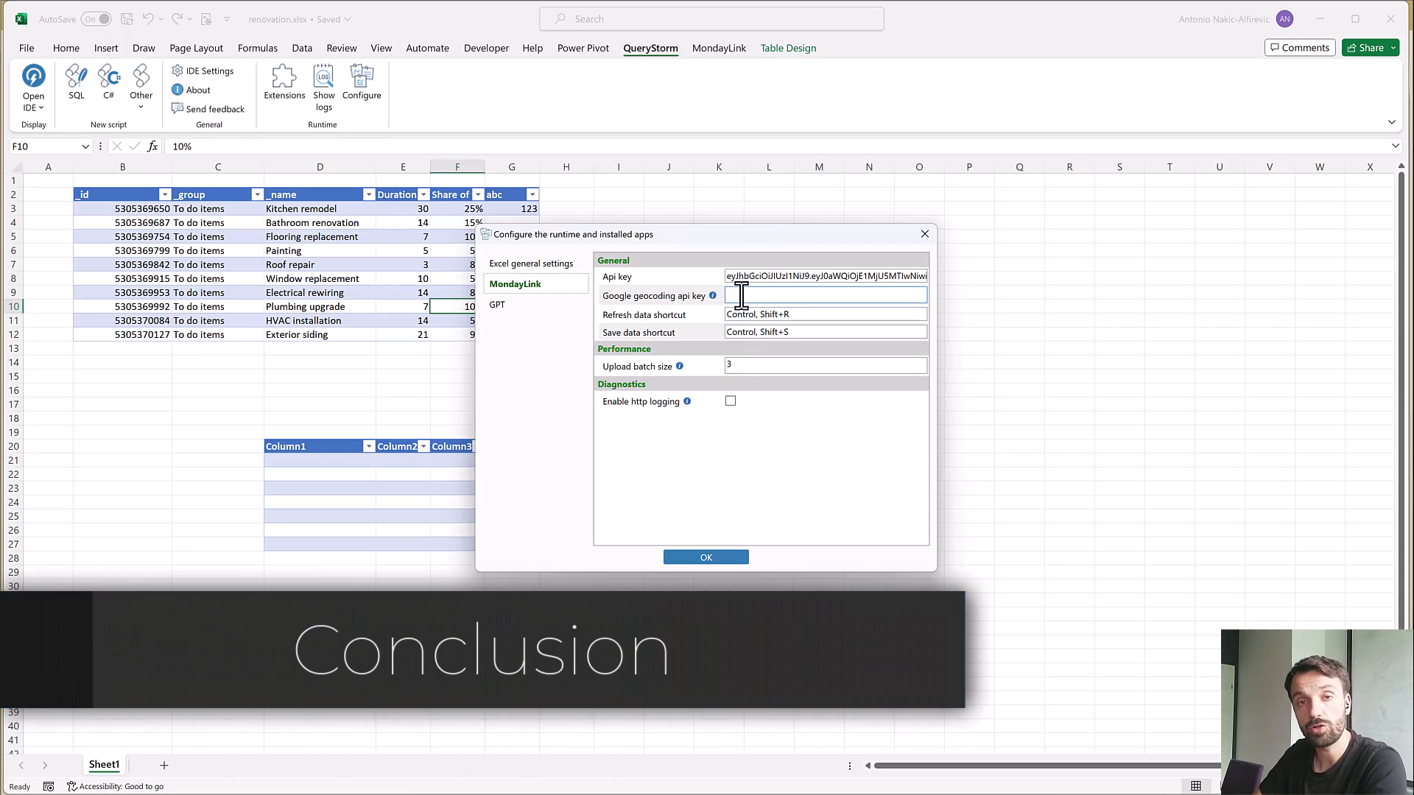